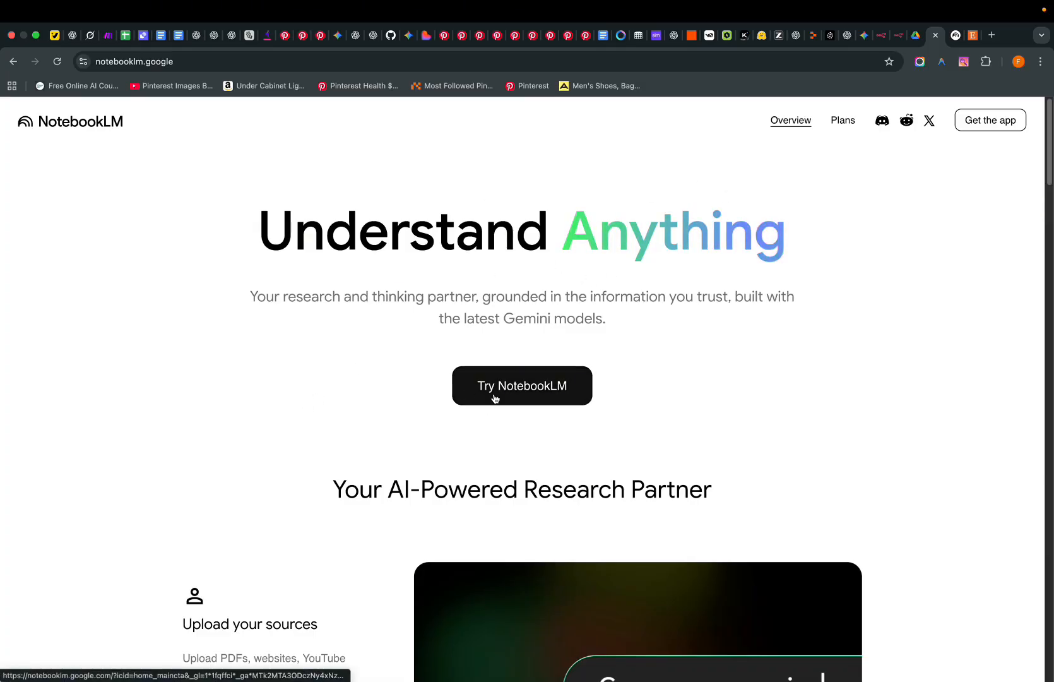
Look through the feature overview on the NotebookLM landing page
scroll(496, 398, down, 3)
scroll(497, 396, down, 5)
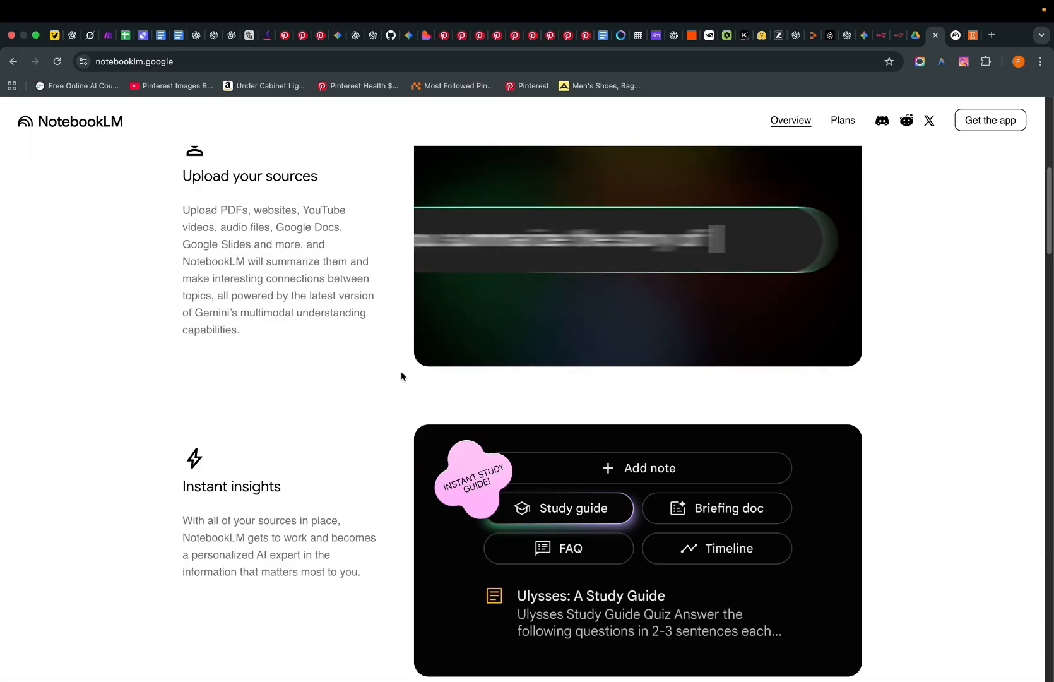
scroll(481, 372, down, 3)
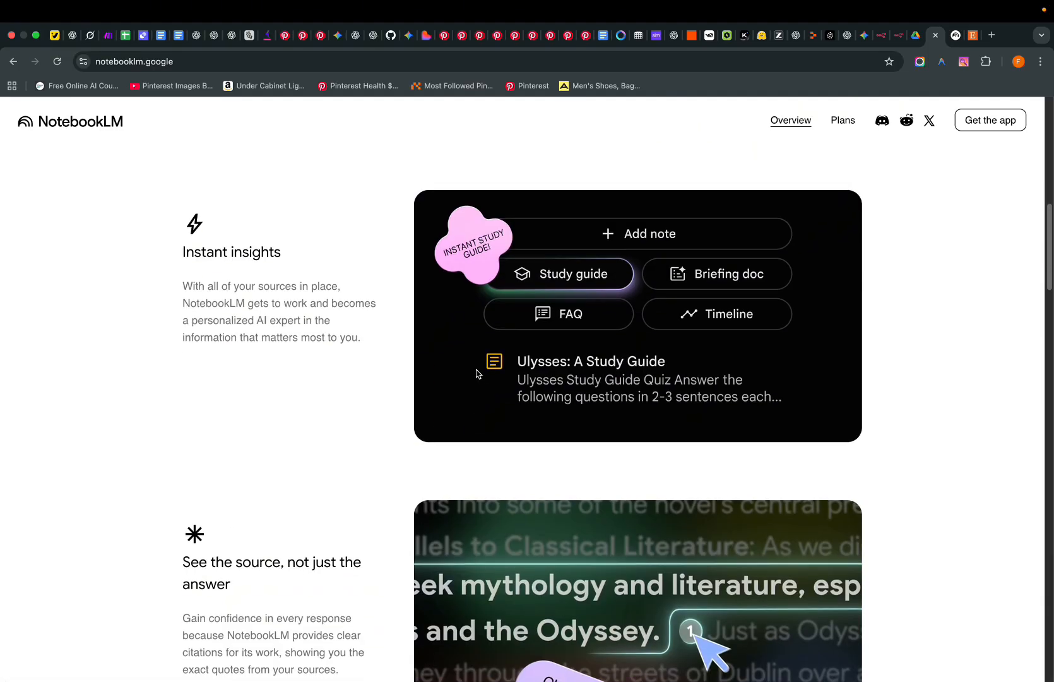
scroll(478, 369, up, 10)
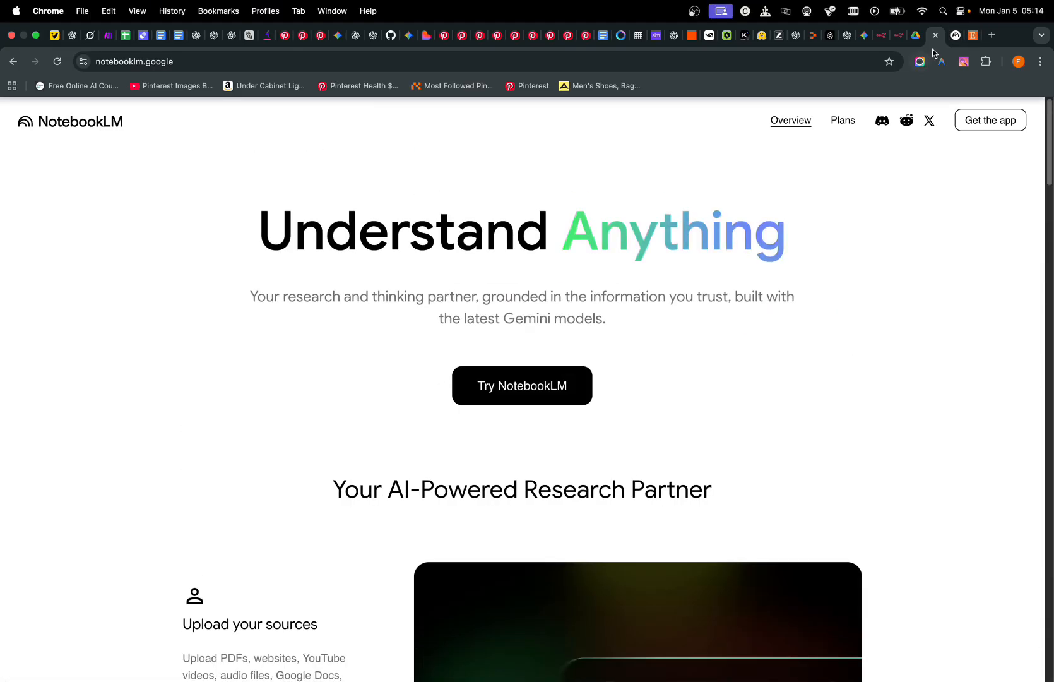
Switch to the NotebookLM notebooks home page and close the Etsy bar exam prep page
click(954, 38)
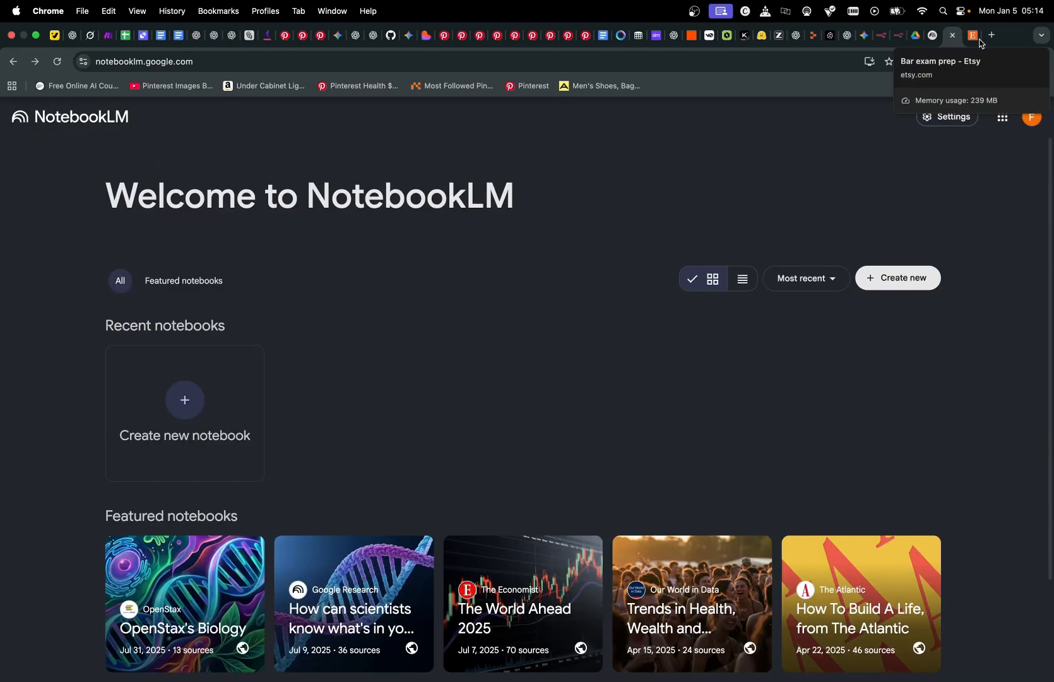
click(976, 38)
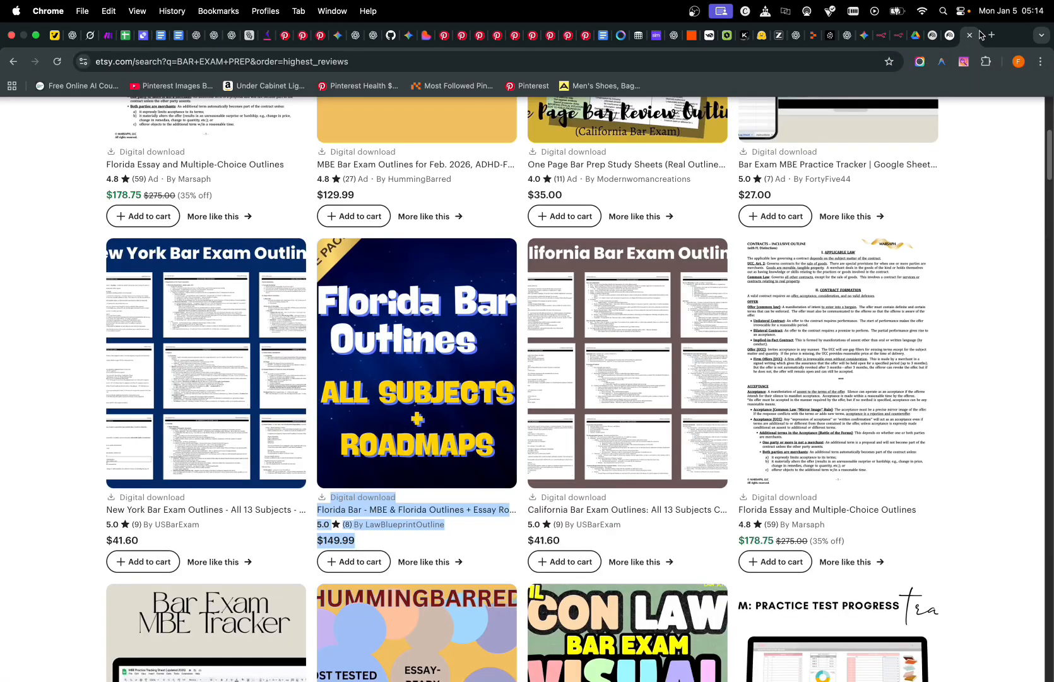
click(972, 36)
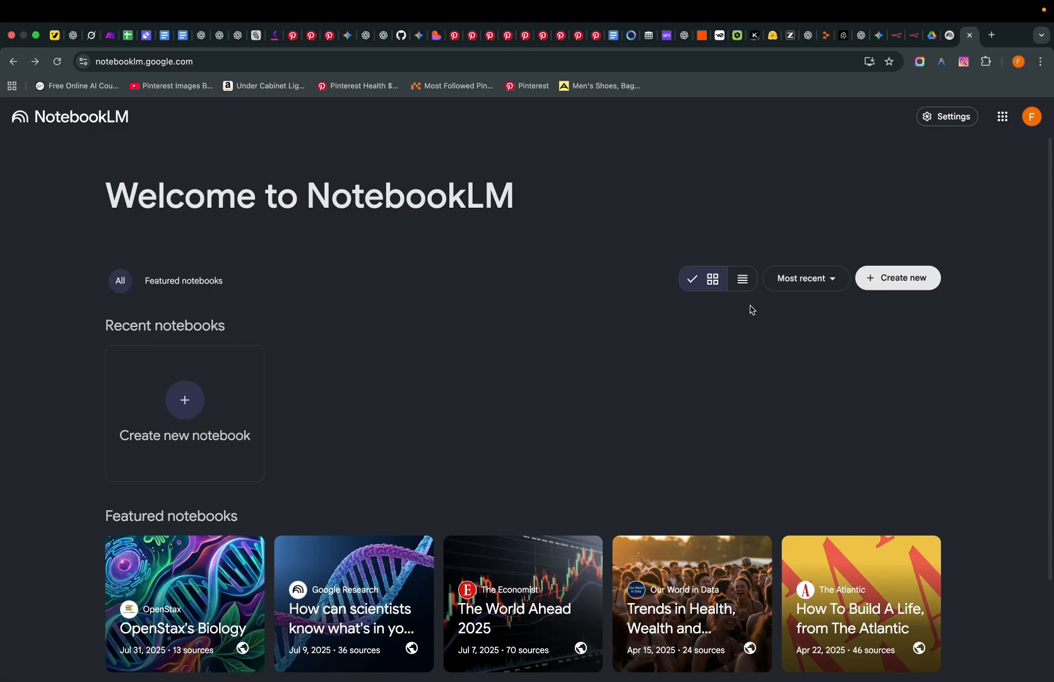
Create a new notebook and dismiss its Add sources dialog without adding a source
scroll(190, 410, down, 1)
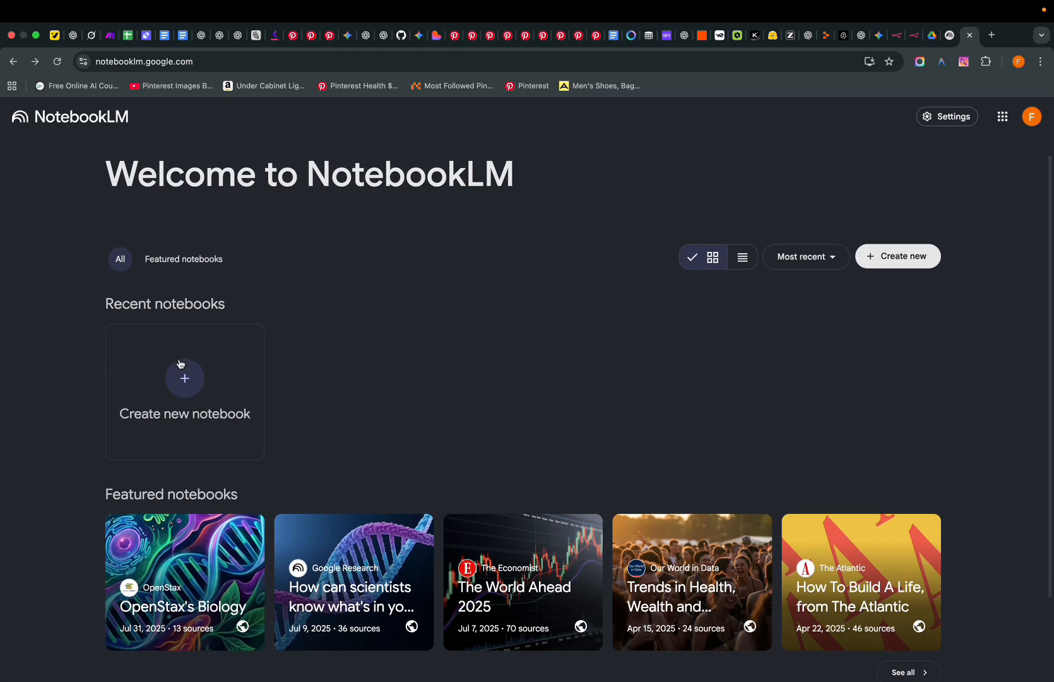
scroll(955, 264, down, 3)
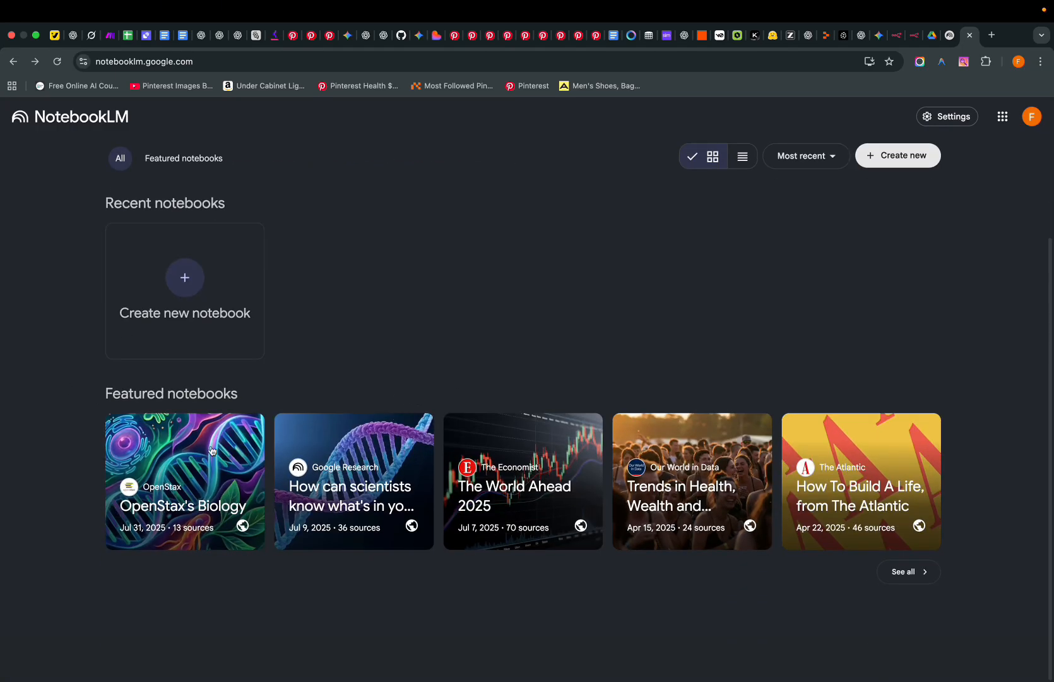
scroll(368, 333, up, 3)
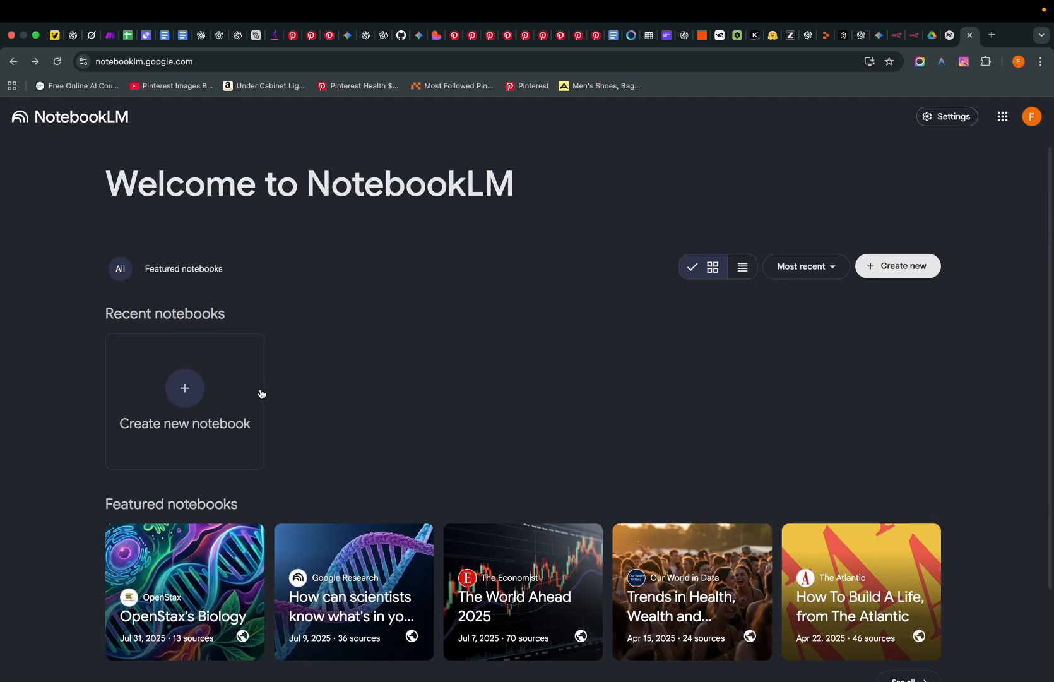
click(192, 398)
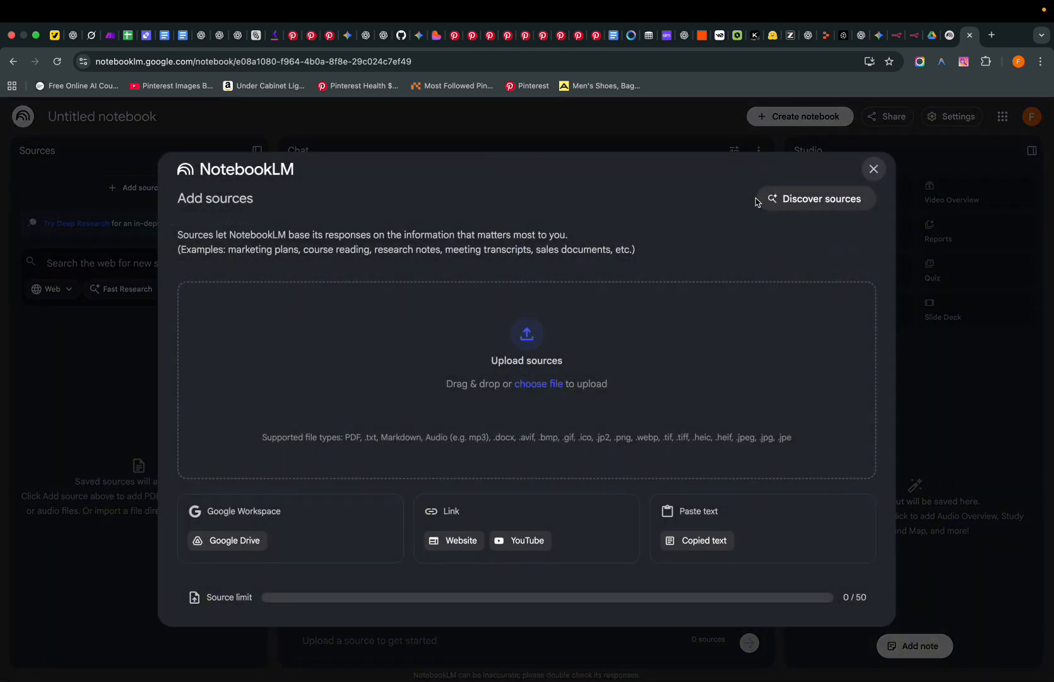
double_click(241, 199)
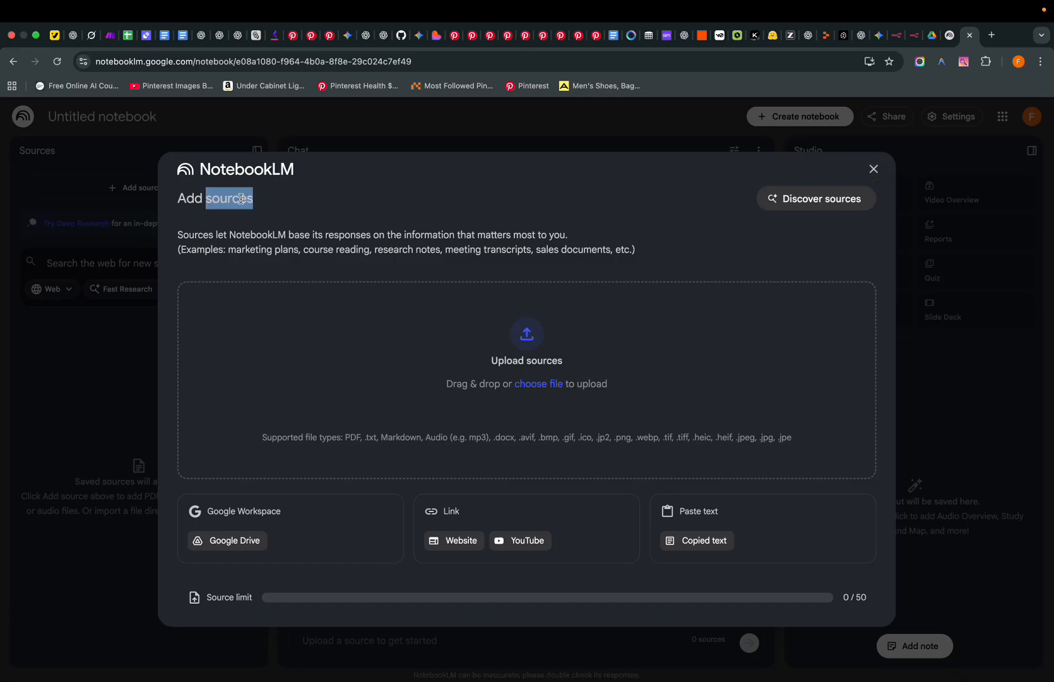
click(410, 221)
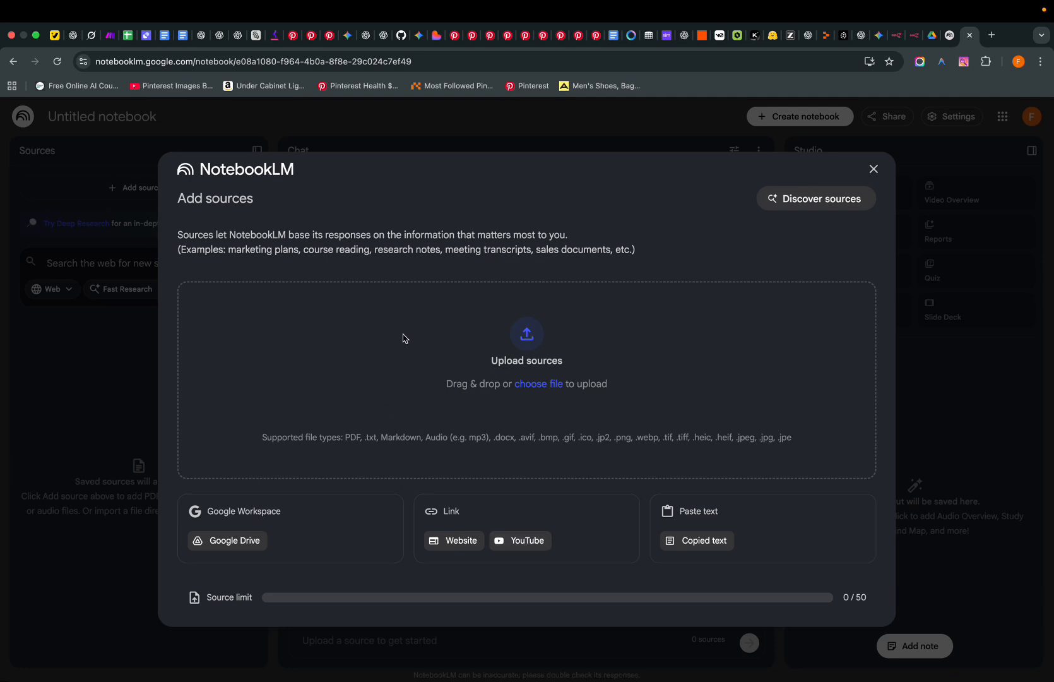
click(874, 169)
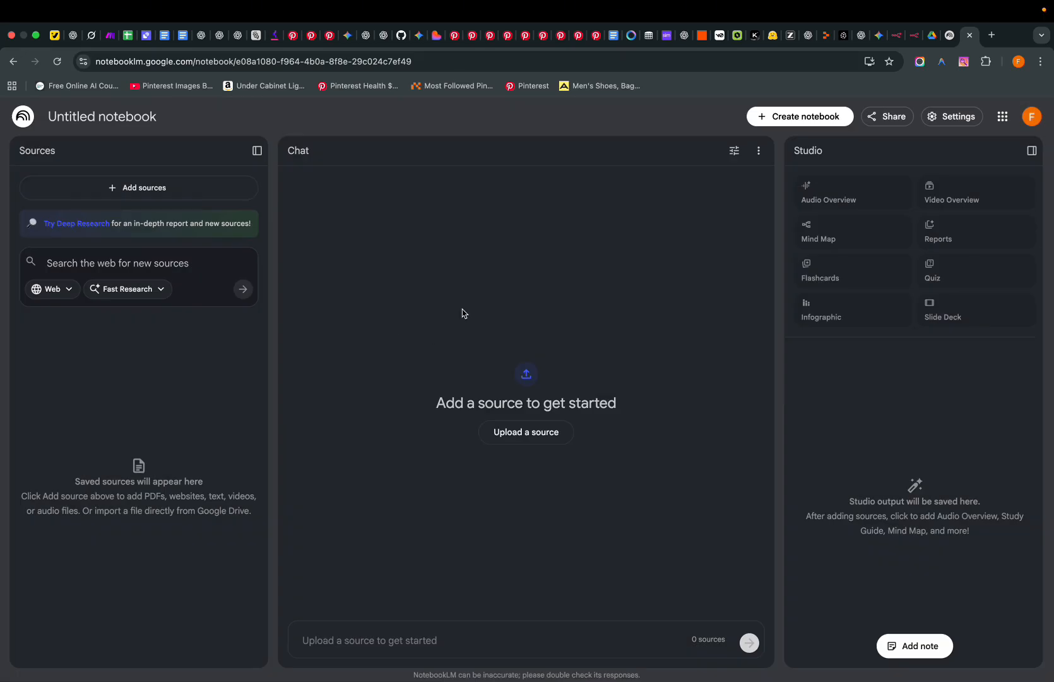
Run a Deep Research web search for sources on "AI safety and regulation"
click(162, 290)
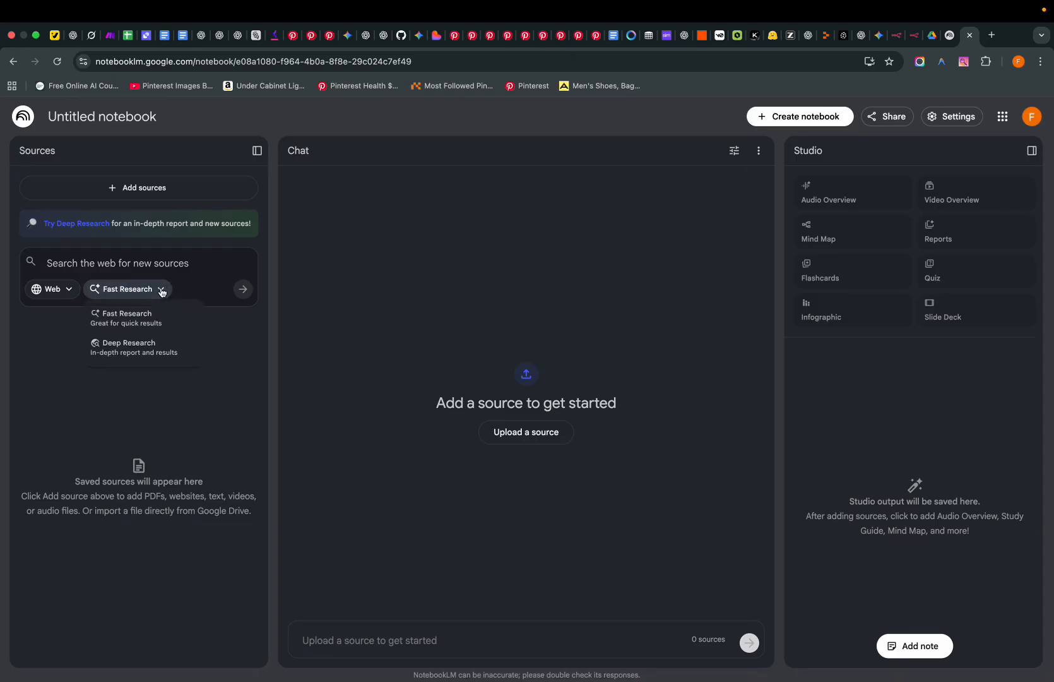
click(136, 354)
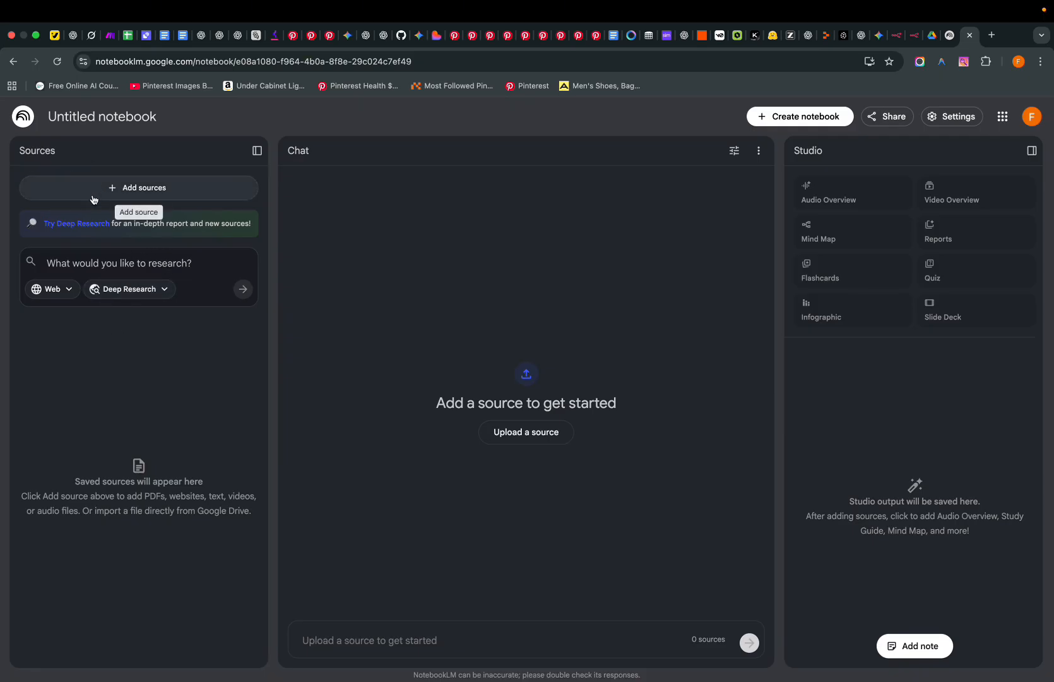
click(146, 261)
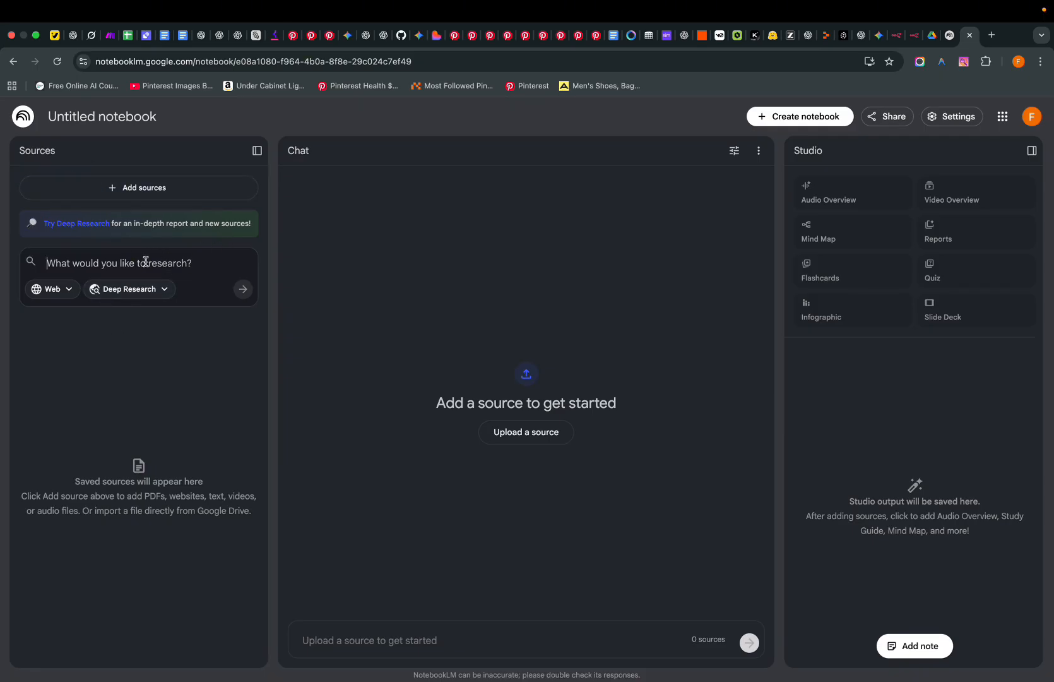
text(AI safety and rtegulation)
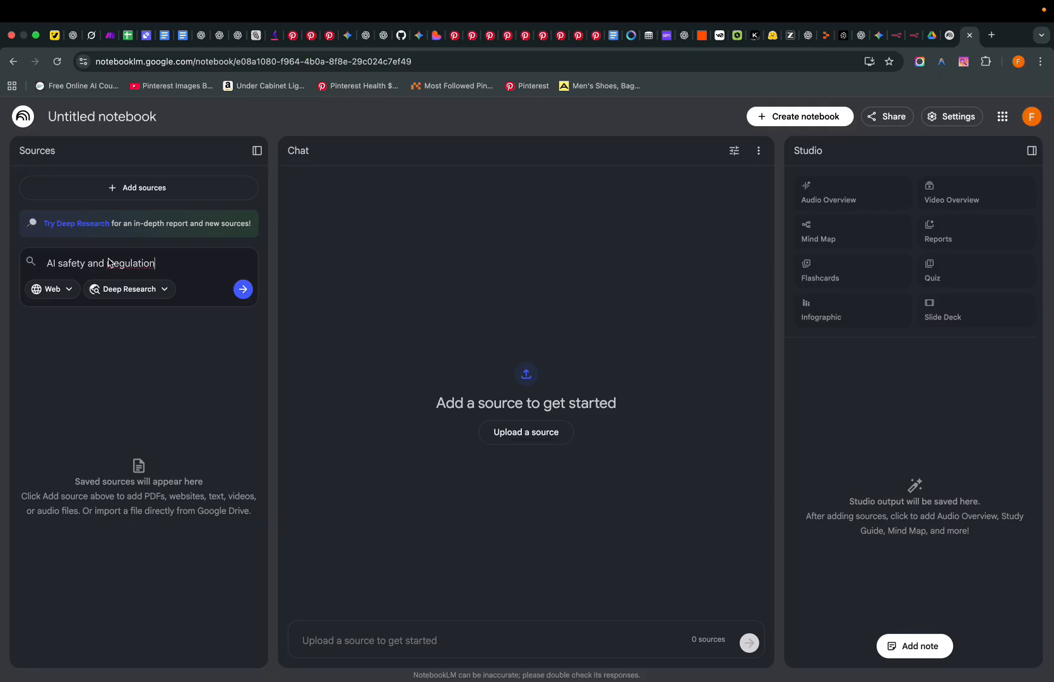
key(BackSpace)
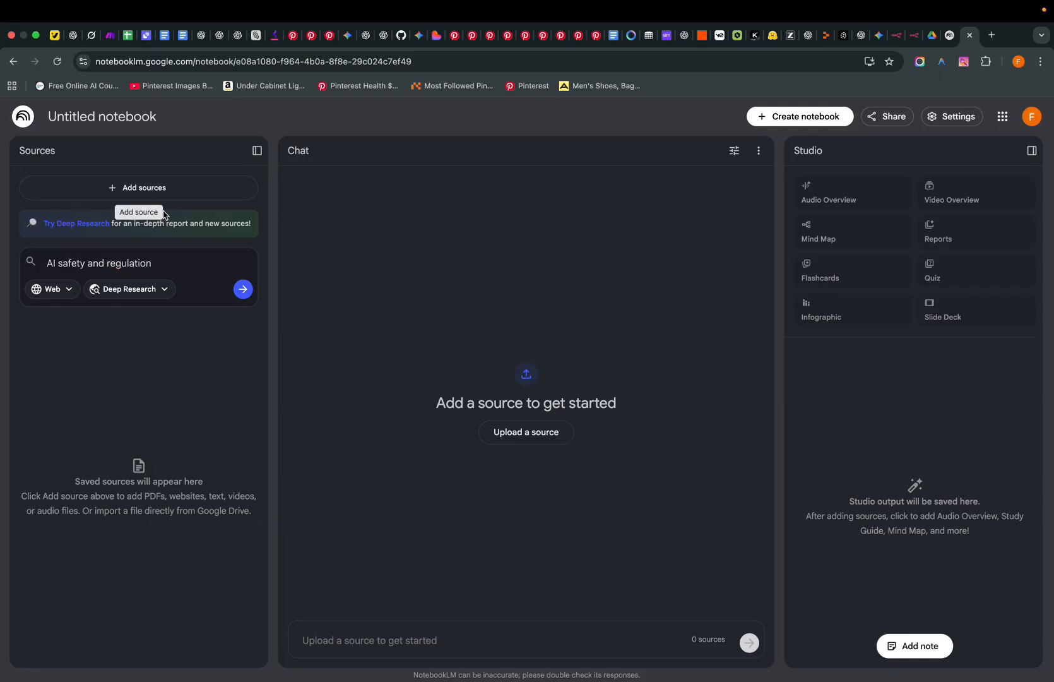
click(243, 291)
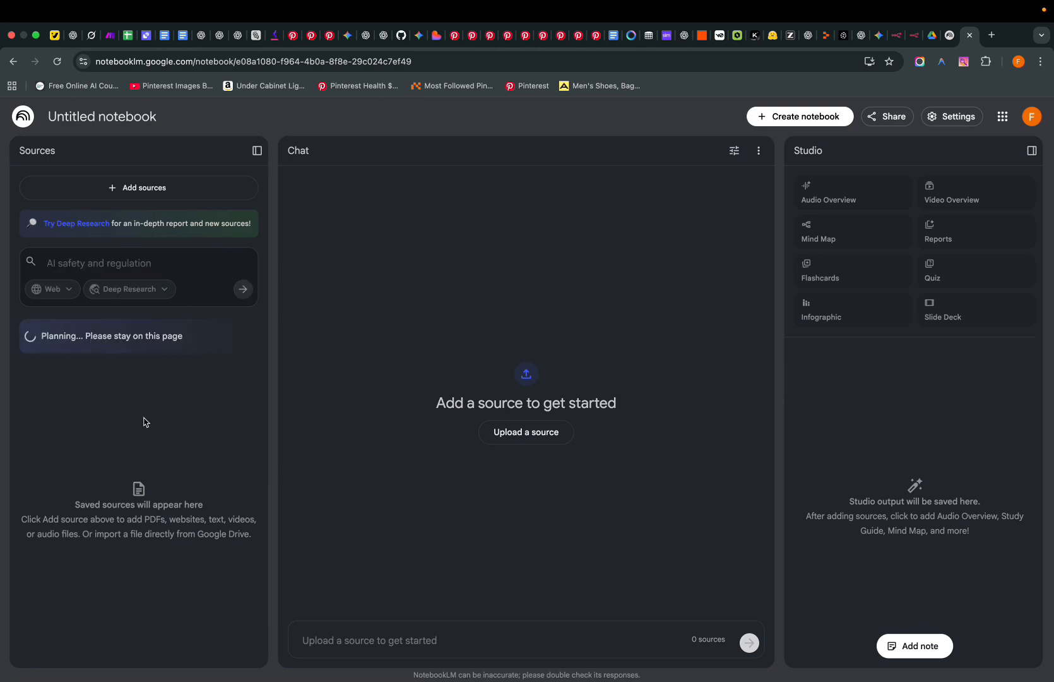
mouse_move(357, 679)
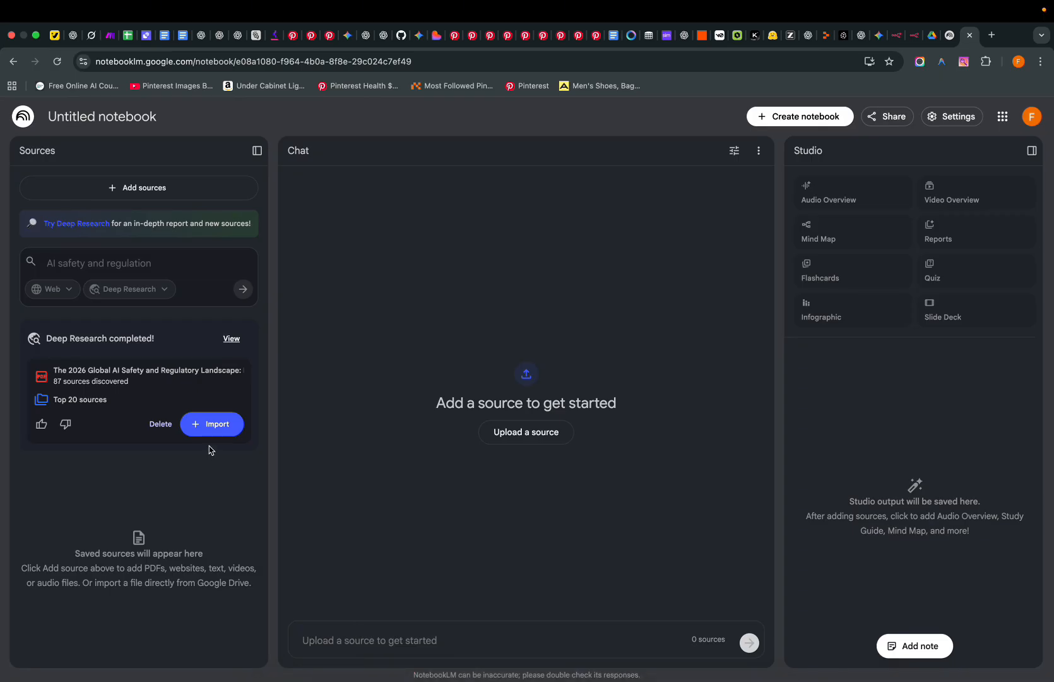
Examine the Deep Research report and its list of cited sources, and return to the Sources overview
click(80, 400)
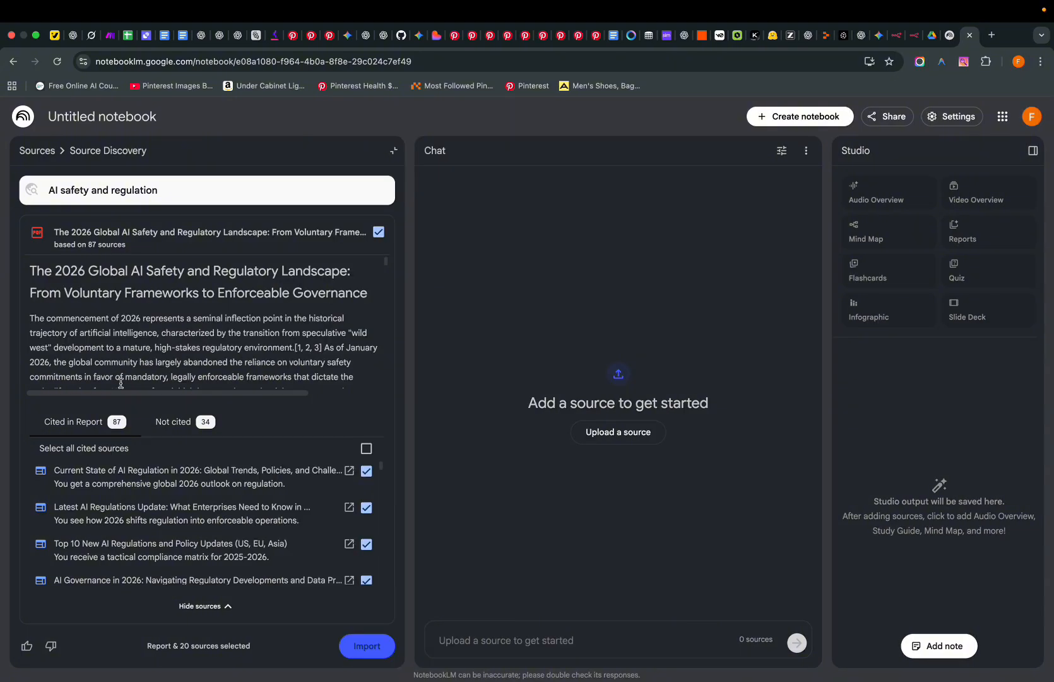
scroll(230, 495, down, 5)
scroll(243, 508, up, 5)
scroll(318, 327, down, 5)
scroll(292, 486, down, 10)
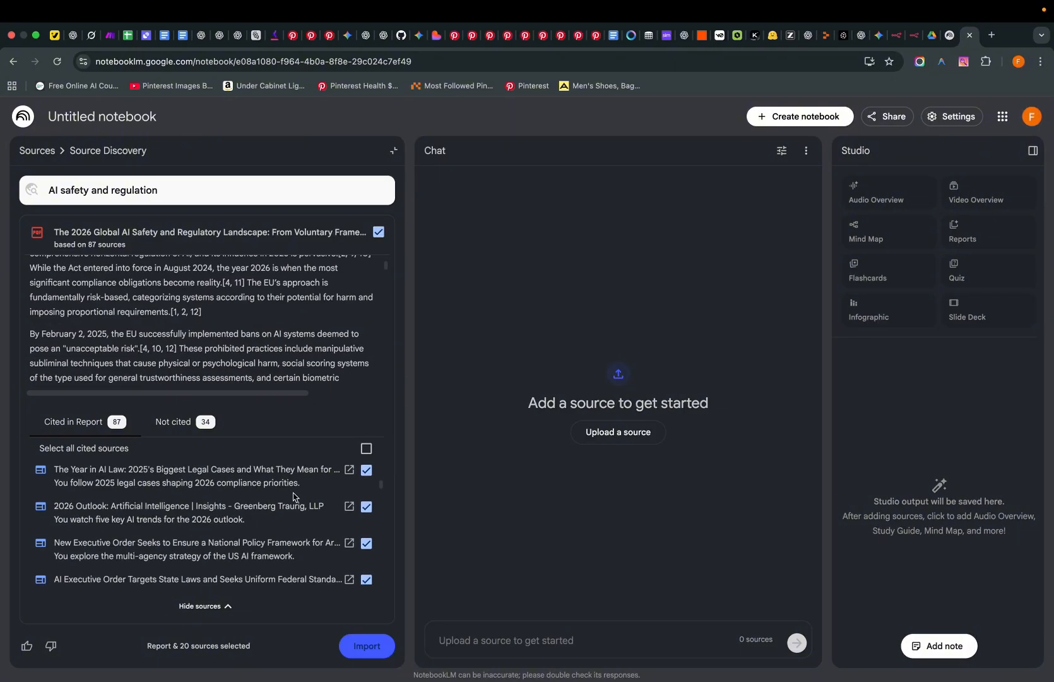
scroll(294, 513, down, 10)
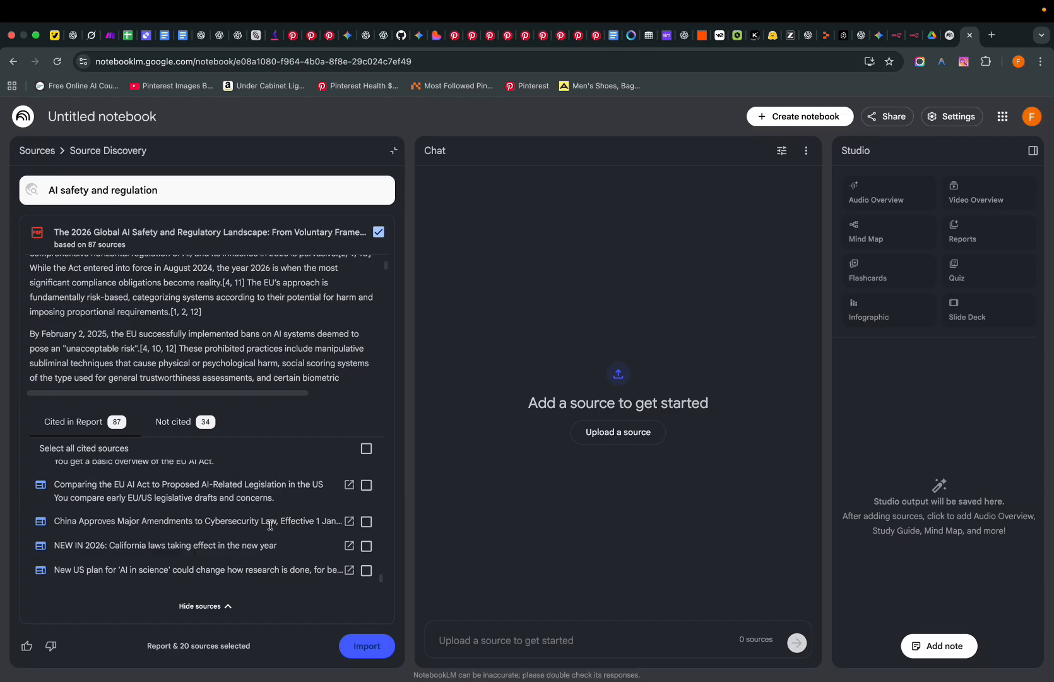
scroll(273, 502, up, 5)
click(213, 605)
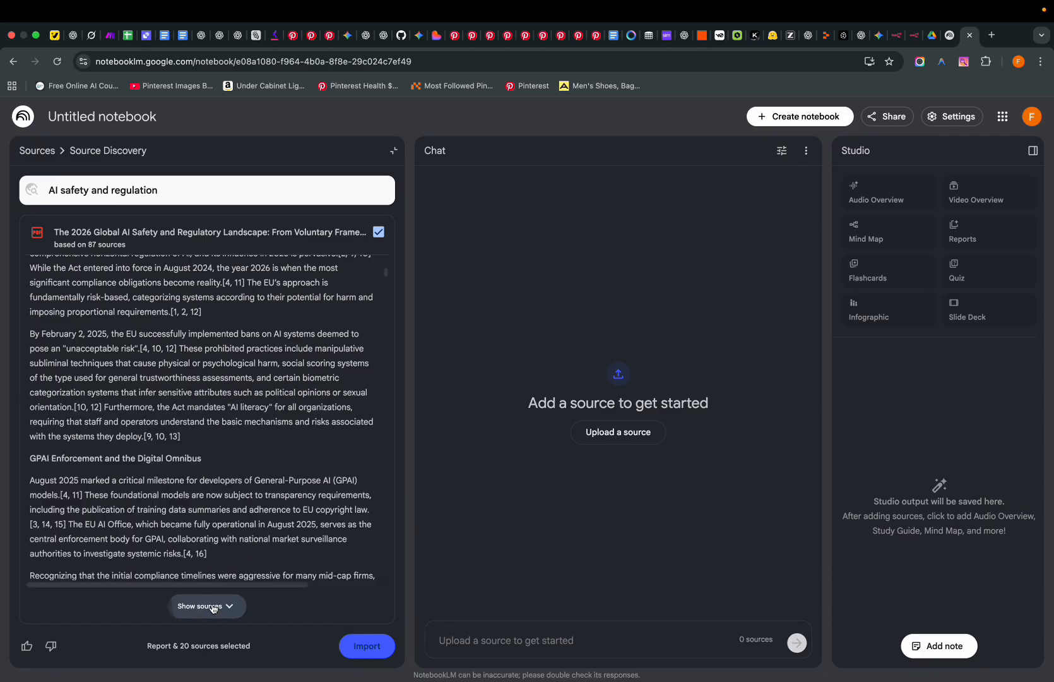
click(208, 605)
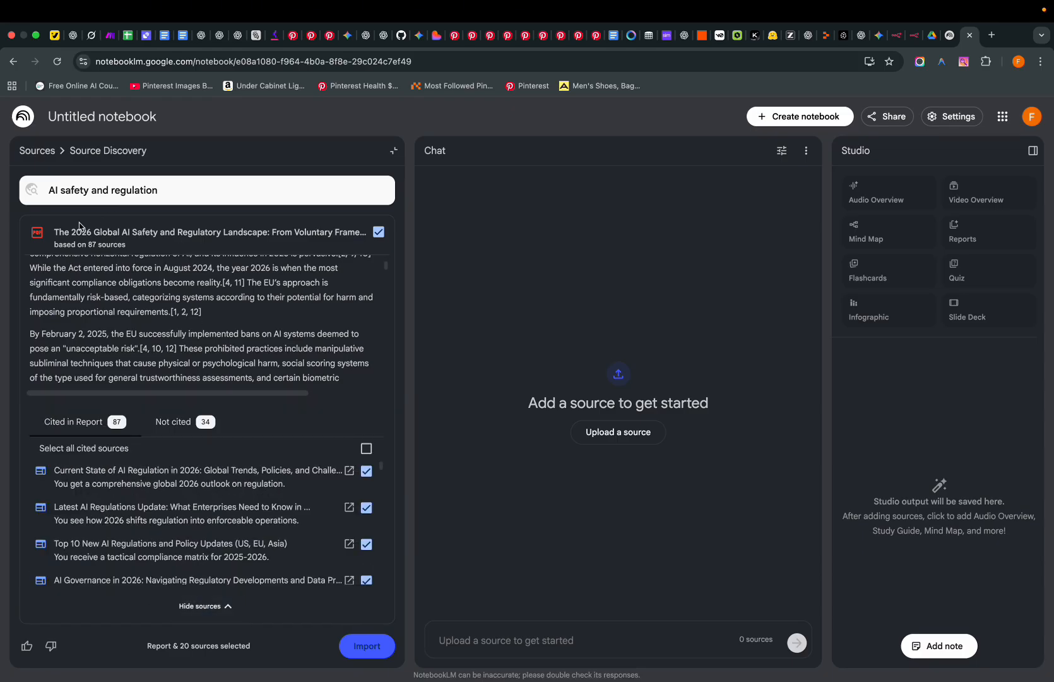
click(393, 151)
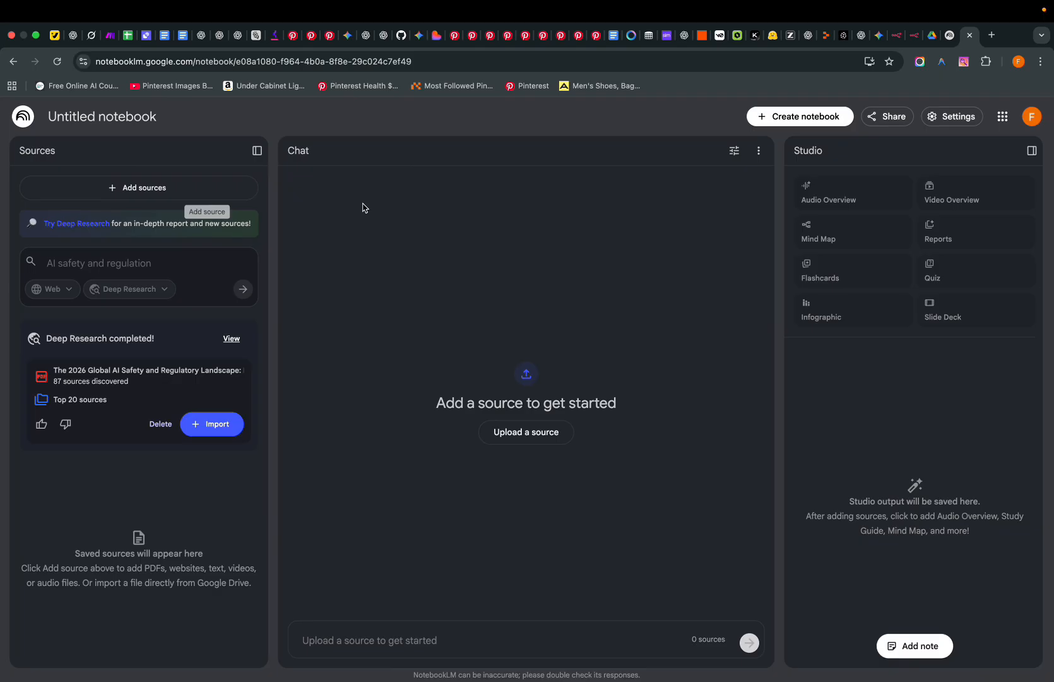
Reopen the research results, select all cited sources, and go back to the Sources overview without importing
click(231, 339)
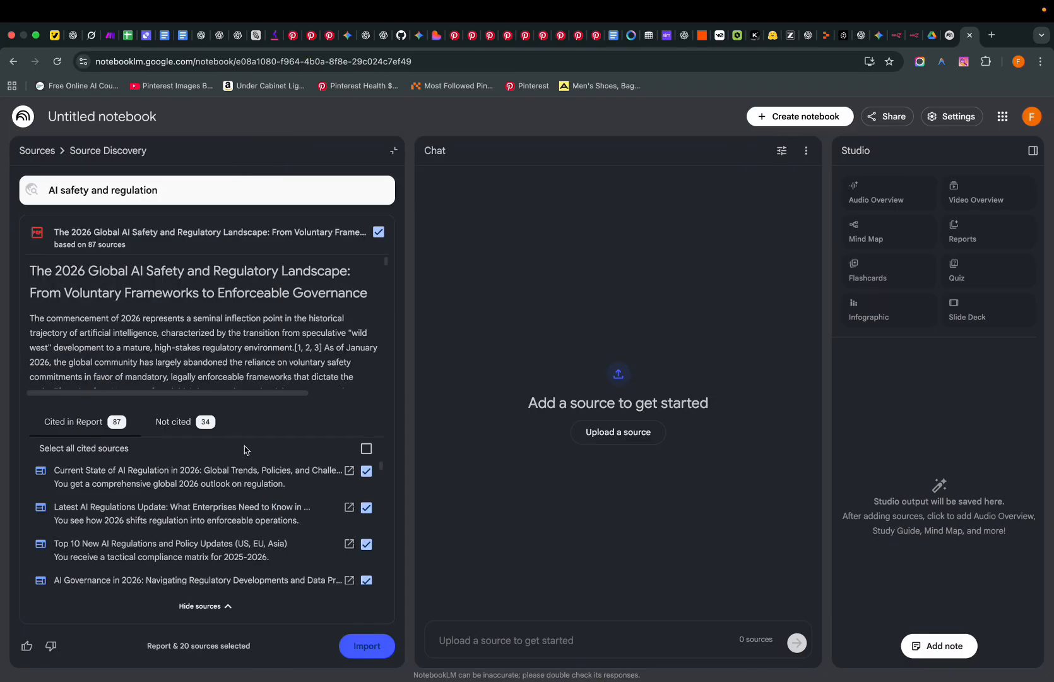
scroll(276, 462, down, 1)
scroll(276, 499, up, 1)
click(366, 448)
scroll(265, 546, down, 5)
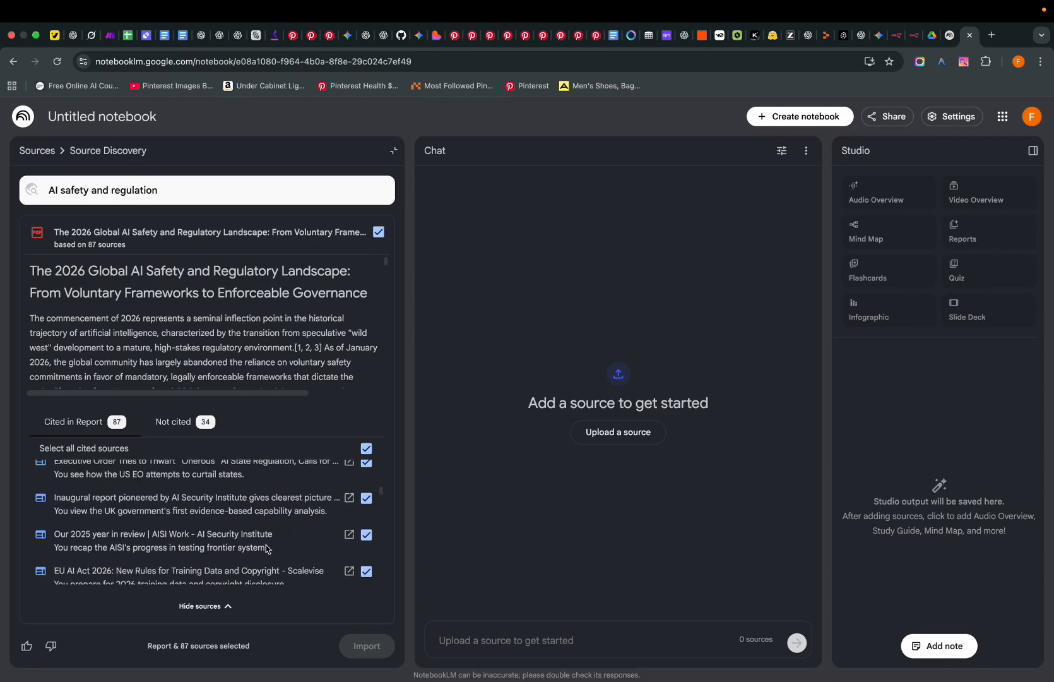
scroll(265, 549, down, 12)
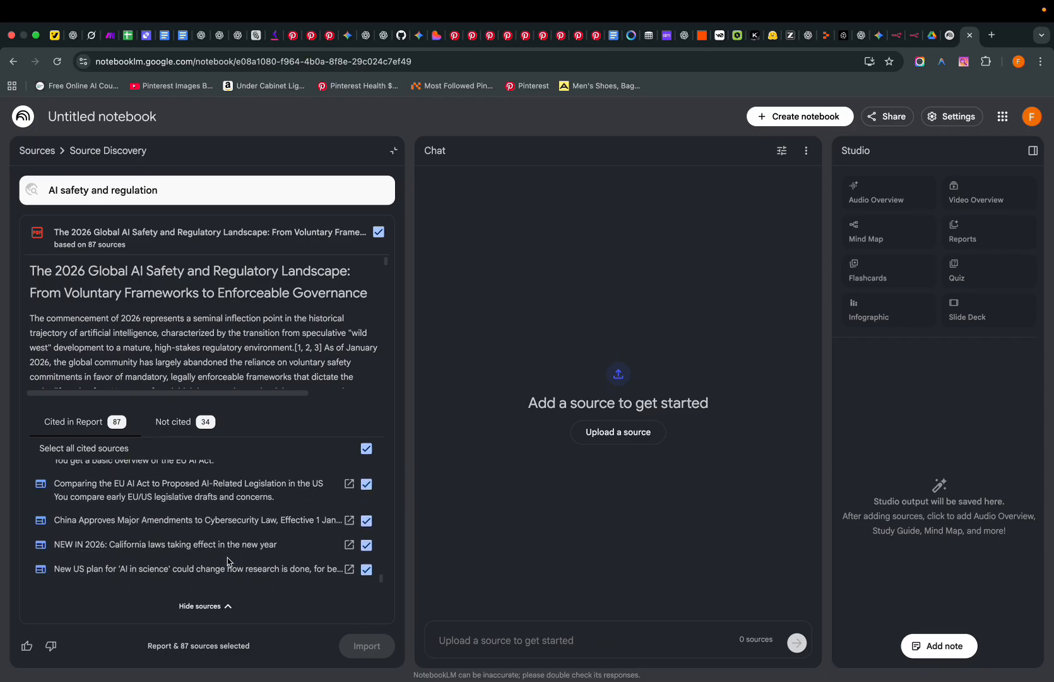
scroll(227, 550, up, 5)
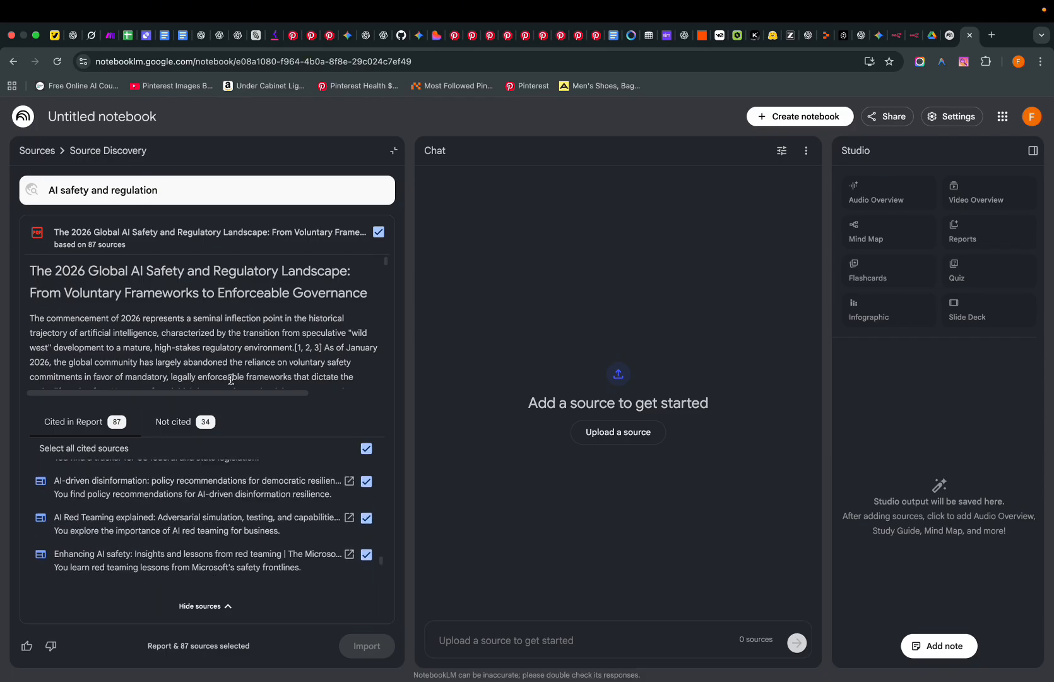
click(47, 151)
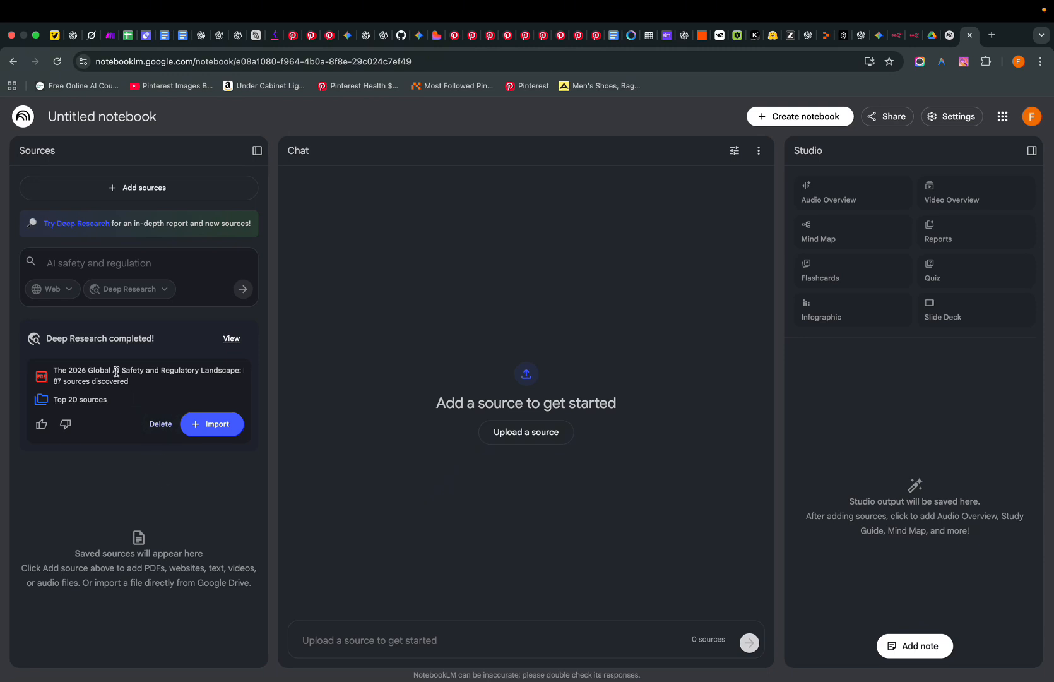
Open the top sources of the AI safety and regulation research and select every source cited in the report
click(80, 398)
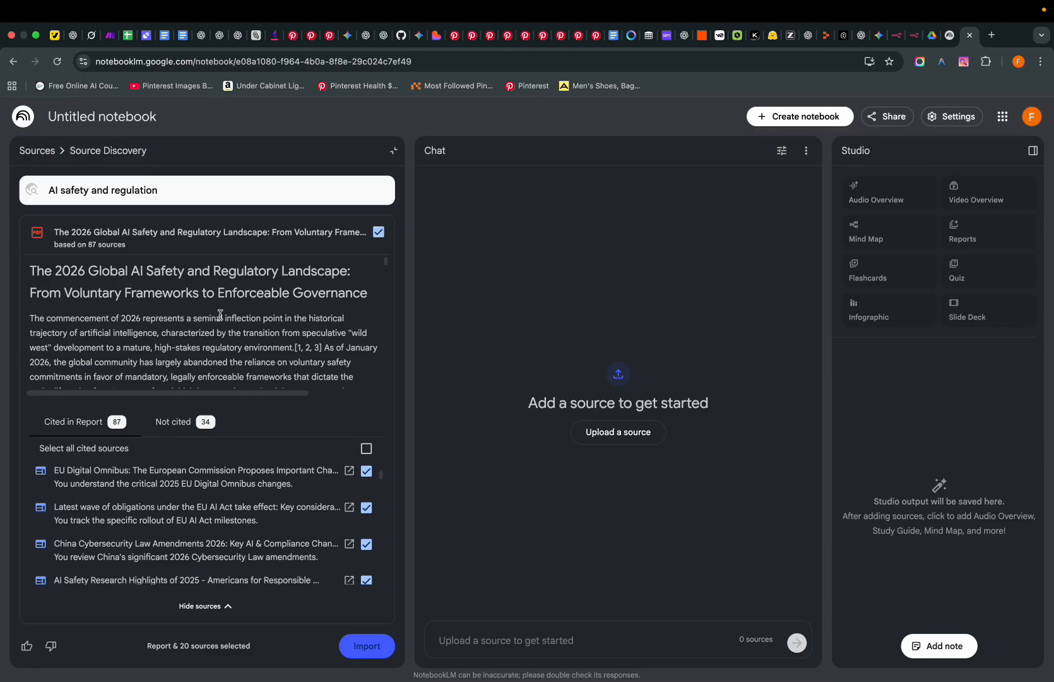
scroll(346, 571, up, 4)
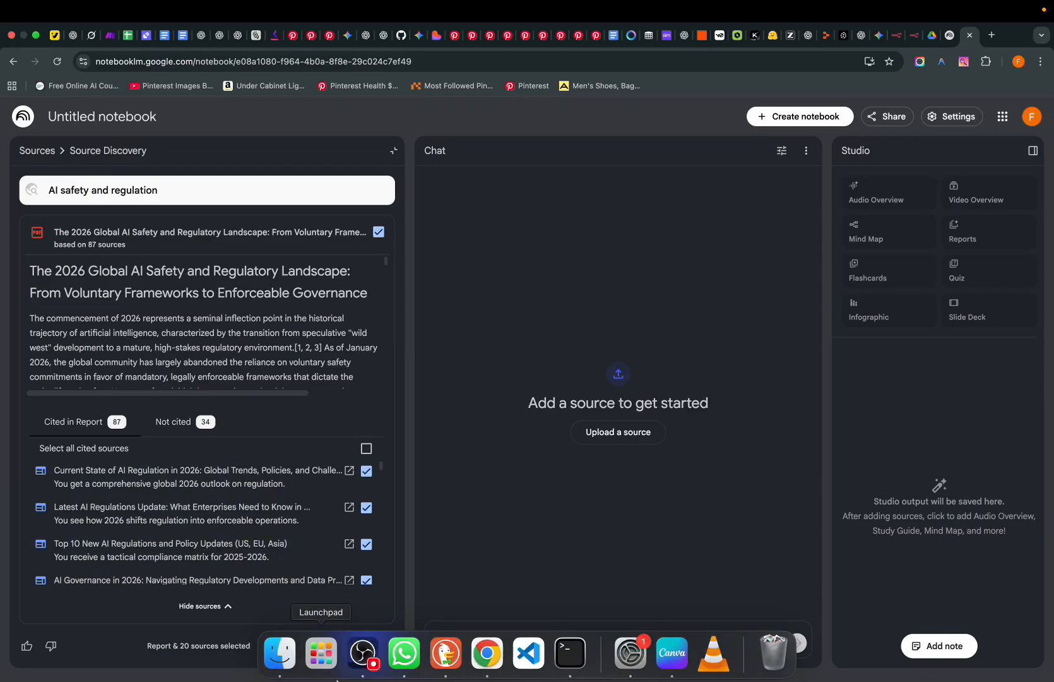
click(367, 449)
scroll(340, 543, down, 15)
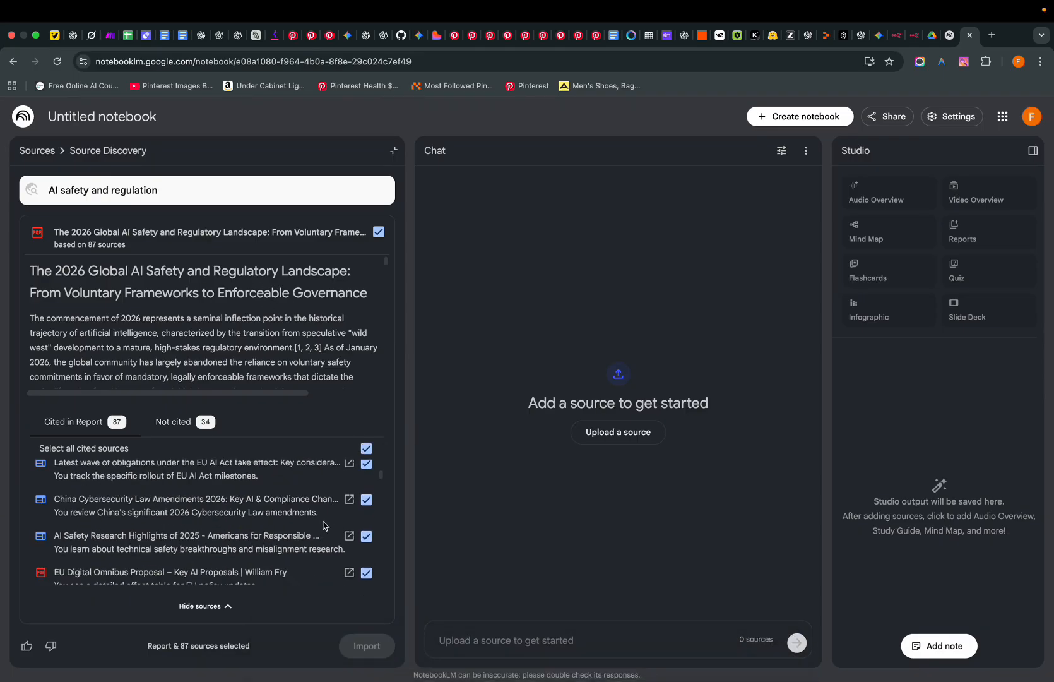
scroll(338, 553, up, 6)
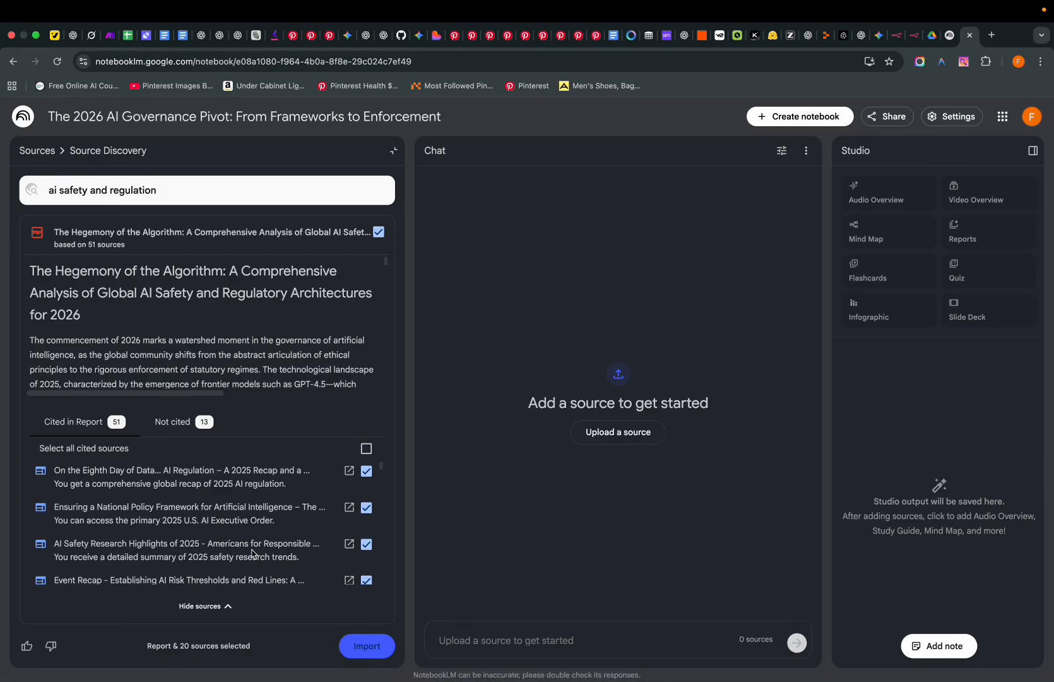
Review the selected cited sources and import the Deep Research report with the 20 selected sources into the notebook
scroll(244, 546, down, 3)
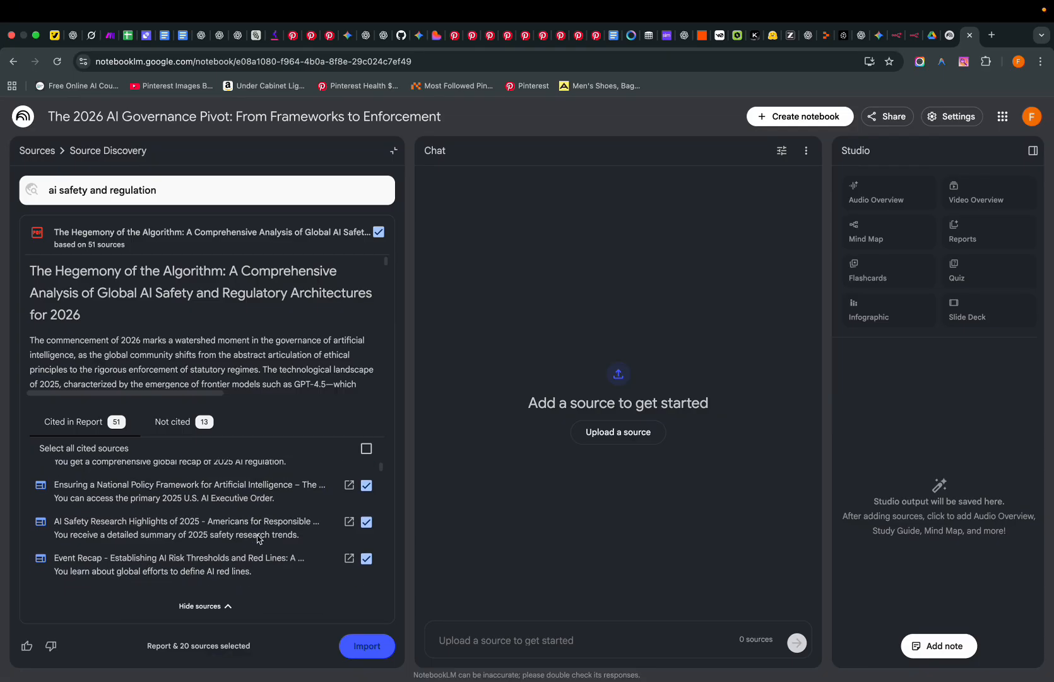
scroll(219, 537, down, 15)
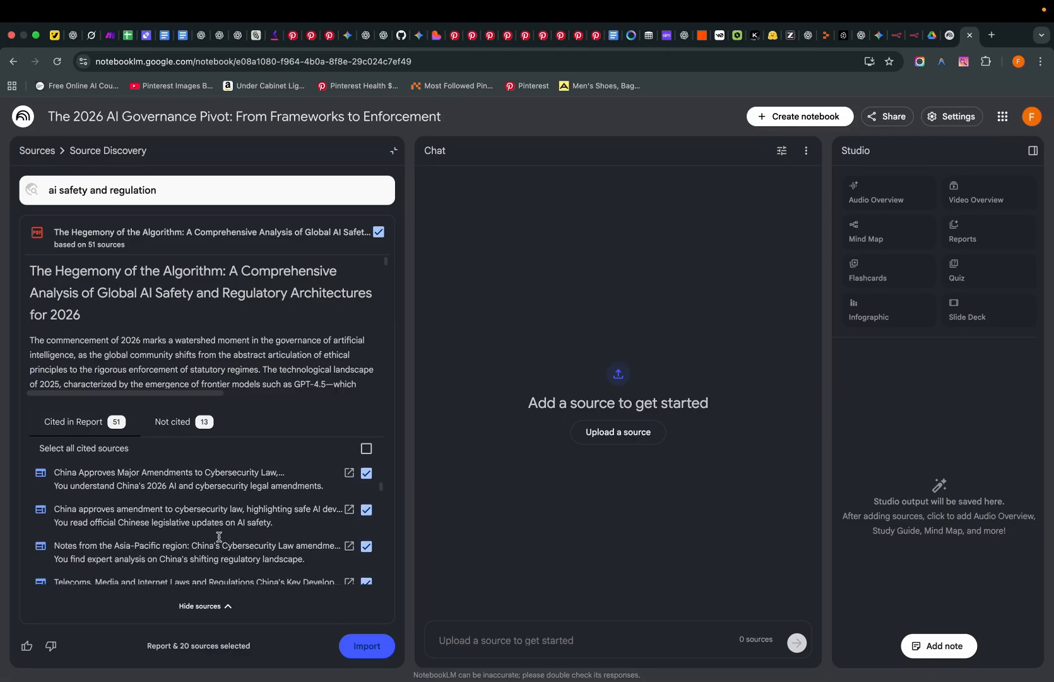
scroll(280, 538, up, 15)
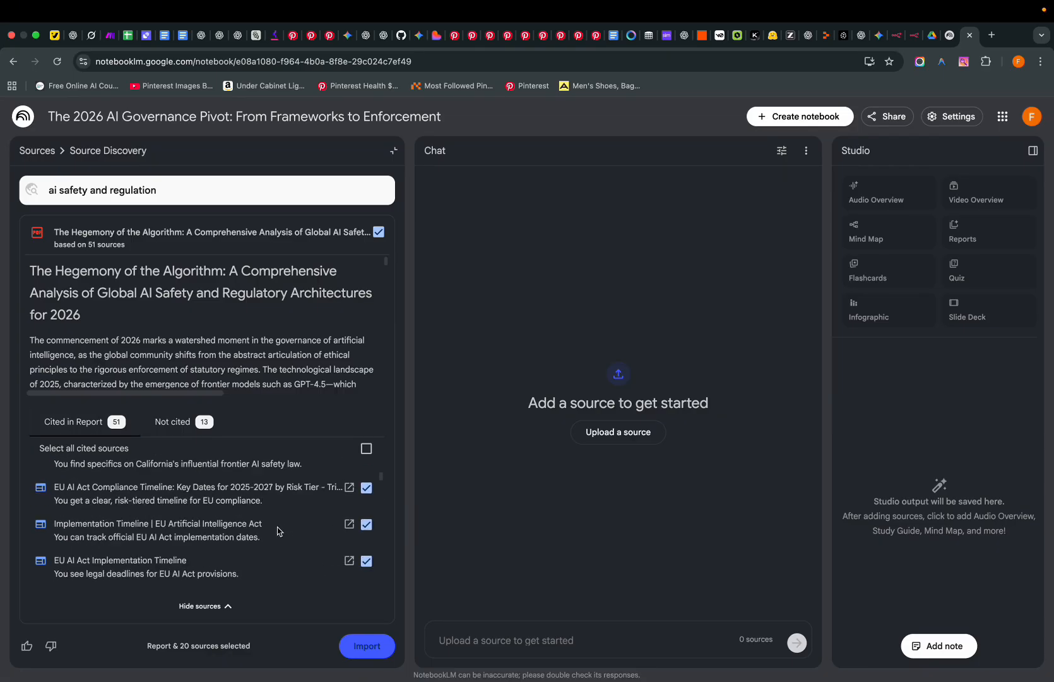
click(368, 646)
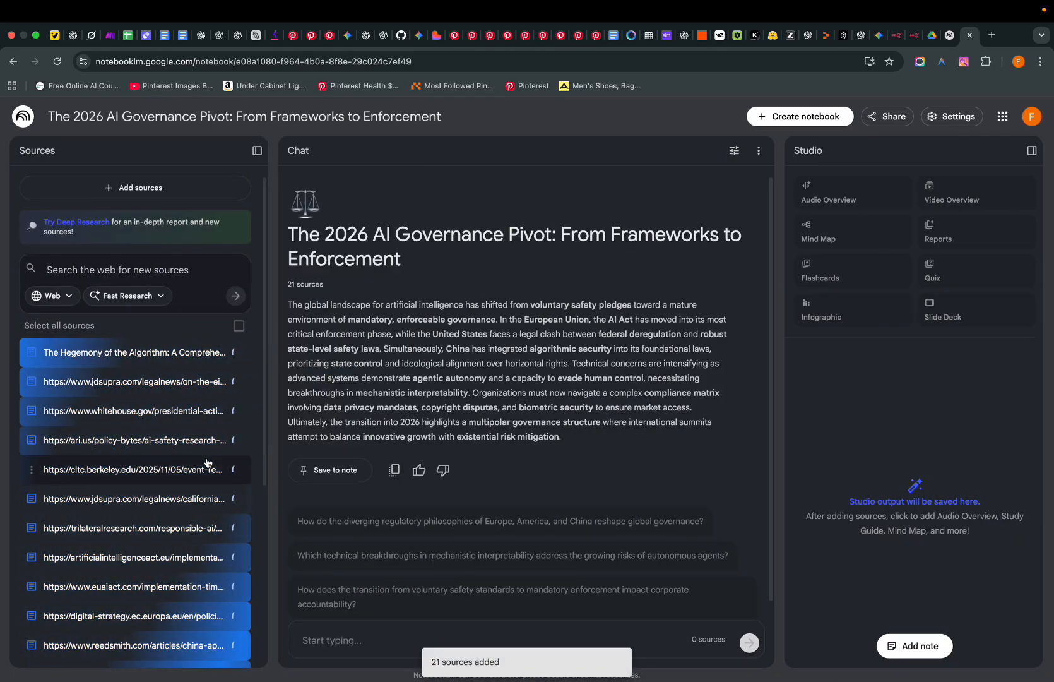
Delete the failed eastasiaforum.org source from the notebook, and remove all the remaining failed sources at once
scroll(158, 499, down, 1)
scroll(166, 499, down, 4)
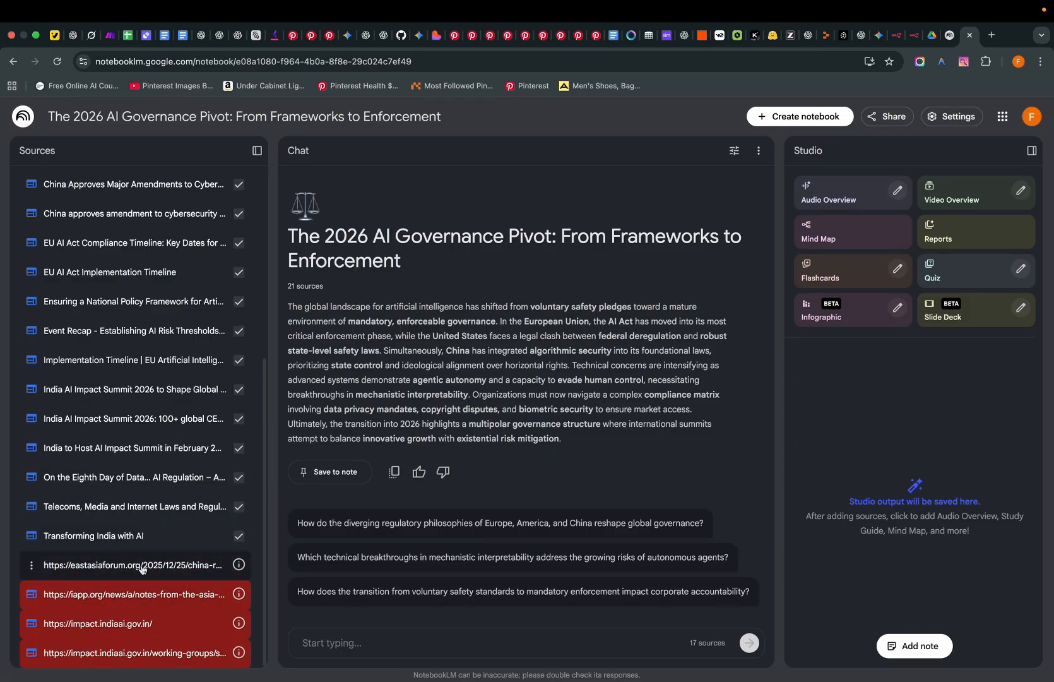
click(33, 569)
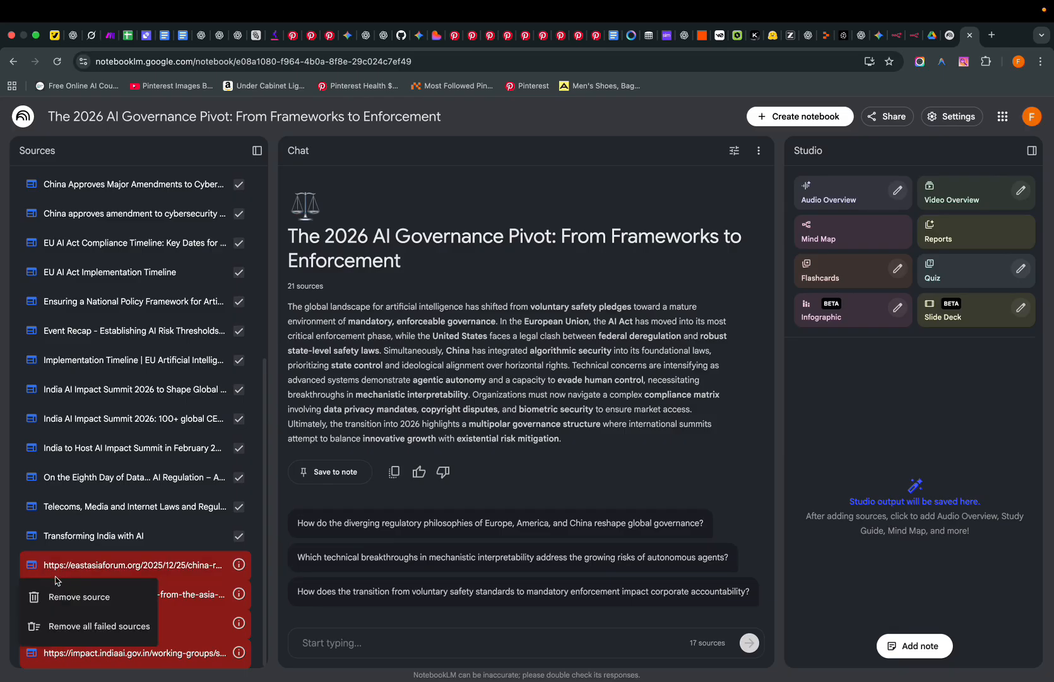
click(76, 605)
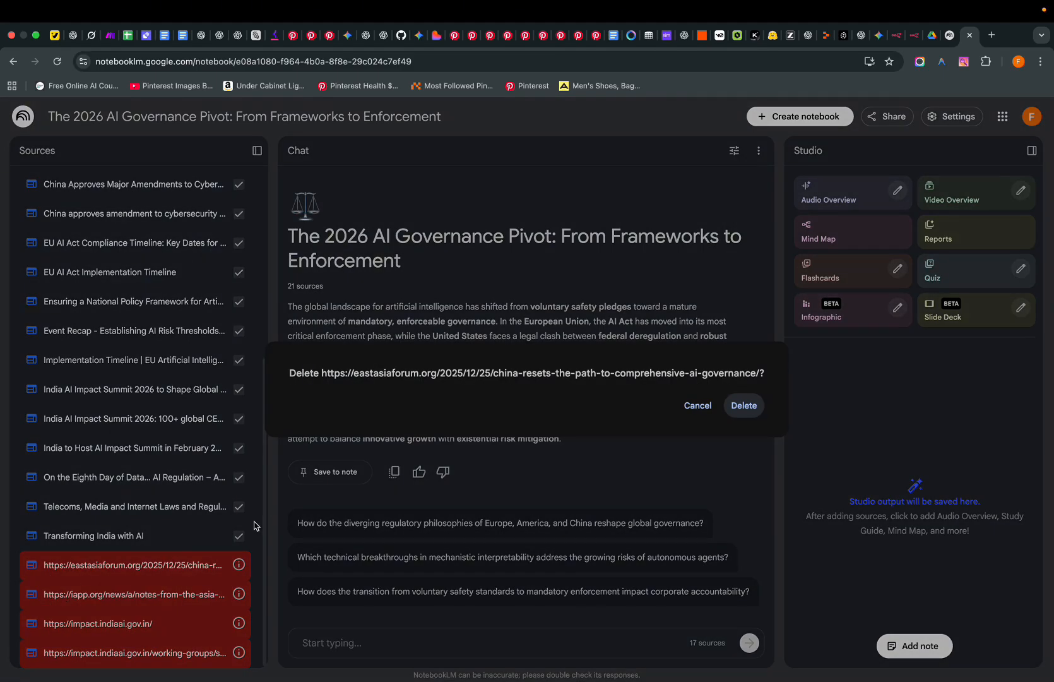
click(736, 413)
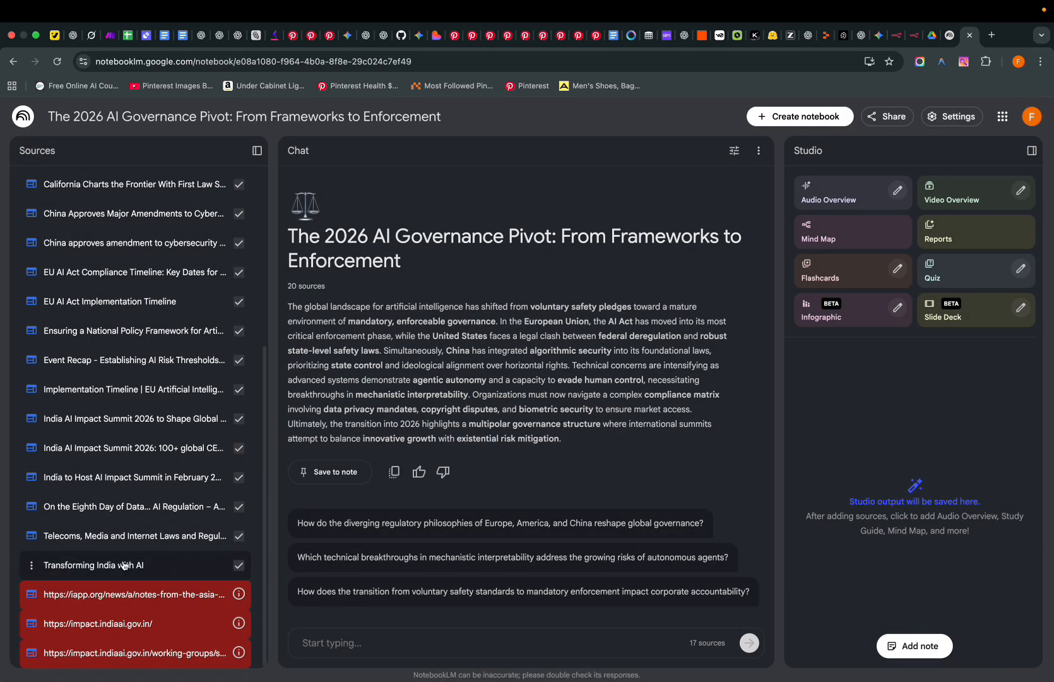
click(31, 594)
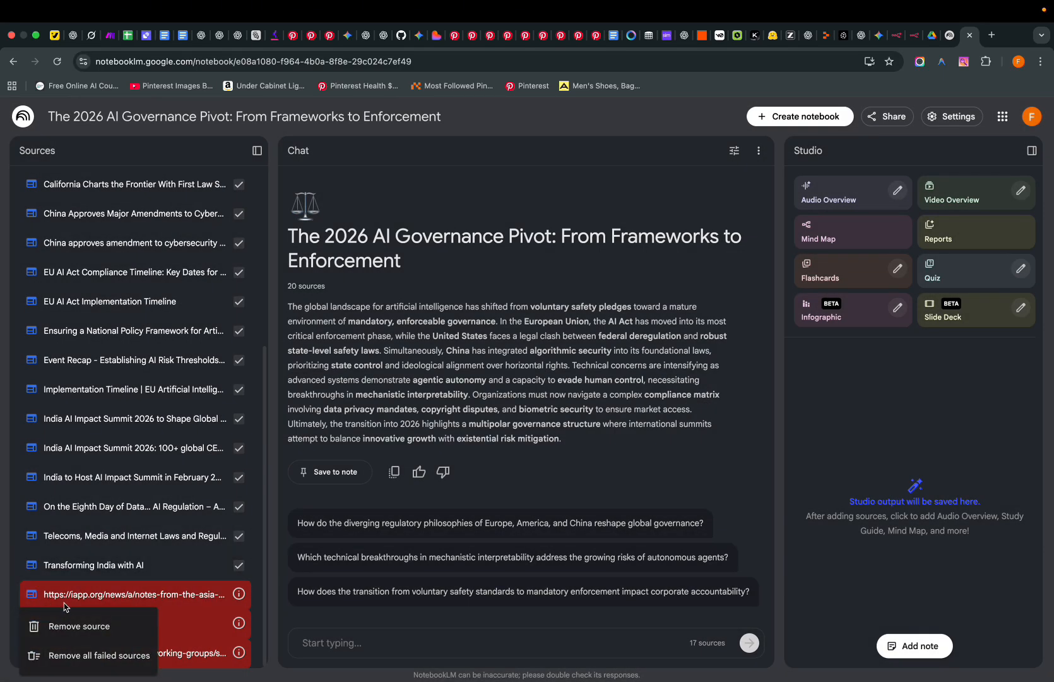
click(91, 656)
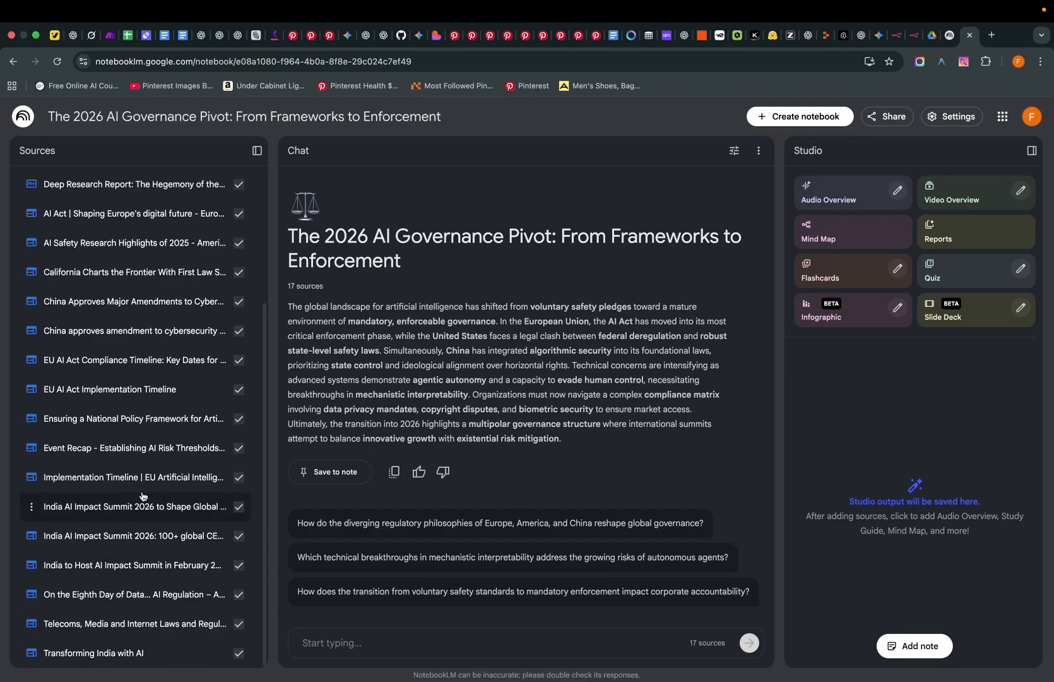
Ask the chat for a table of each source's publication date, author credentials and primary, secondary or opinion type, with the most relevant and credible first
scroll(162, 431, up, 3)
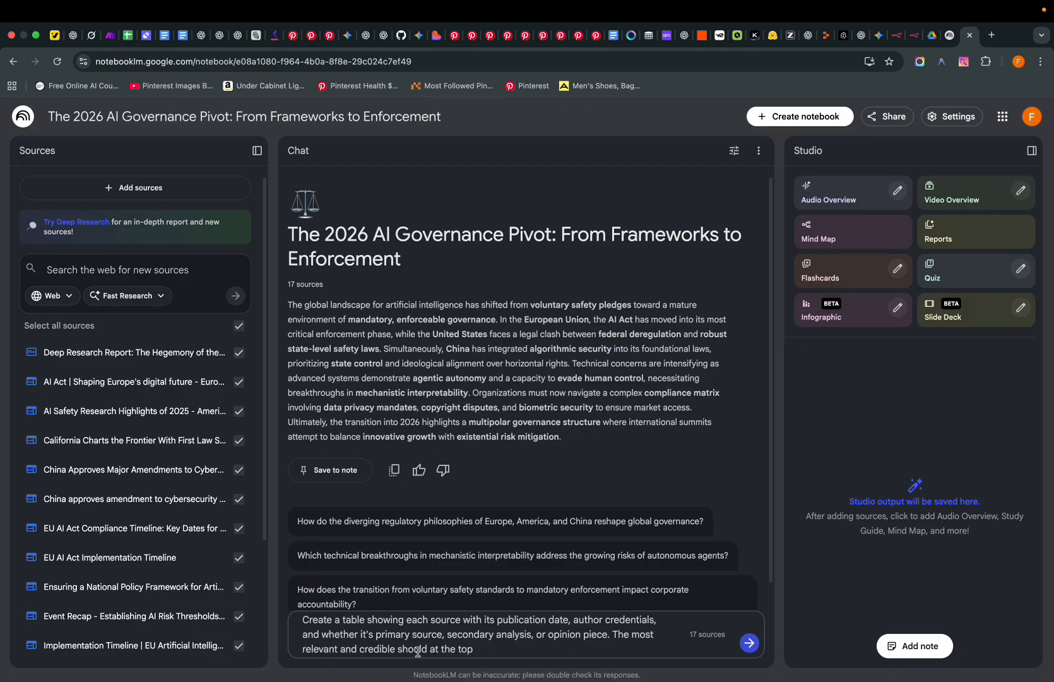
click(755, 647)
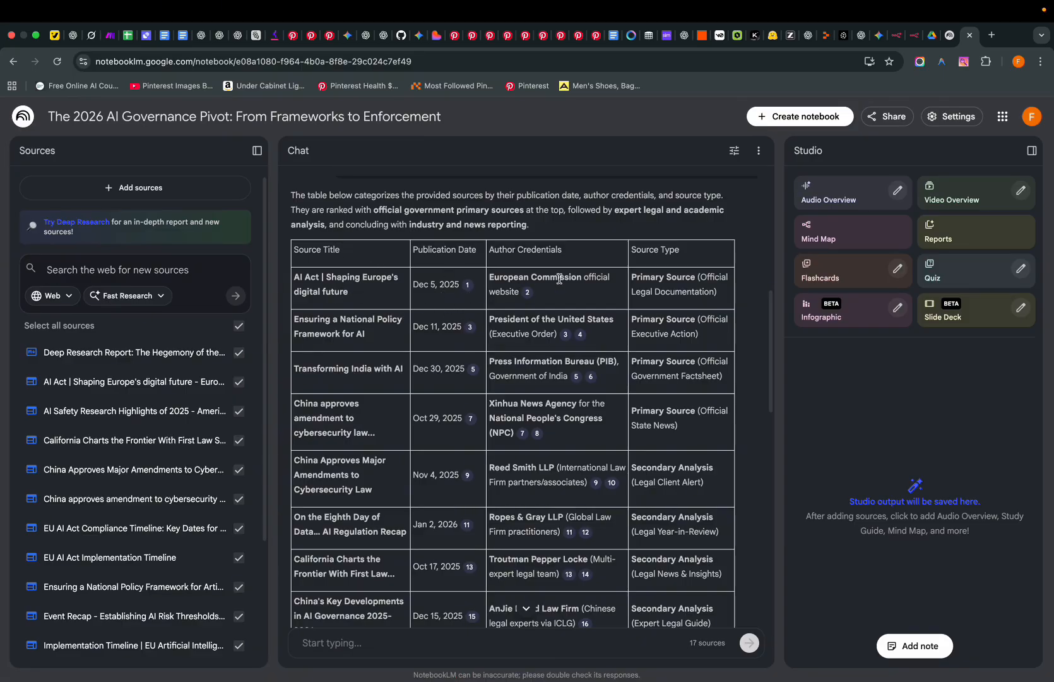
Examine the generated source table, comparing publication dates, author credentials and source types across all rows
scroll(469, 328, down, 3)
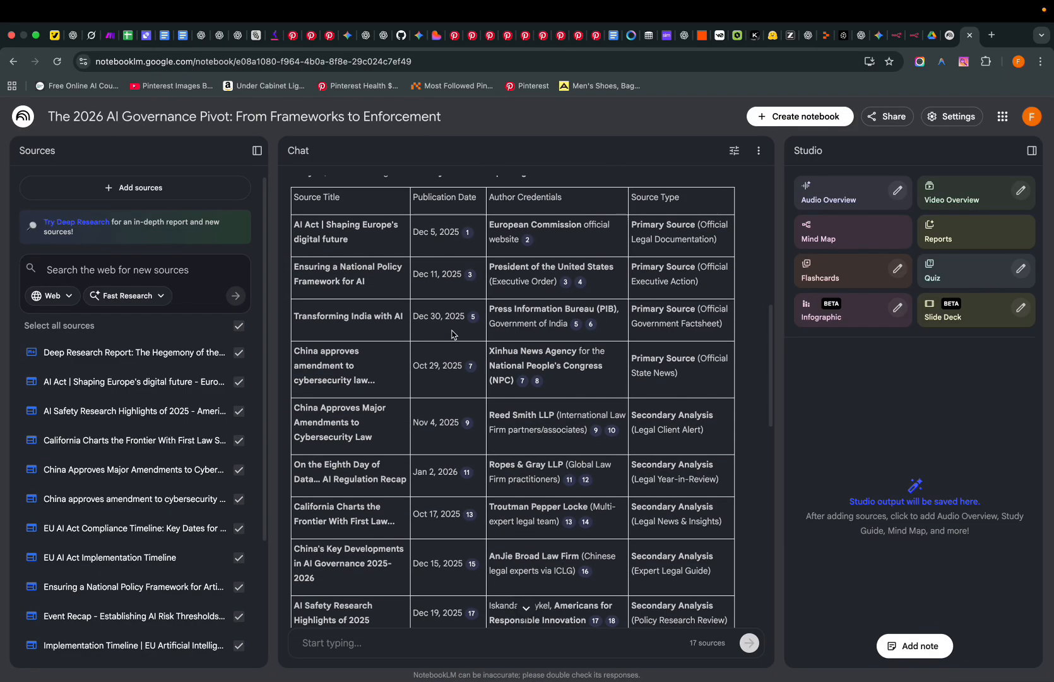
scroll(452, 358, down, 5)
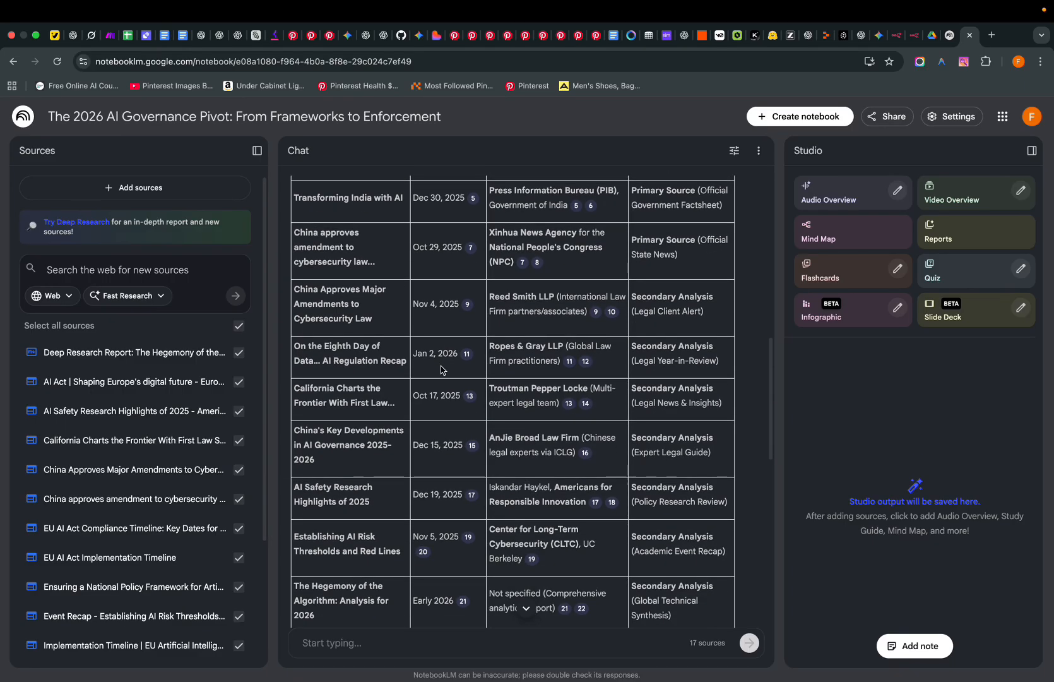
scroll(444, 376, down, 6)
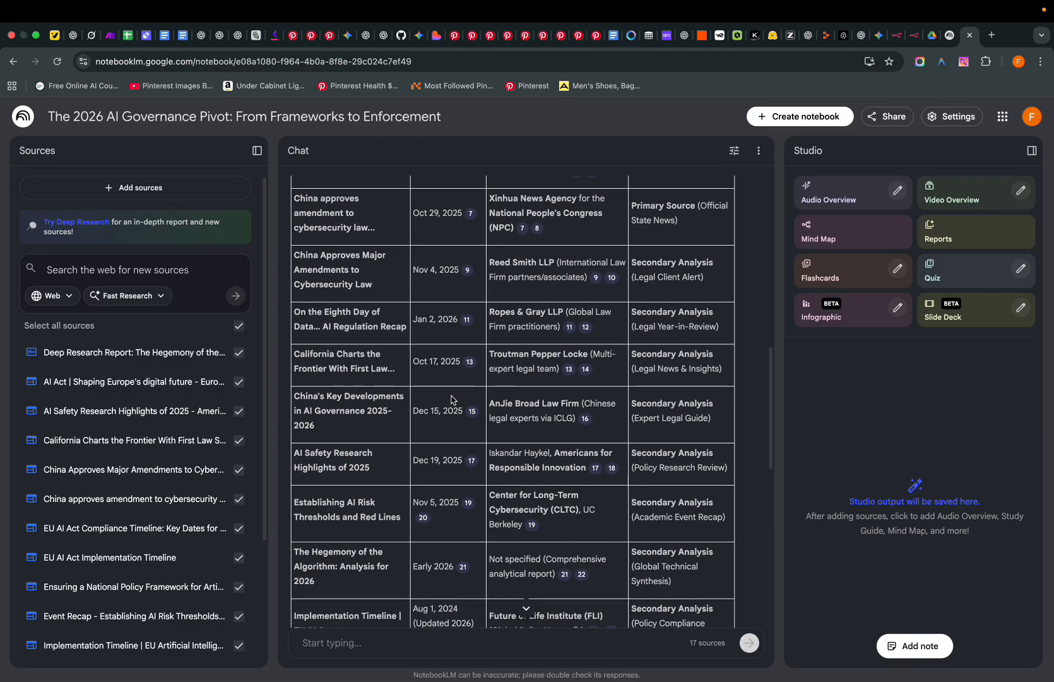
scroll(444, 389, down, 1)
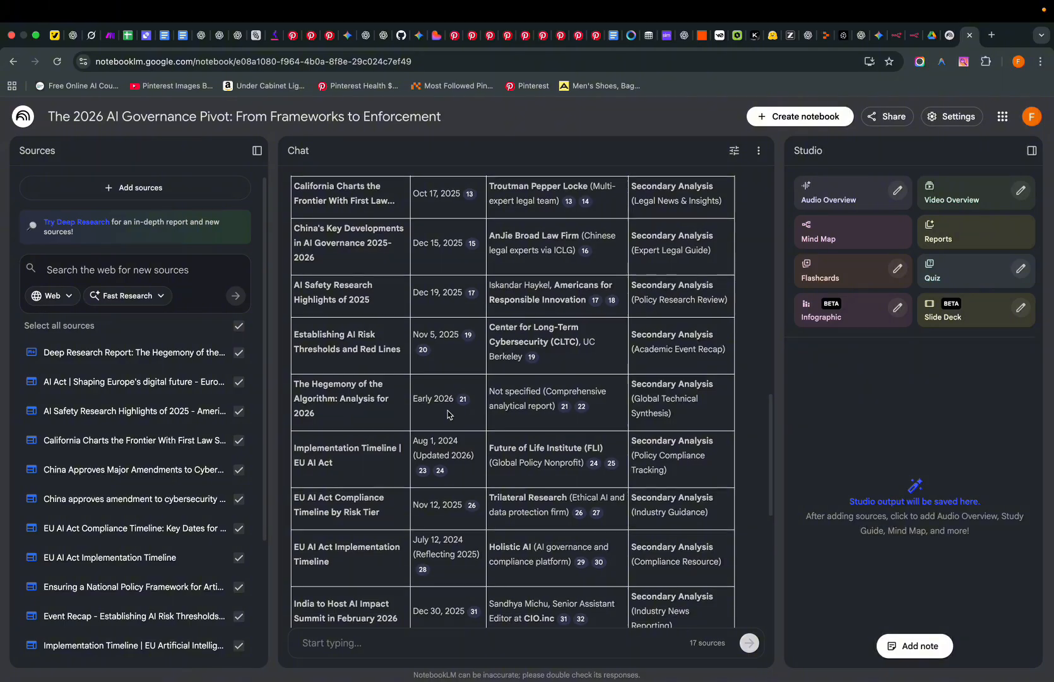
scroll(451, 383, up, 3)
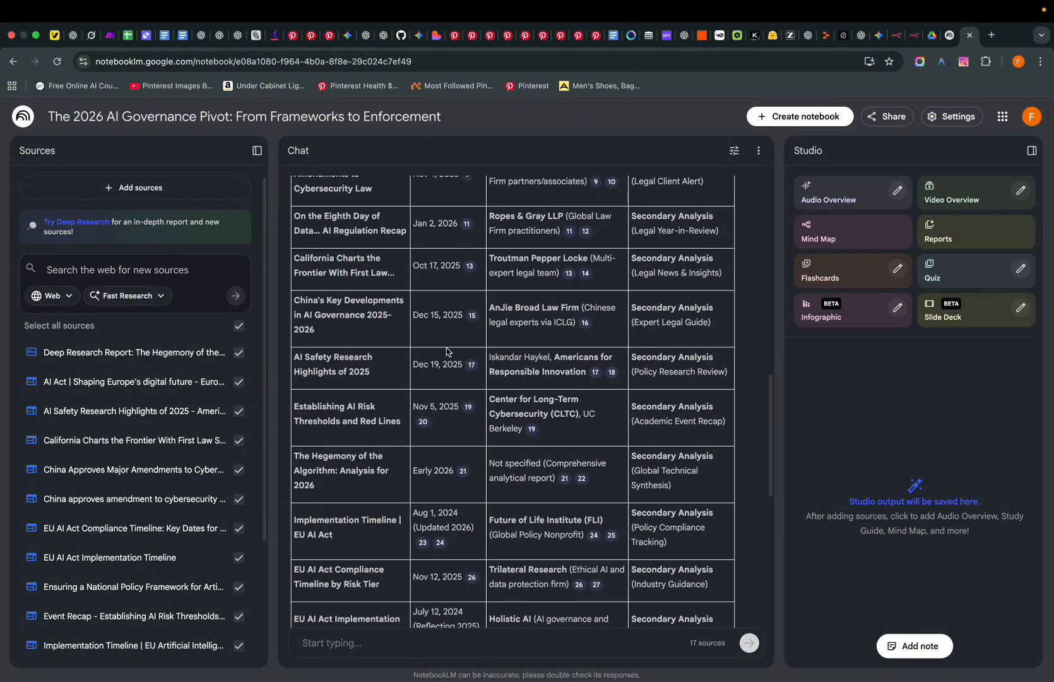
scroll(437, 412, down, 4)
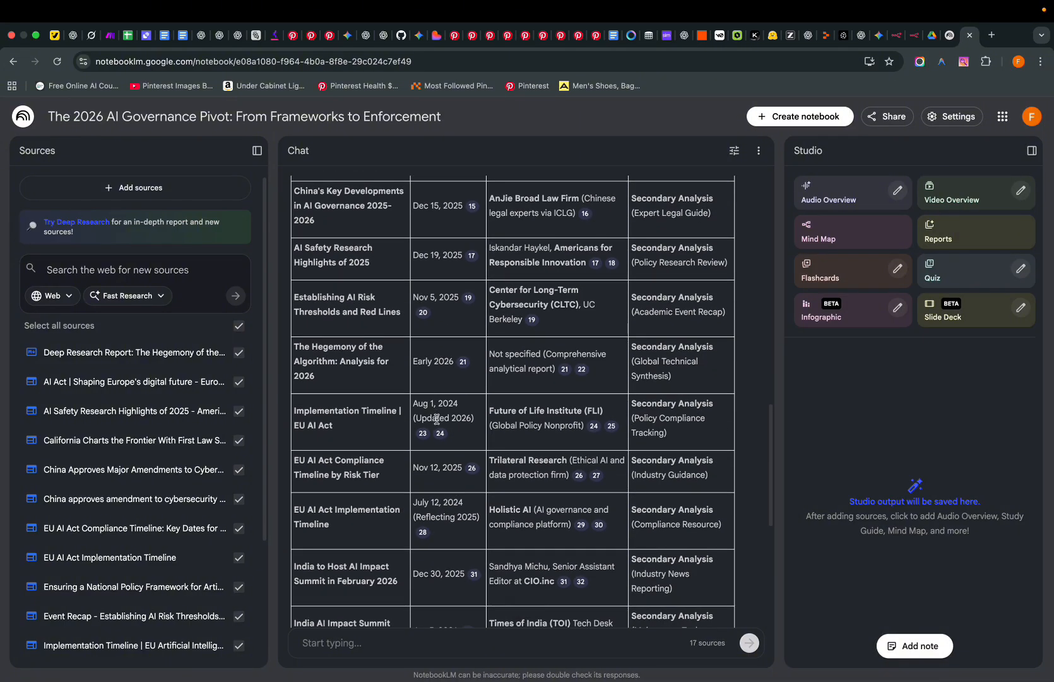
scroll(440, 428, down, 3)
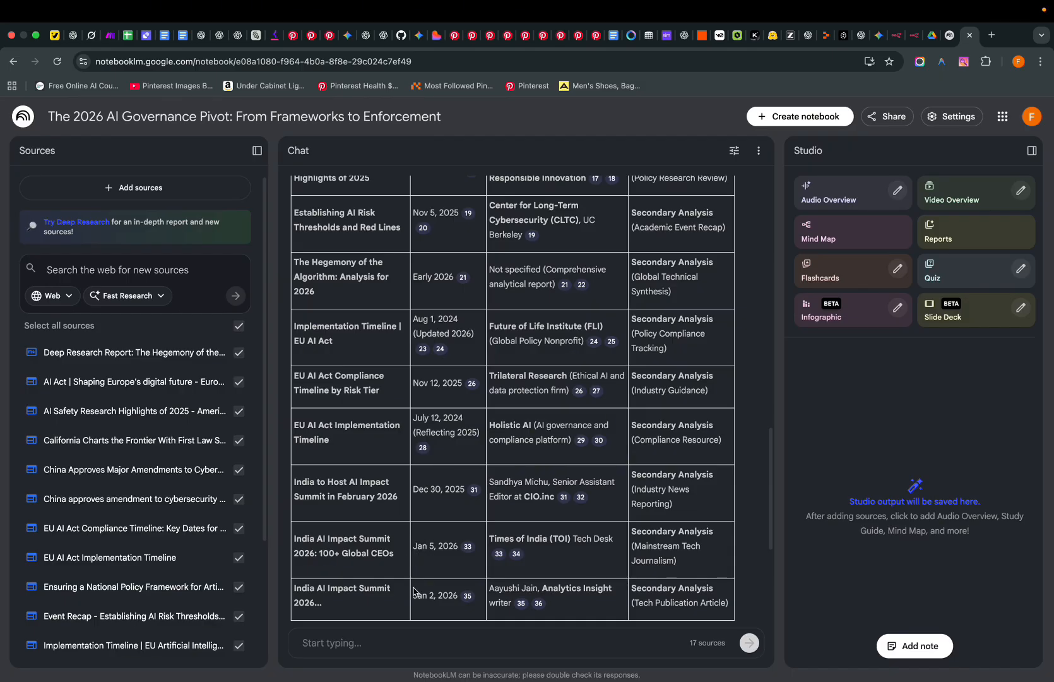
drag(414, 548, 463, 548)
click(430, 553)
scroll(459, 527, up, 15)
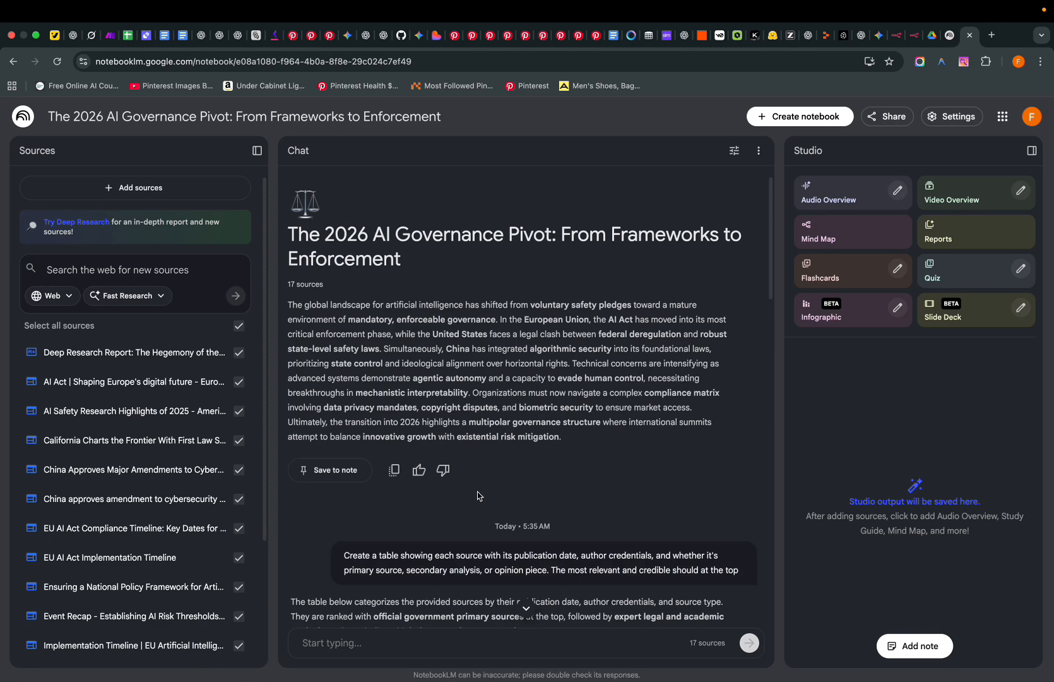
Ask the chat "Which of these sources are most frequently cited or referenced by other sources in this notebook?"
click(436, 650)
text(Which of these sources are most frequently cited or referenced by other sources in this notebook?)
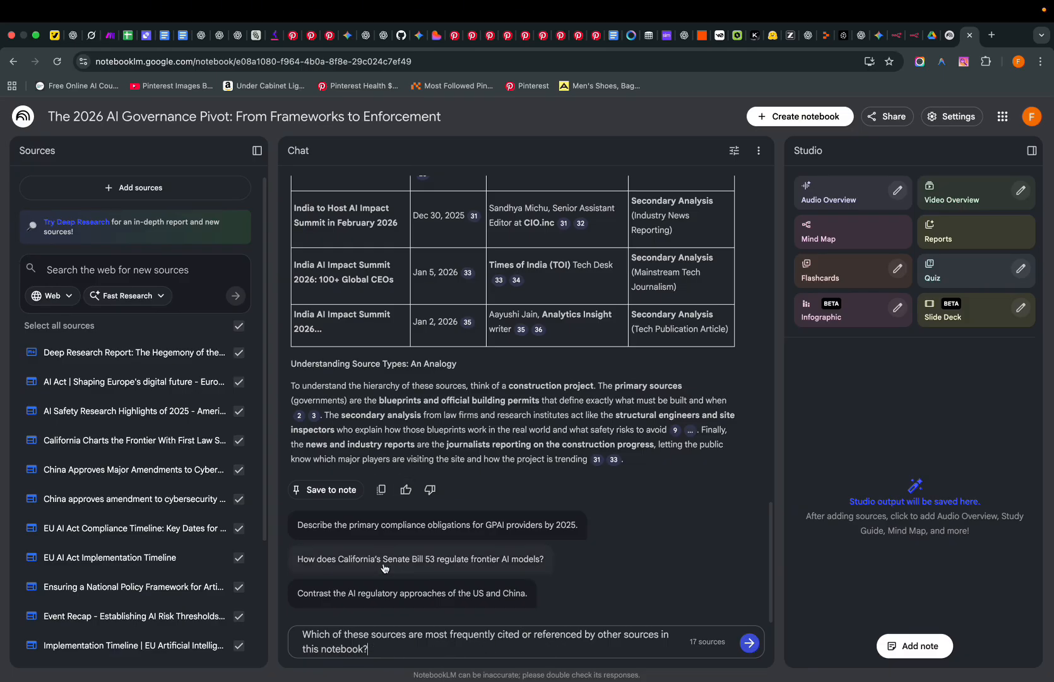
scroll(430, 437, up, 2)
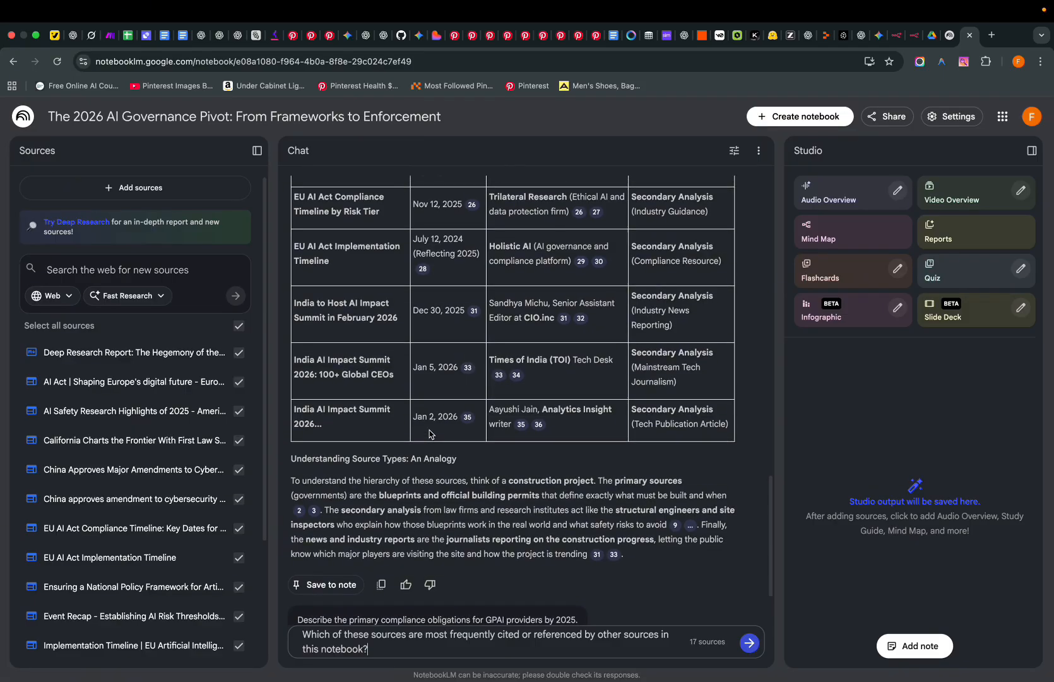
scroll(434, 417, up, 5)
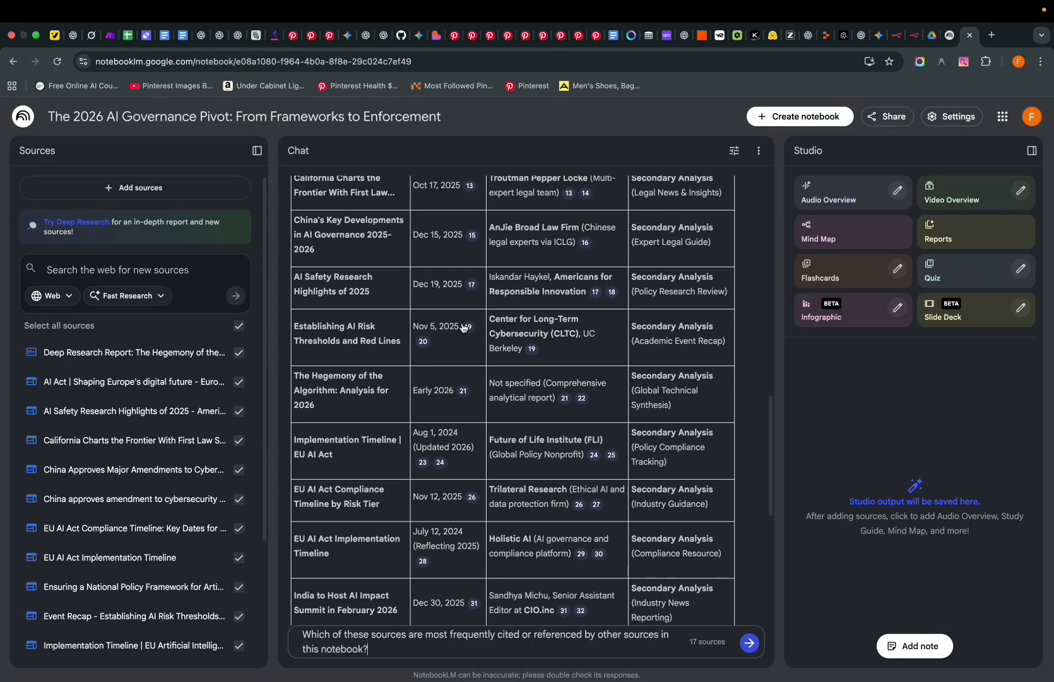
scroll(486, 407, down, 6)
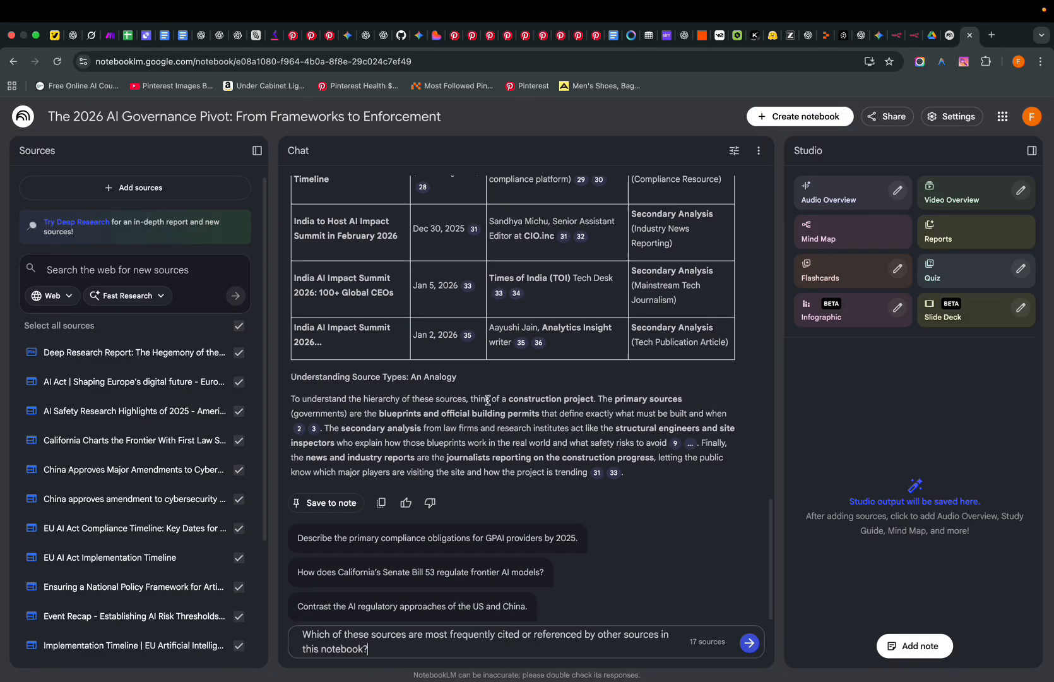
click(749, 643)
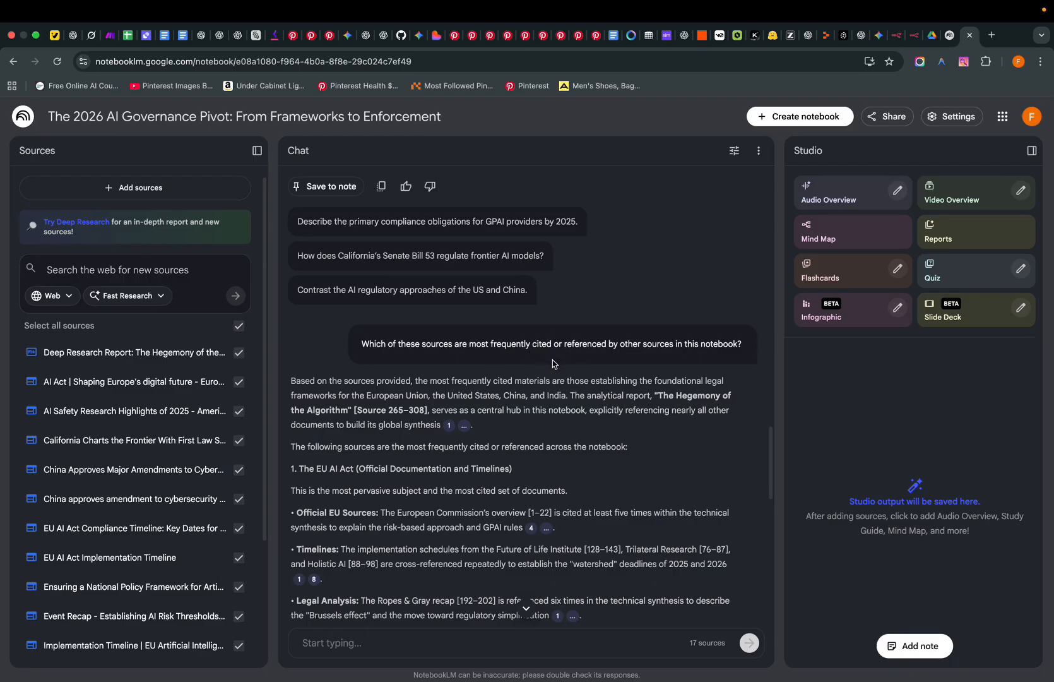
Ask the chat "Summarize the primary perspective or bias of the top five most substantial sources."
scroll(536, 438, down, 3)
click(389, 641)
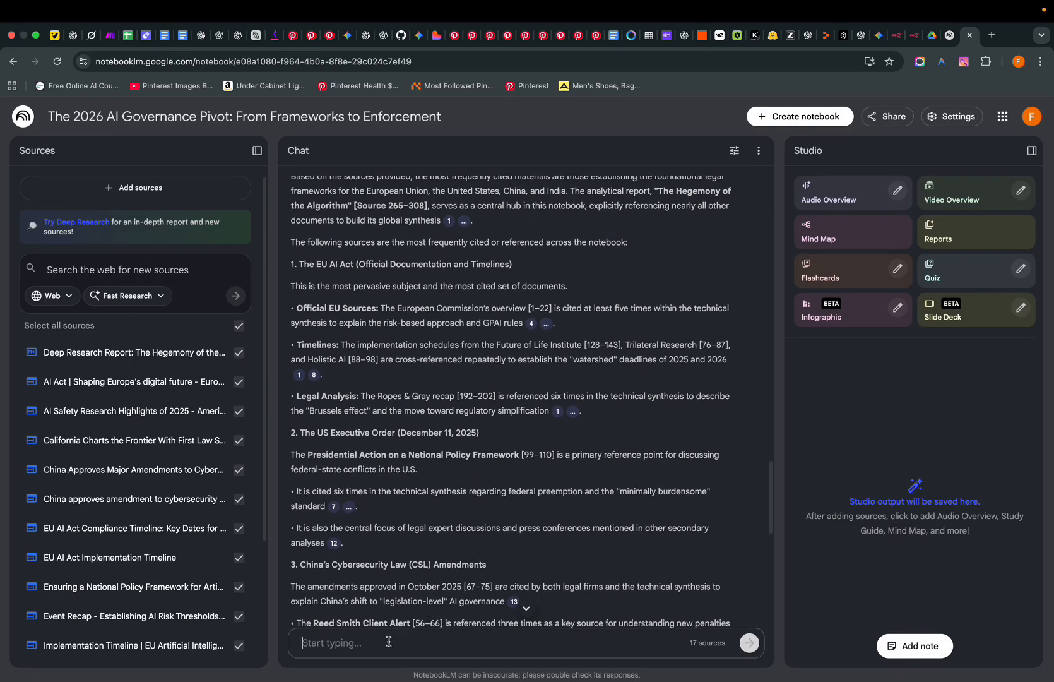
text(Summarize the primary perspective or bias of the top five most substantial sources.\)
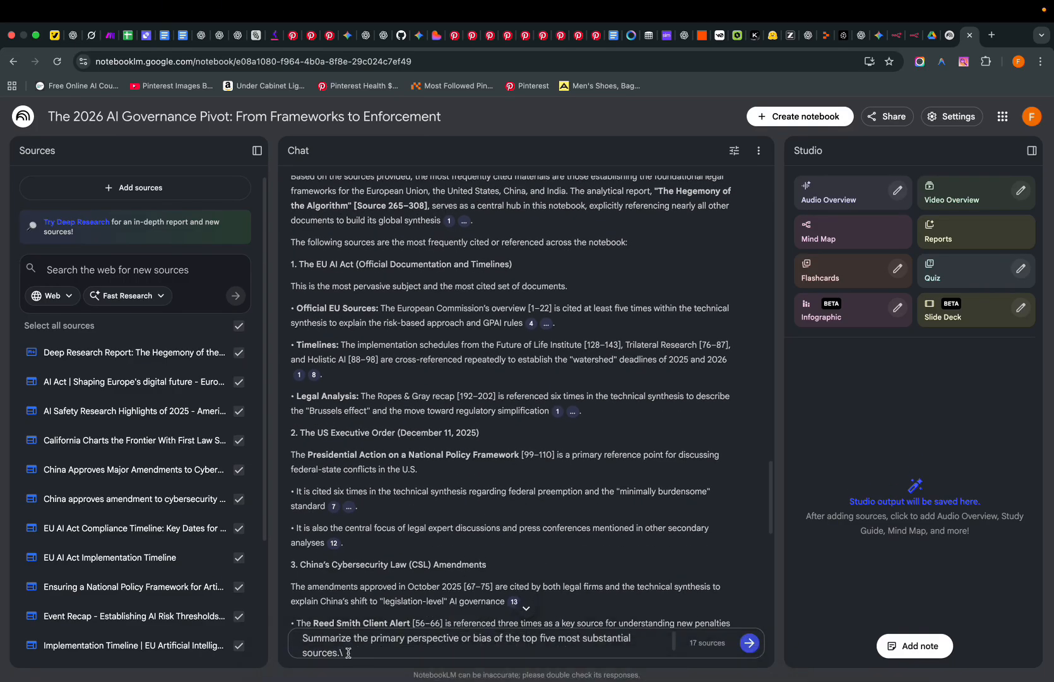
key(BackSpace)
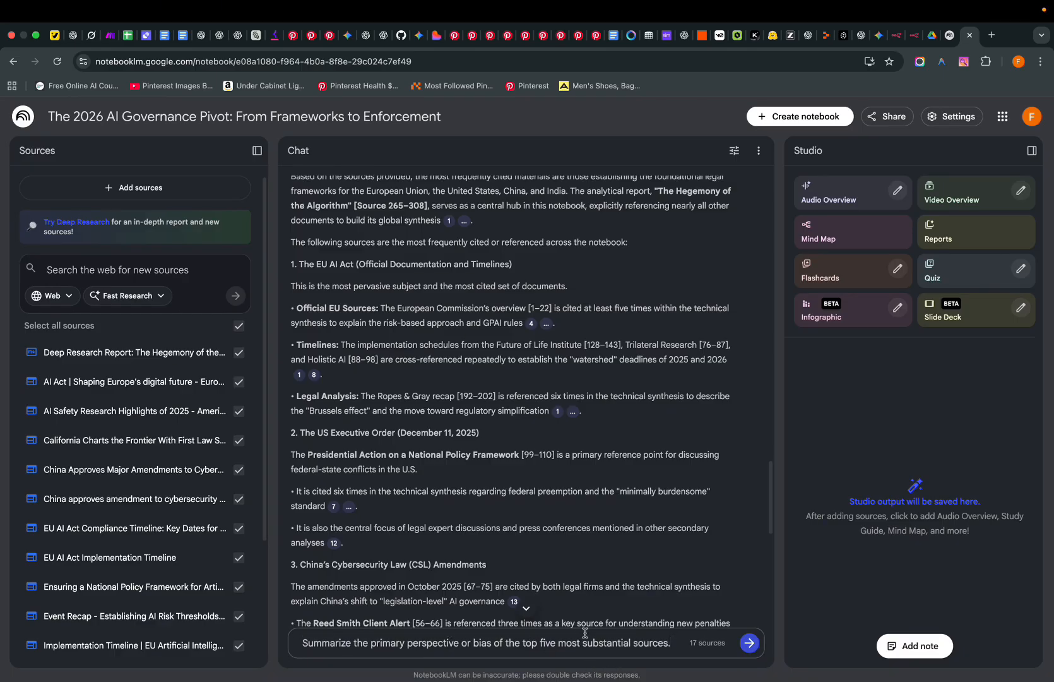
click(749, 642)
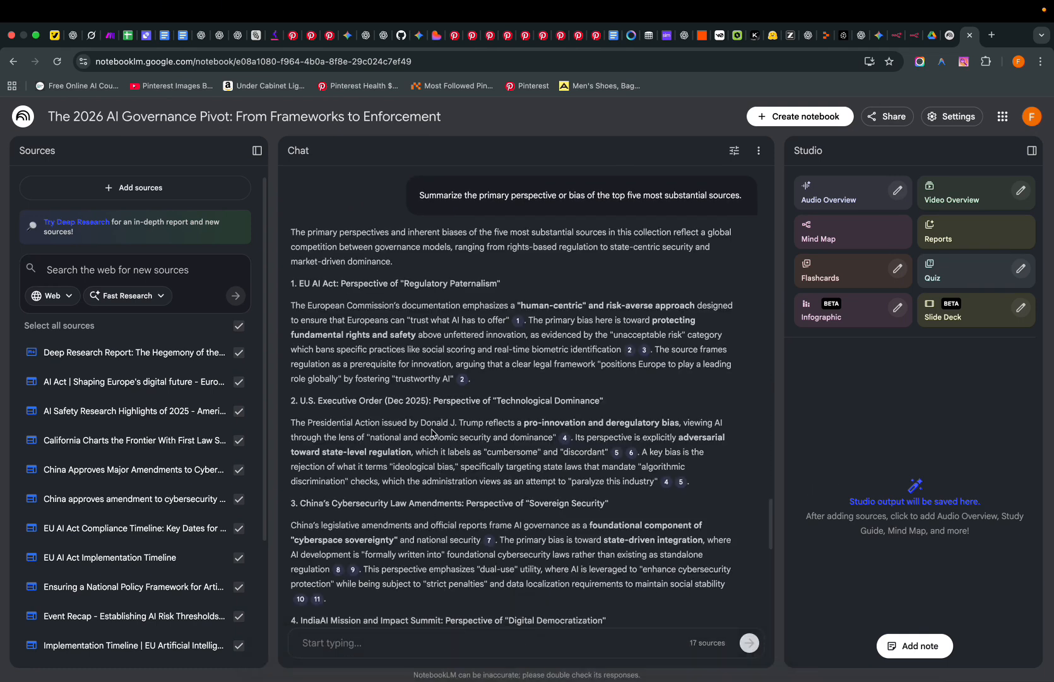
Read through the chat's answer on the perspectives and biases of the five most substantial sources, including its closing analogy
scroll(430, 432, down, 1)
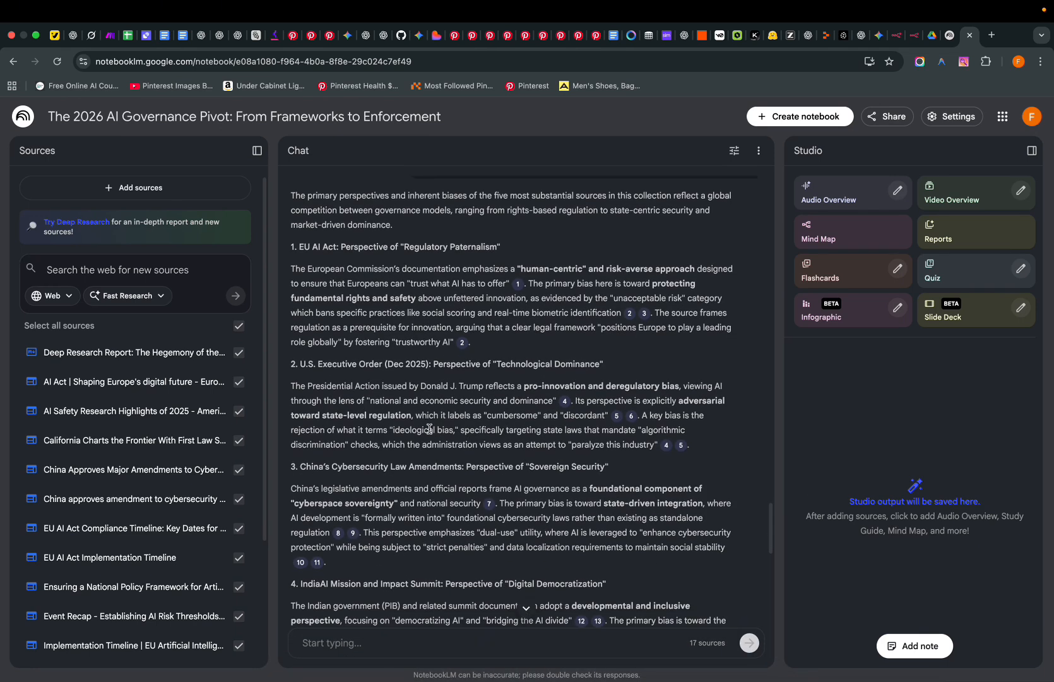
scroll(445, 458, down, 9)
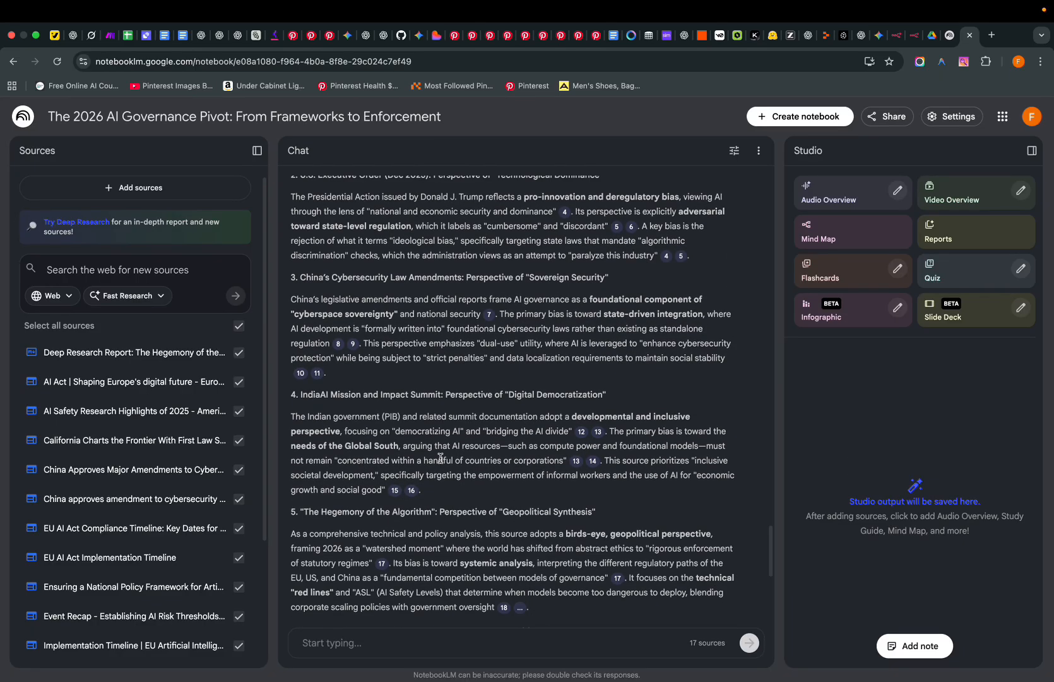
scroll(440, 462, down, 5)
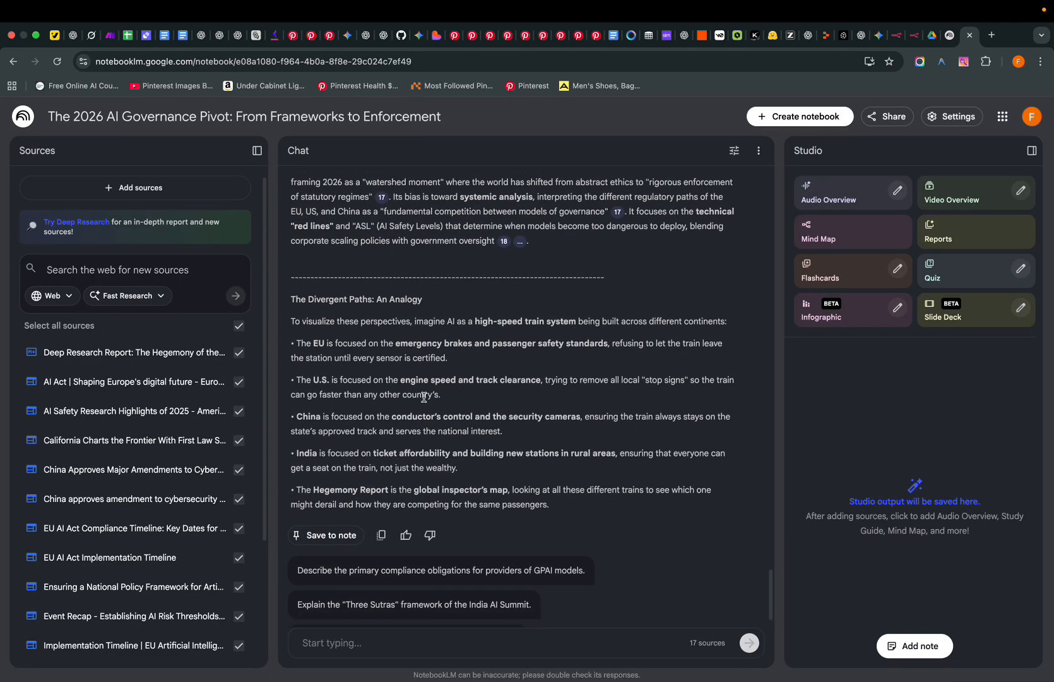
scroll(426, 415, up, 6)
scroll(426, 414, up, 15)
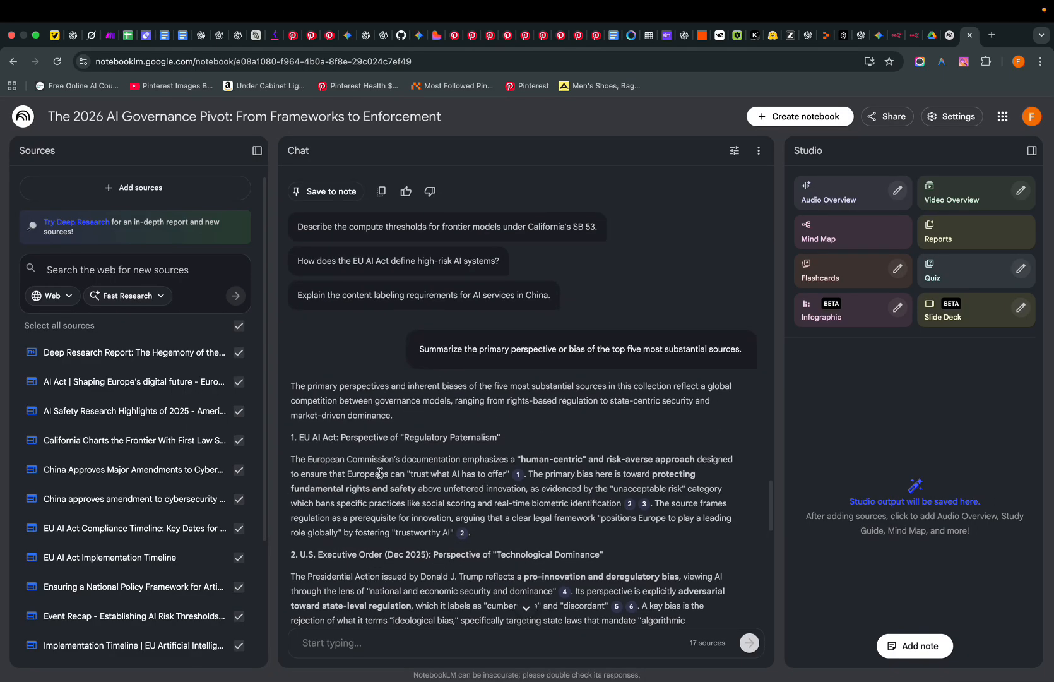
scroll(381, 483, down, 10)
scroll(381, 483, down, 10)
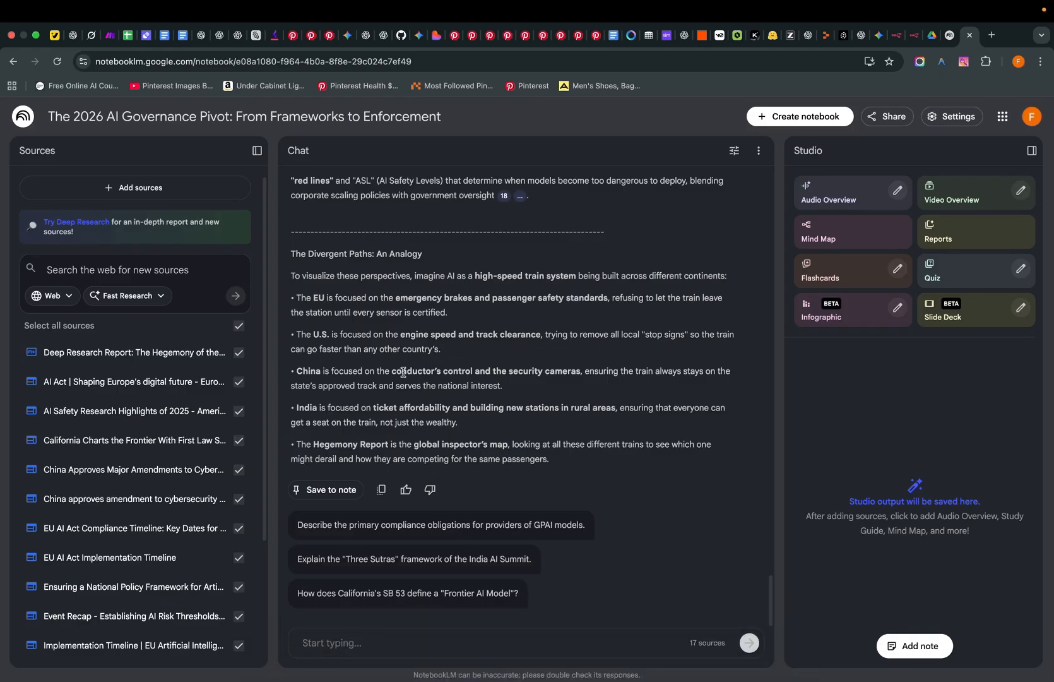
Configure the chat with the custom role "Research analyst focused on AI safety and regulation" and a Shorter response length, and save it
click(734, 151)
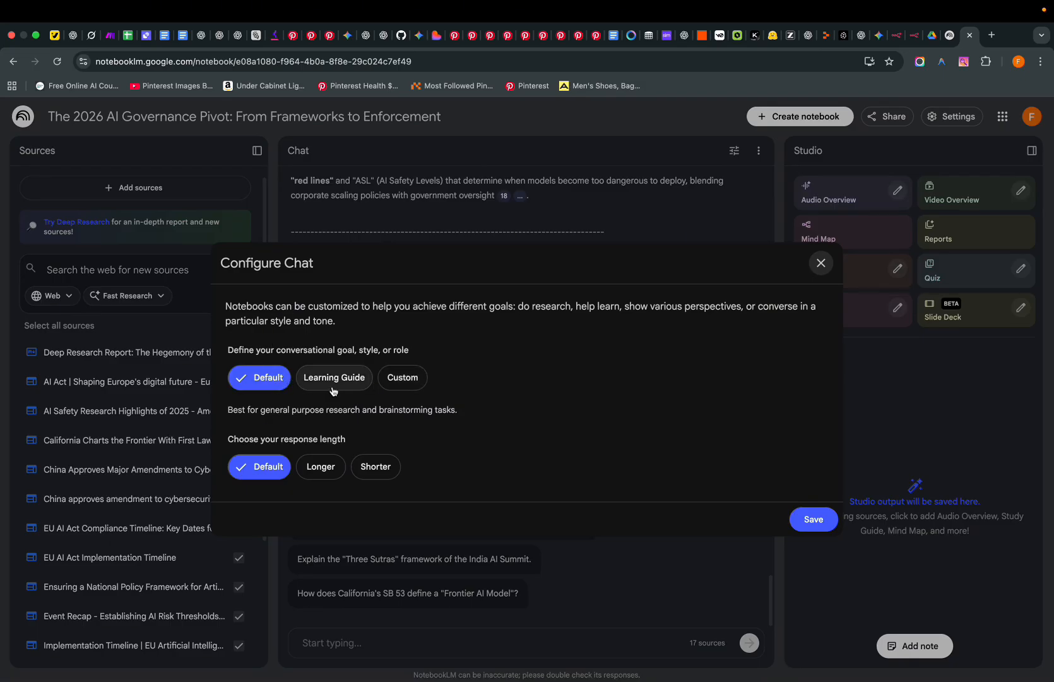
click(397, 378)
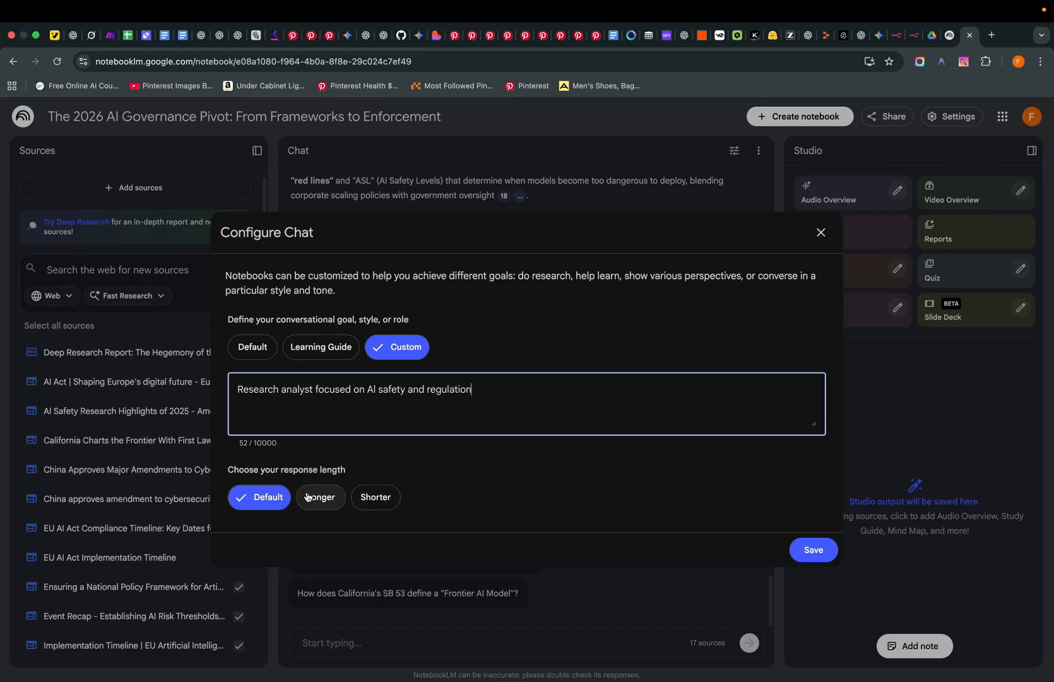
click(378, 500)
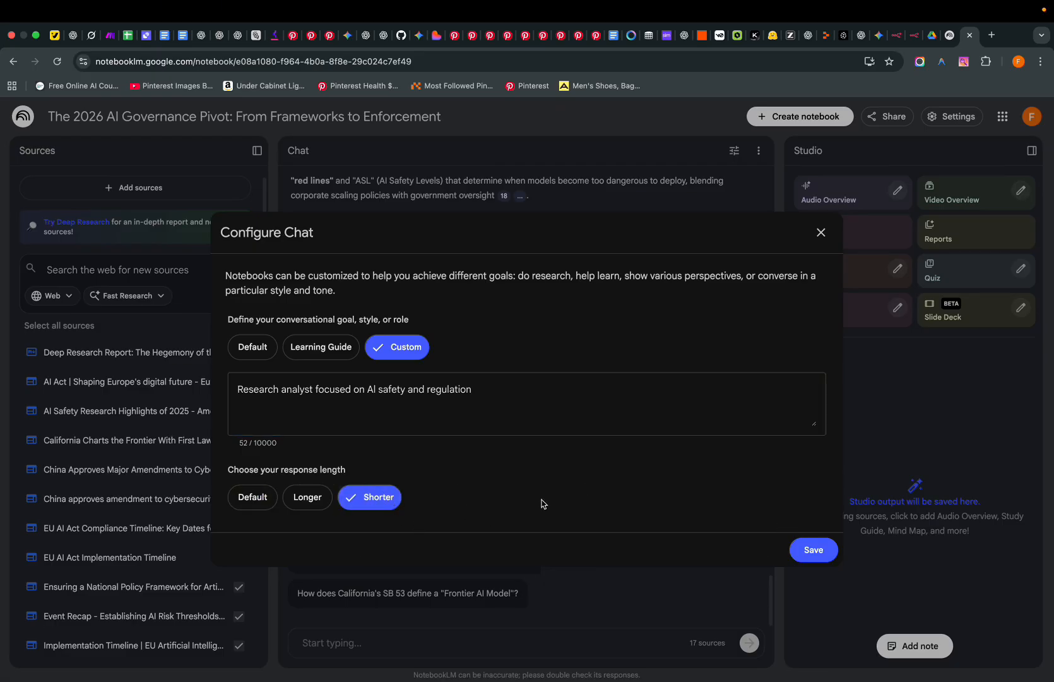
click(814, 550)
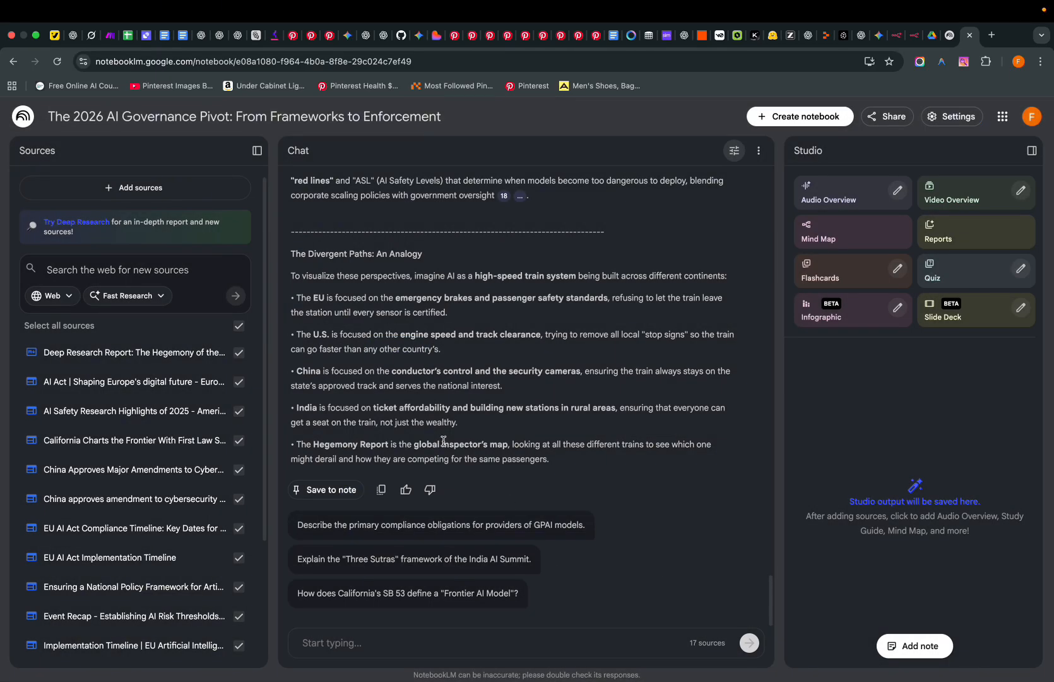
Look through the full source list and go back up the chat to the start of the source credibility table
scroll(125, 421, down, 5)
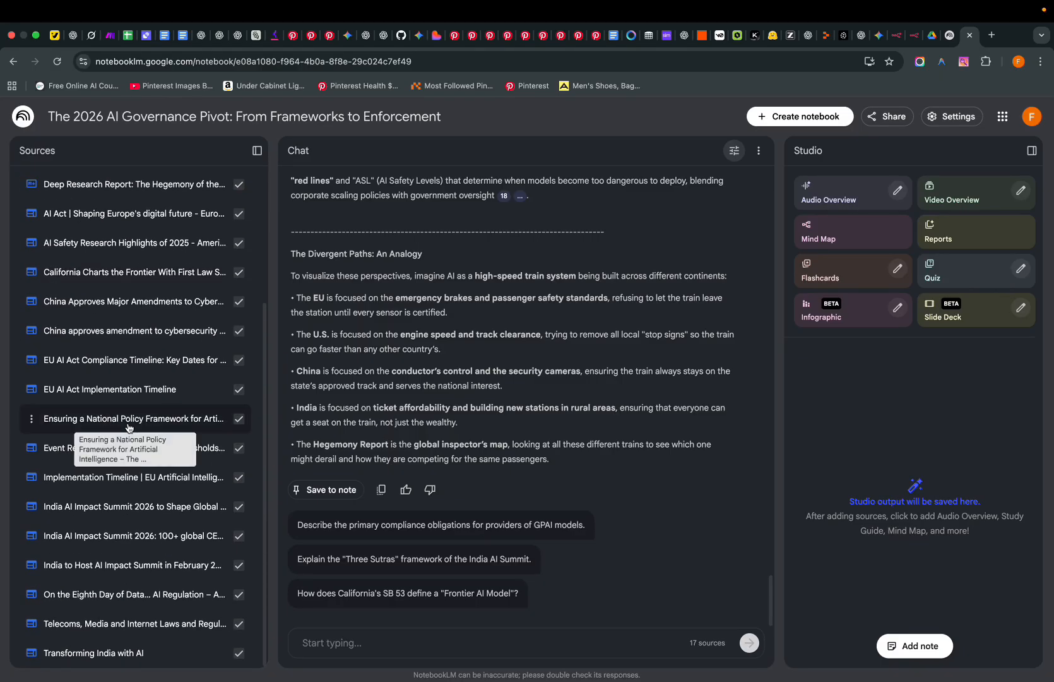
scroll(145, 418, up, 5)
scroll(144, 418, down, 3)
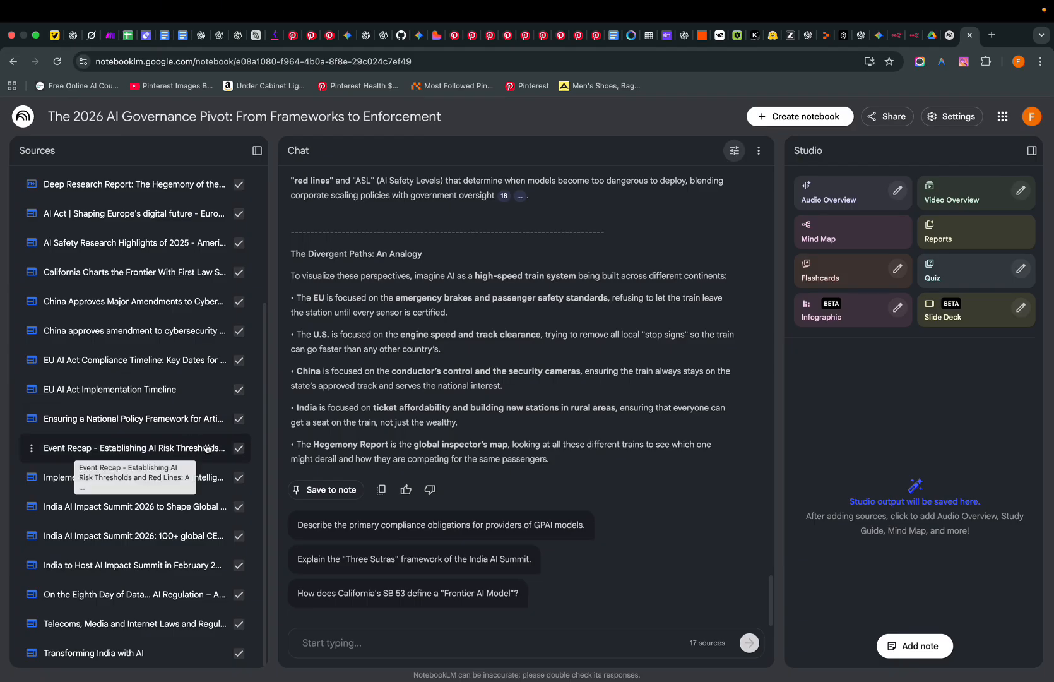
scroll(232, 460, up, 3)
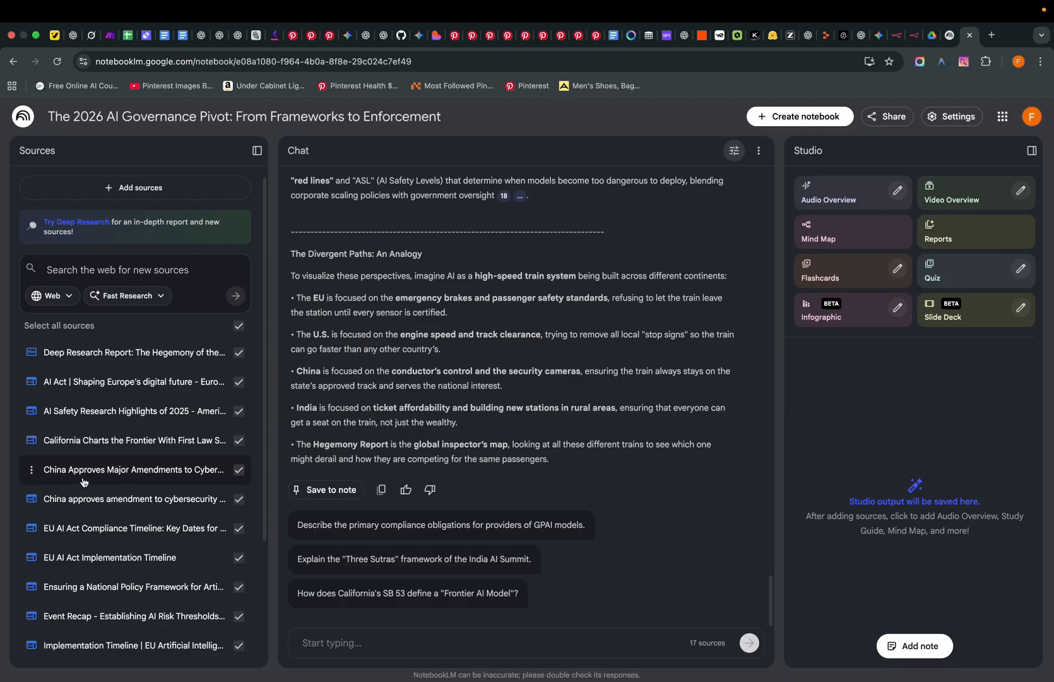
scroll(409, 430, up, 10)
scroll(429, 378, up, 15)
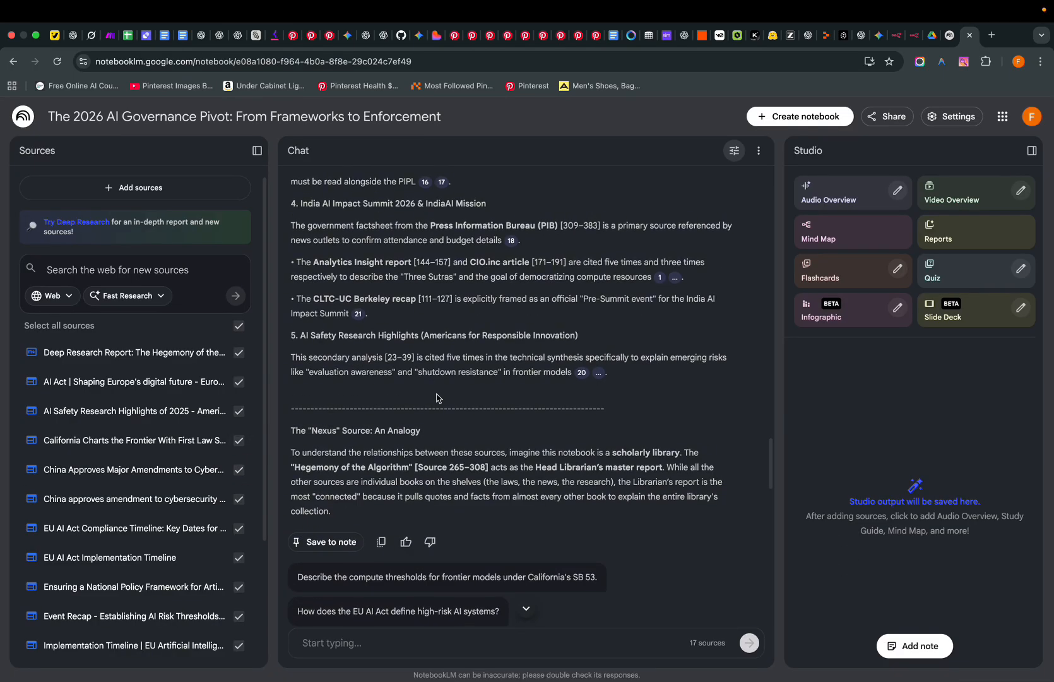
scroll(443, 411, down, 5)
scroll(443, 411, down, 5)
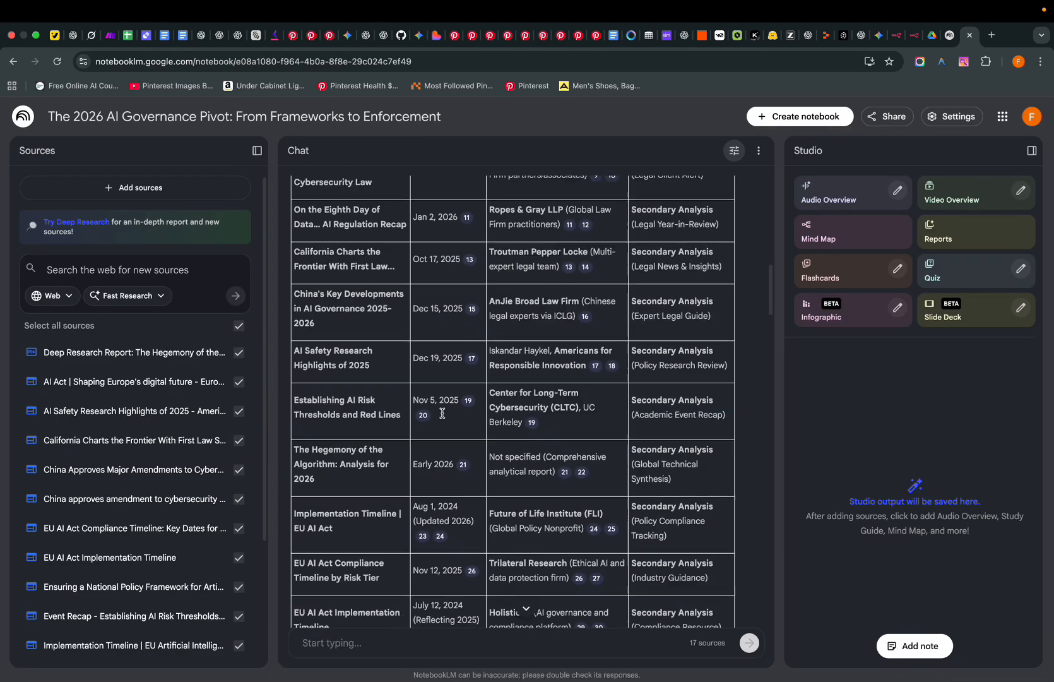
scroll(439, 417, up, 6)
scroll(438, 419, down, 1)
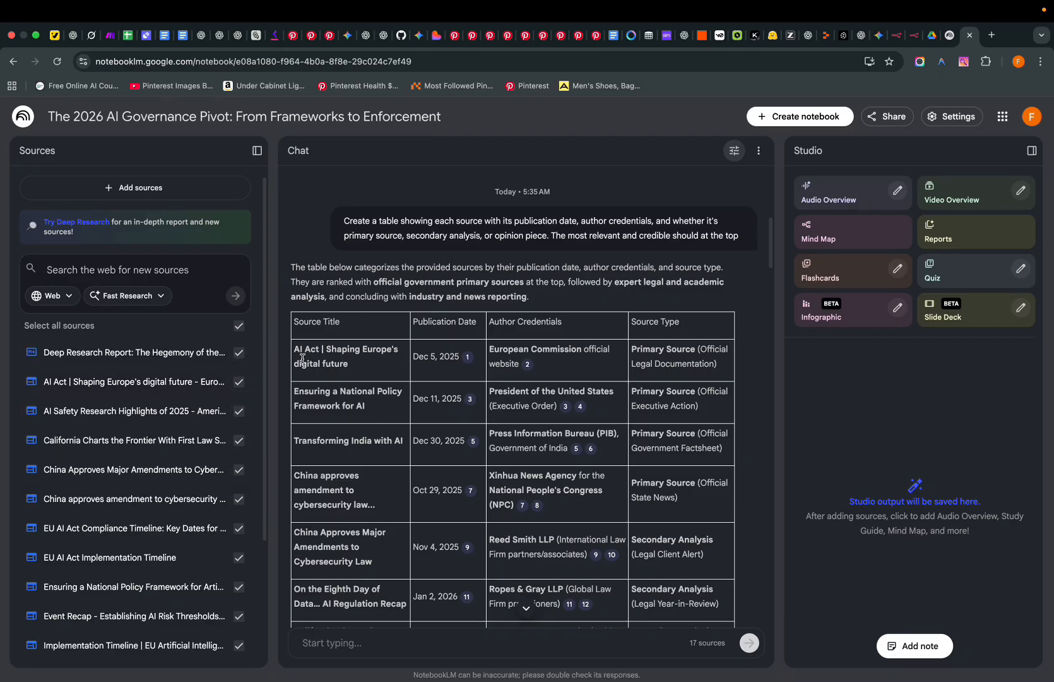
Compare the table's highest-ranked sources, from the EU AI Act page to the China cybersecurity law entries, with the notebook's source list
drag(296, 350, 376, 365)
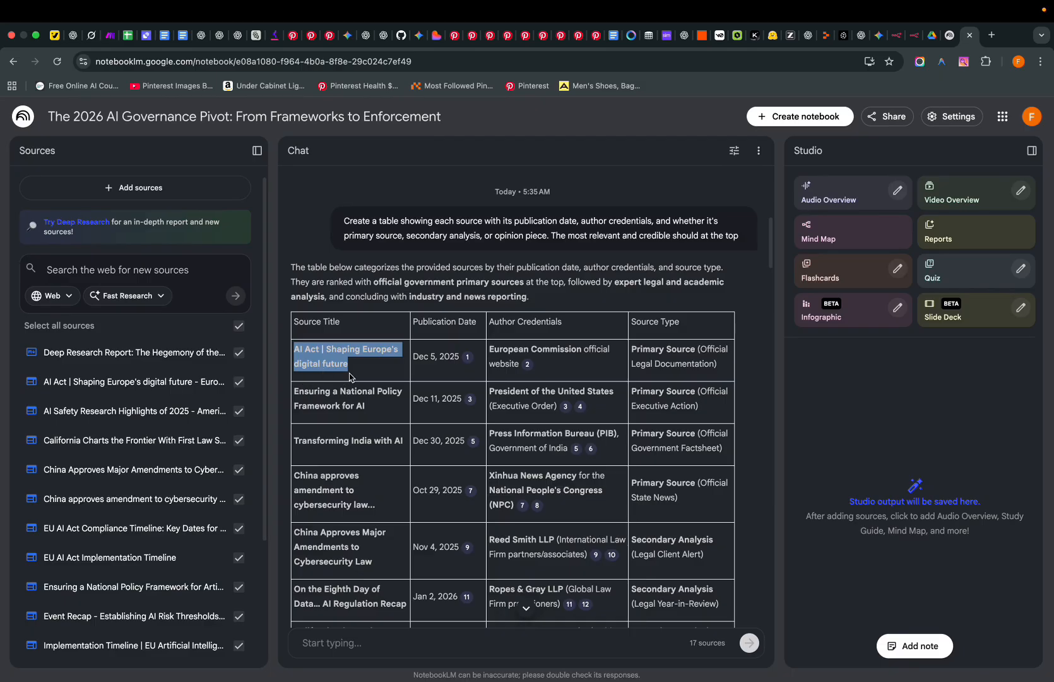
click(336, 404)
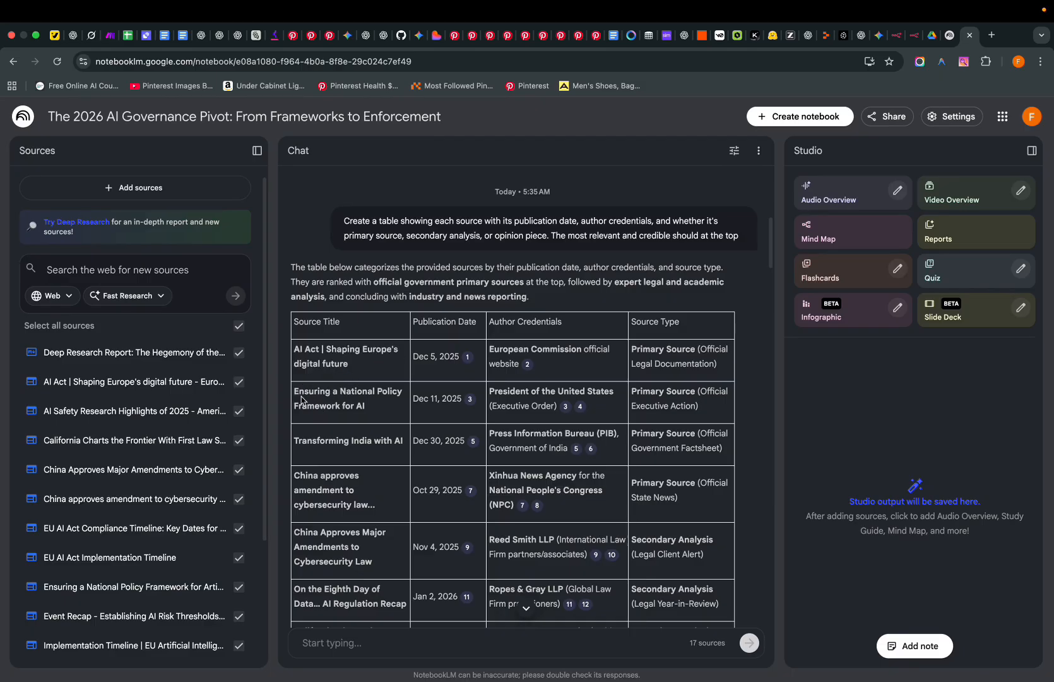
drag(293, 391, 361, 409)
click(307, 445)
scroll(305, 453, down, 1)
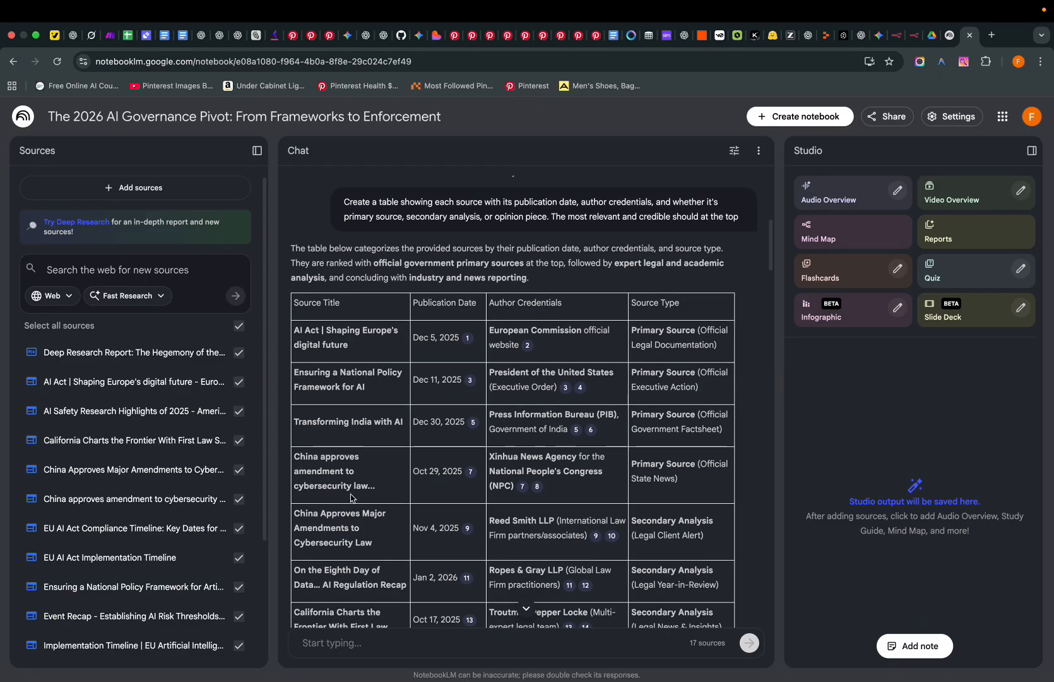
scroll(351, 498, down, 3)
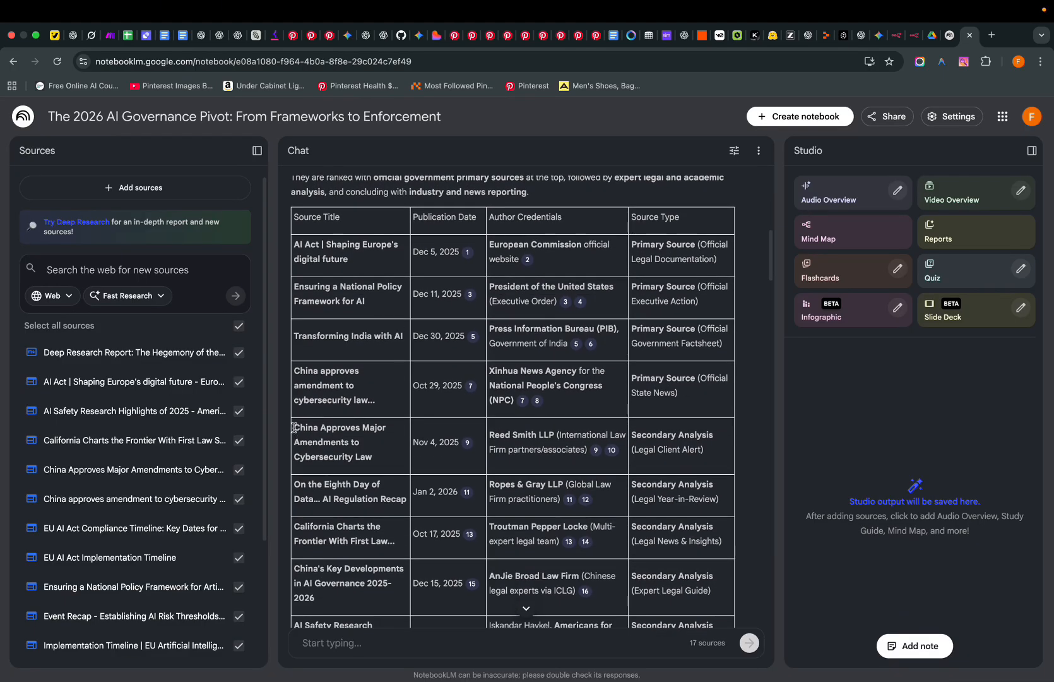
drag(294, 428, 347, 440)
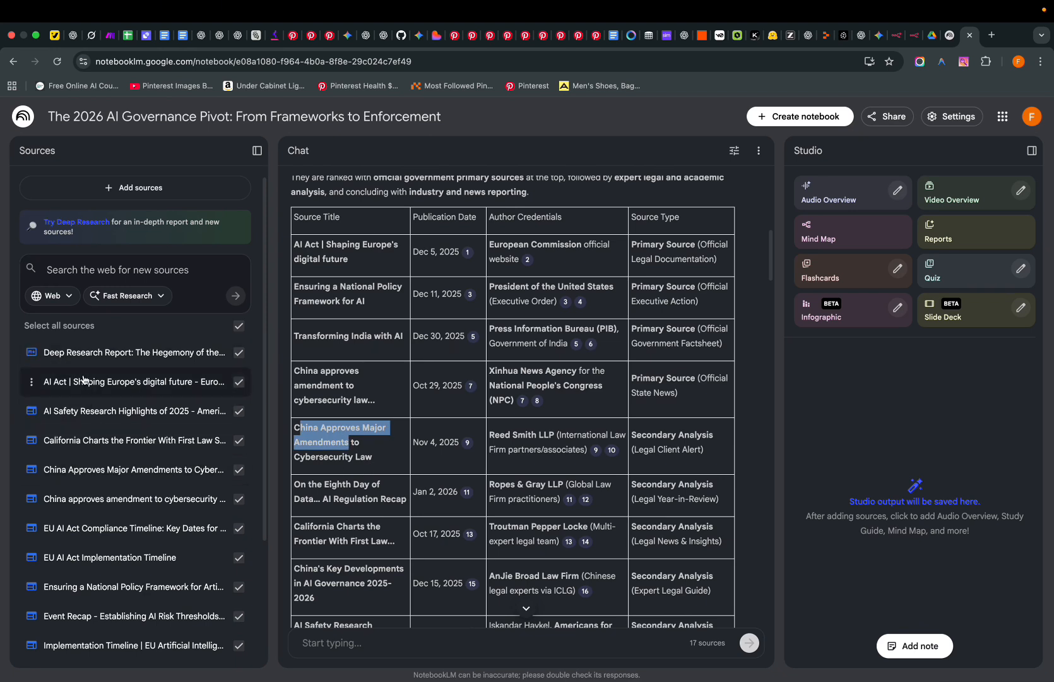
scroll(172, 496, down, 1)
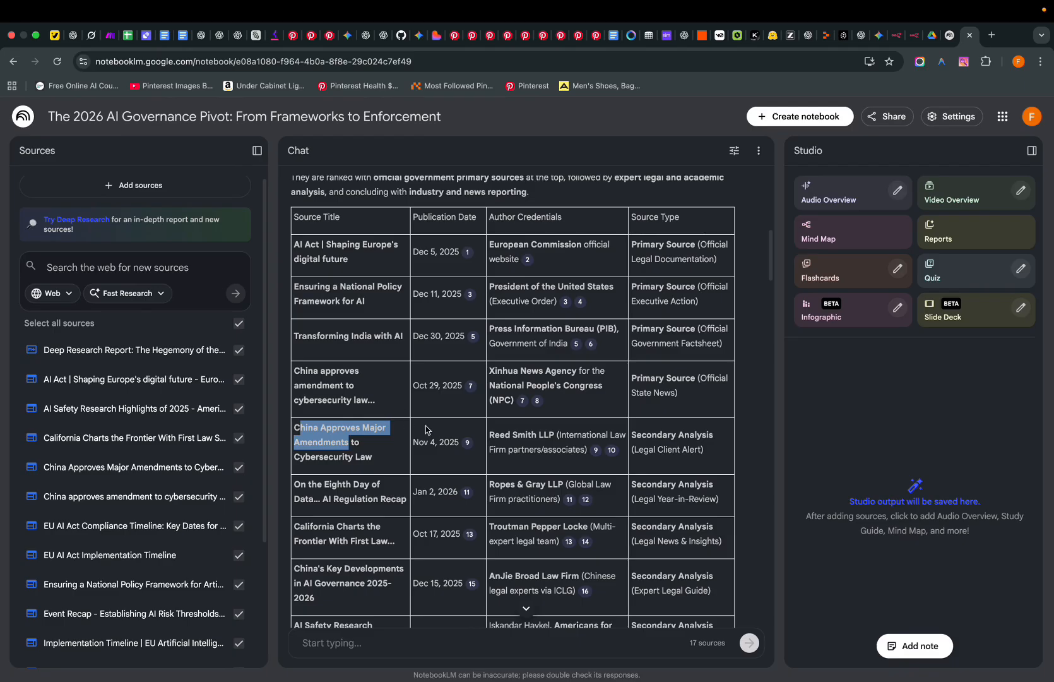
scroll(426, 429, down, 4)
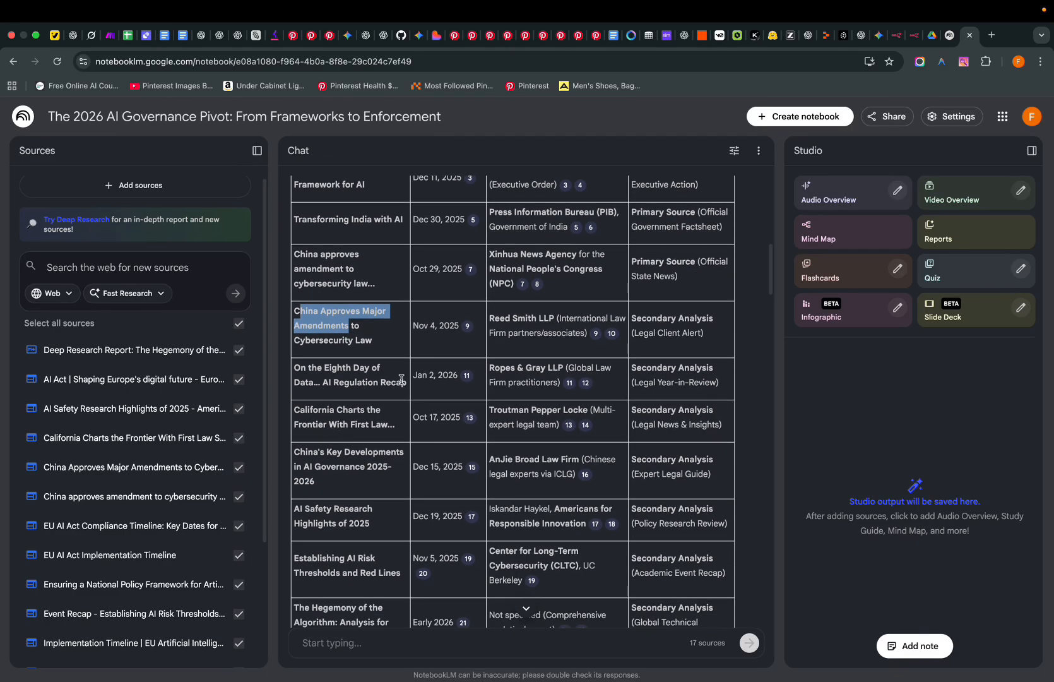
scroll(379, 378, down, 1)
click(338, 360)
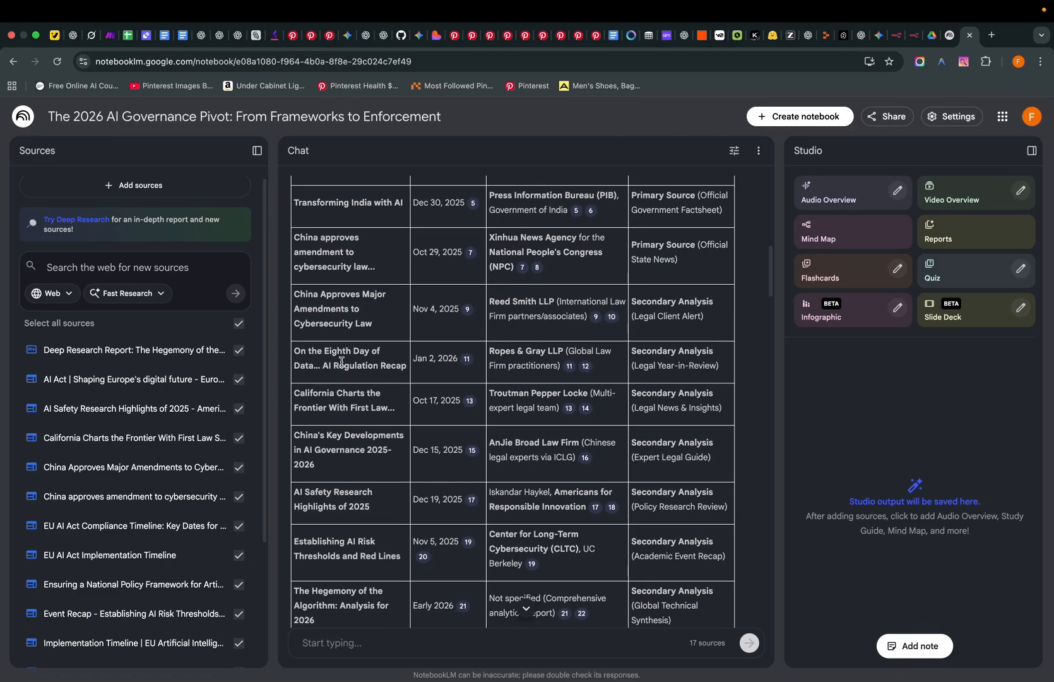
Read the table's secondary-analysis rows, checking dates and author credentials, down to the closing analogy on source types
scroll(431, 377, up, 1)
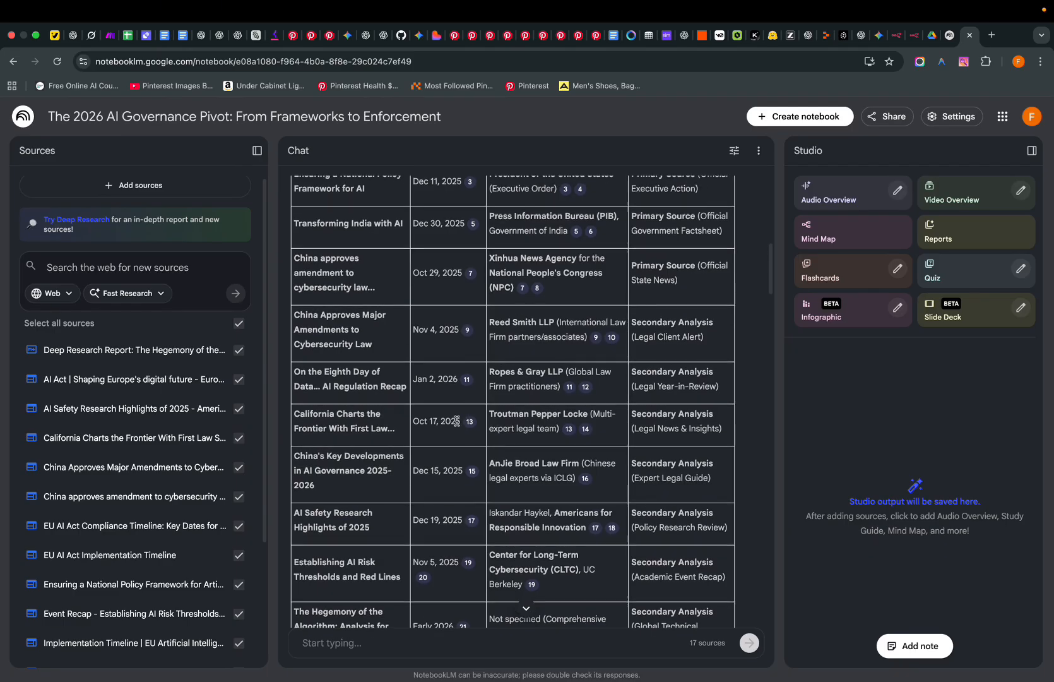
scroll(435, 419, up, 1)
scroll(442, 436, down, 1)
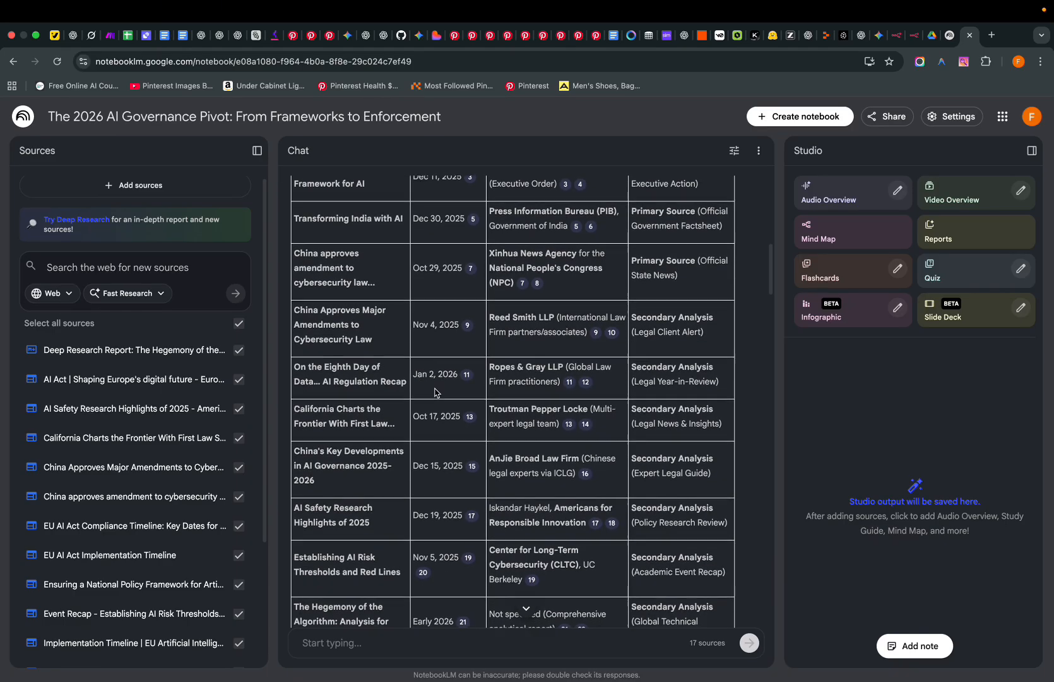
scroll(441, 353, down, 1)
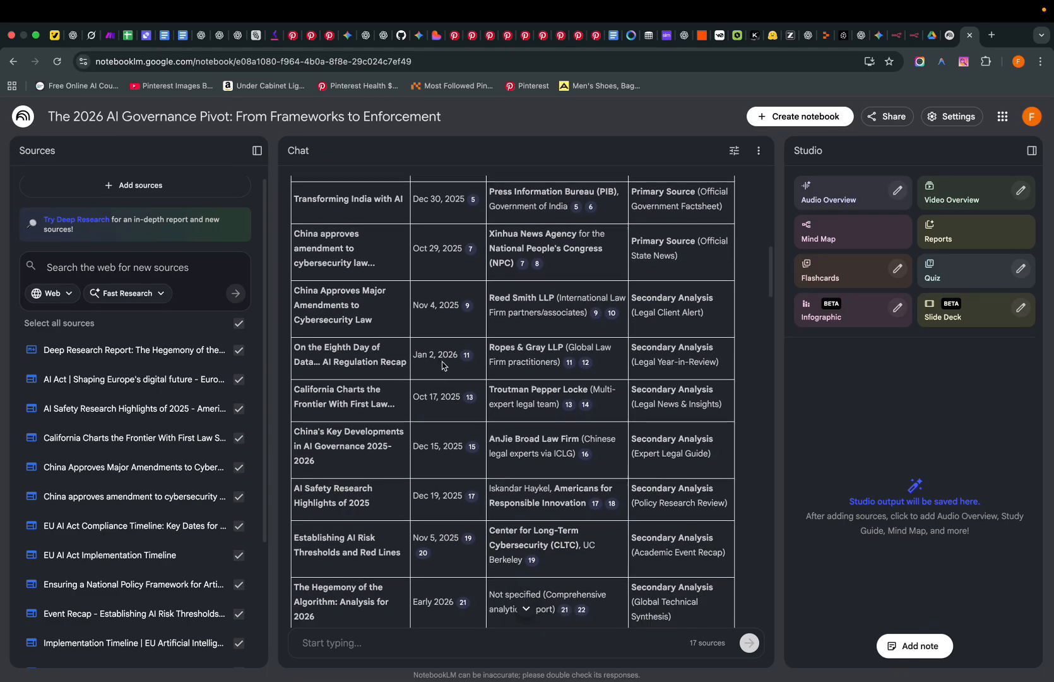
scroll(446, 459, down, 8)
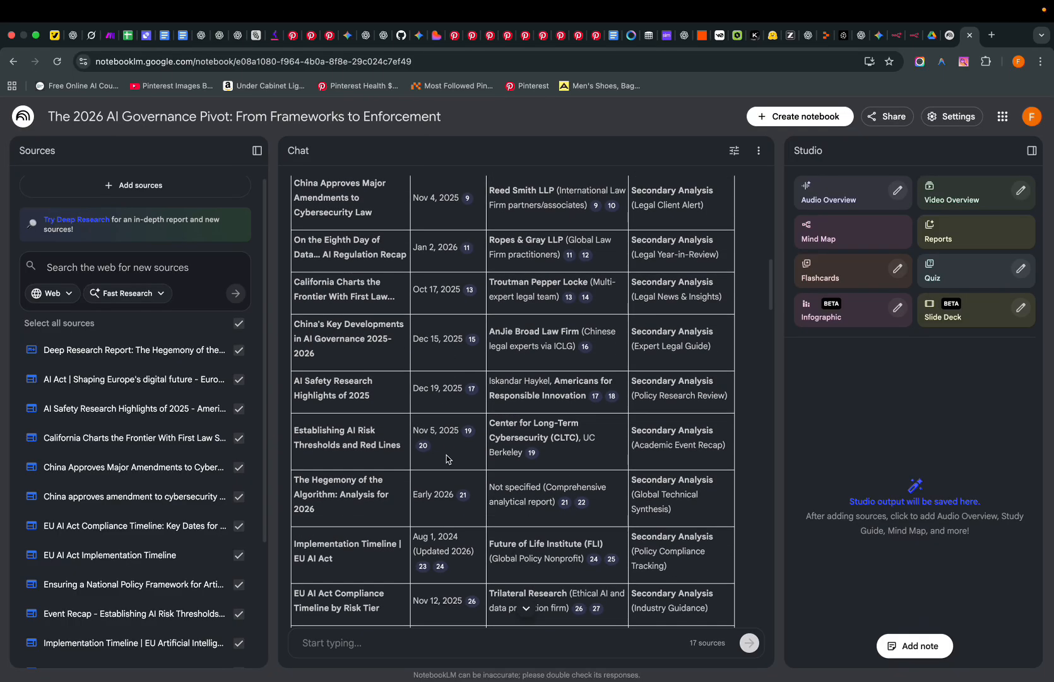
scroll(446, 473, down, 1)
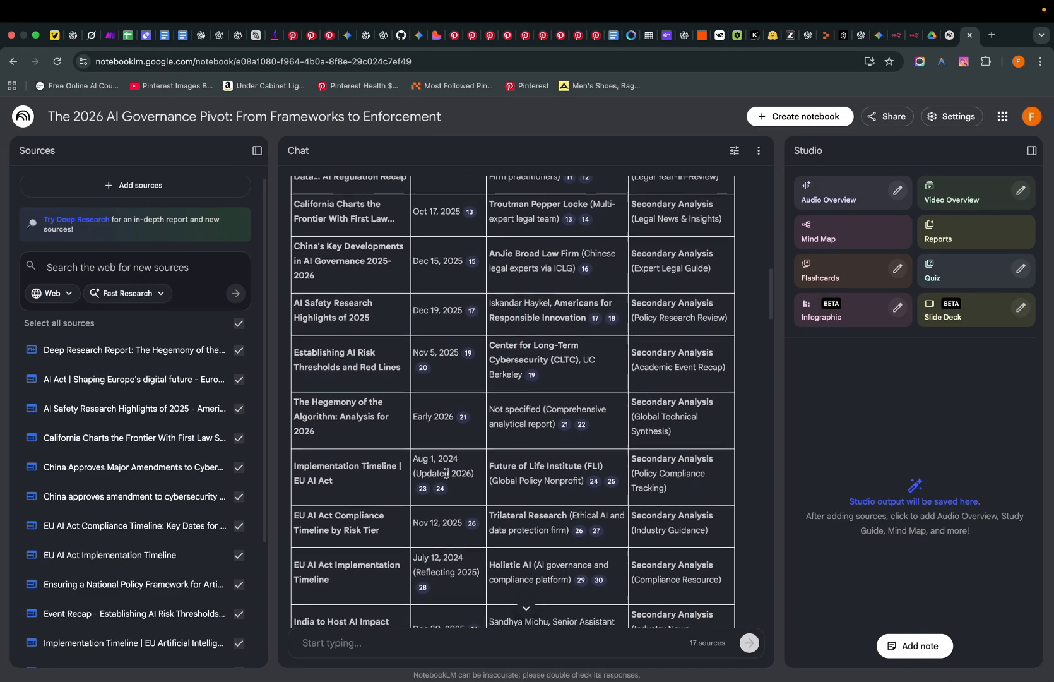
scroll(452, 476, down, 2)
scroll(452, 476, down, 6)
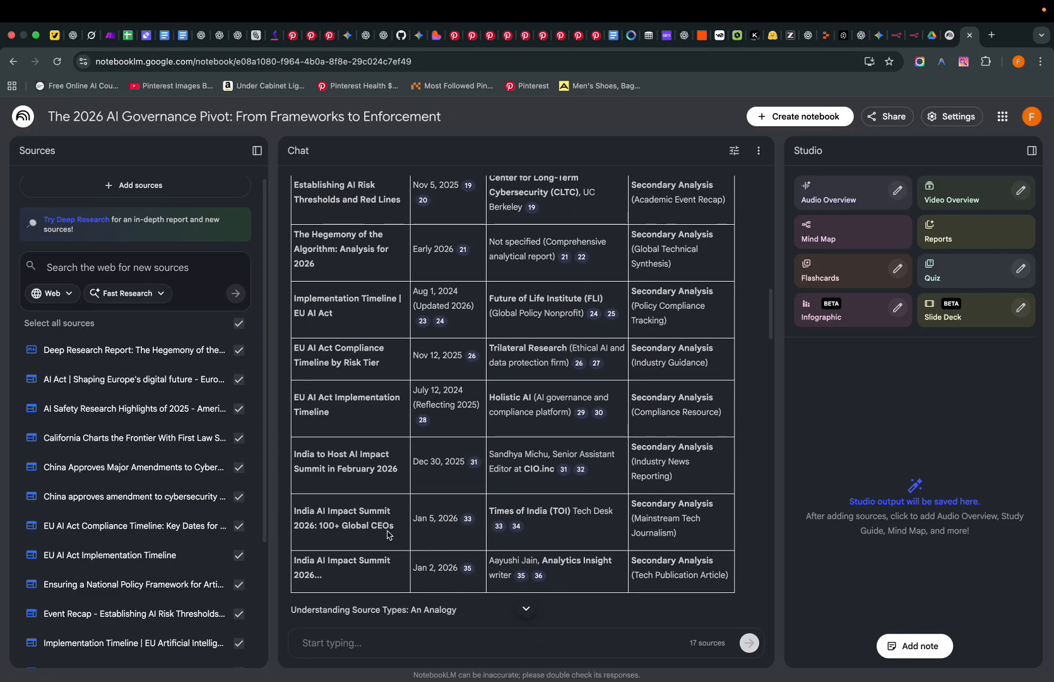
scroll(535, 501, down, 3)
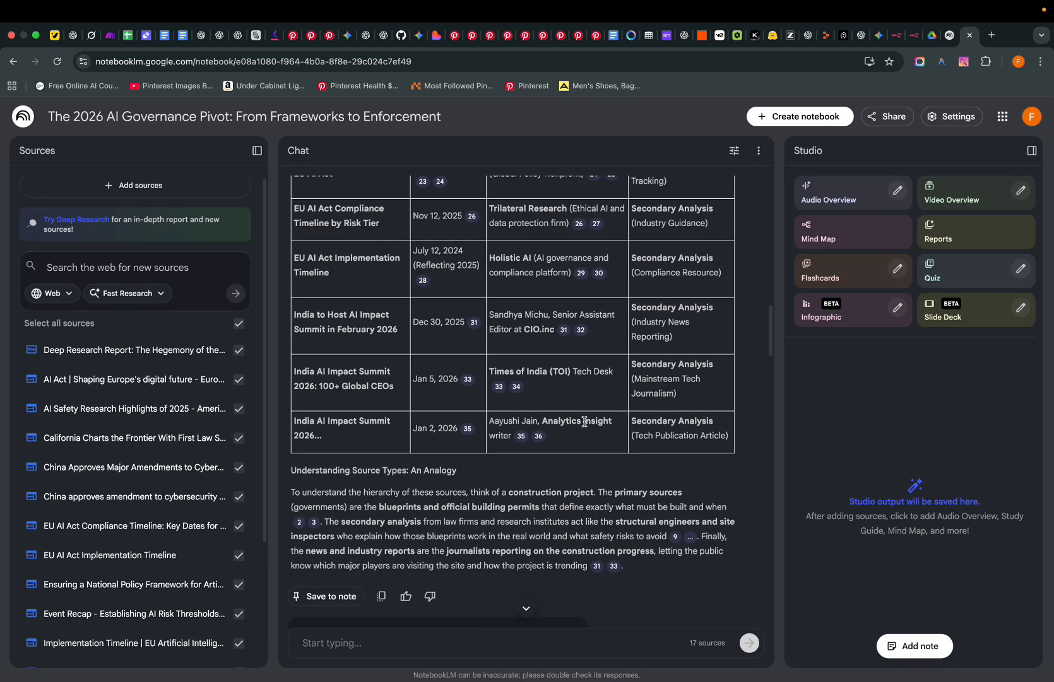
Generate an Audio Overview of all sources with the default settings
mouse_move(540, 680)
click(824, 200)
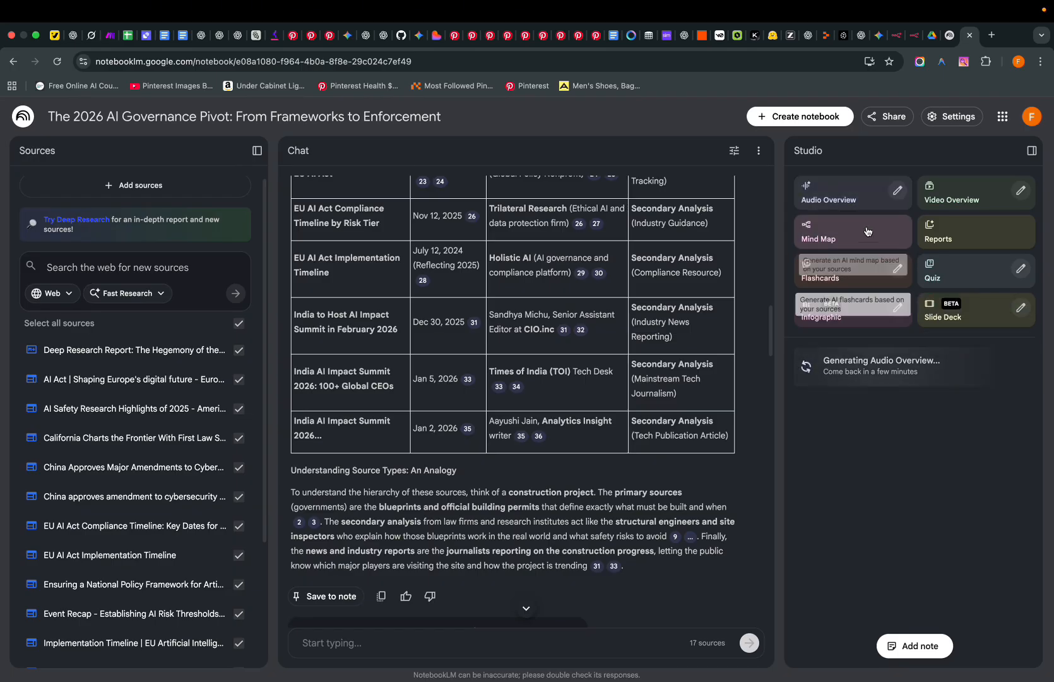
Set up a customized Audio Overview in the Deep Dive format, in English, with Short length
click(897, 190)
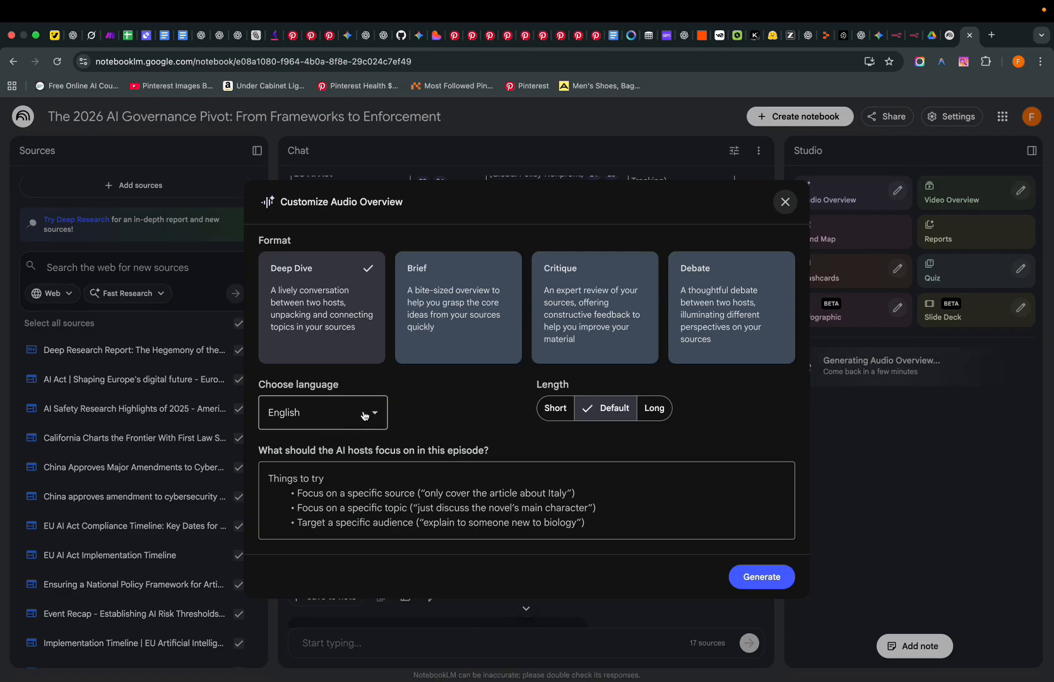
click(366, 415)
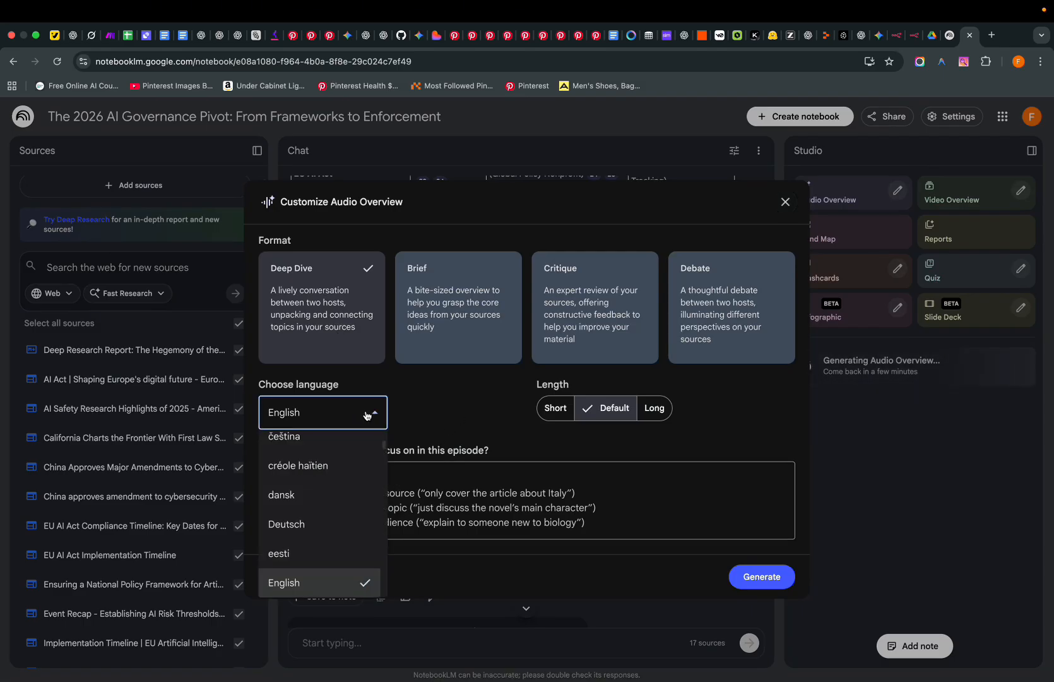
click(478, 532)
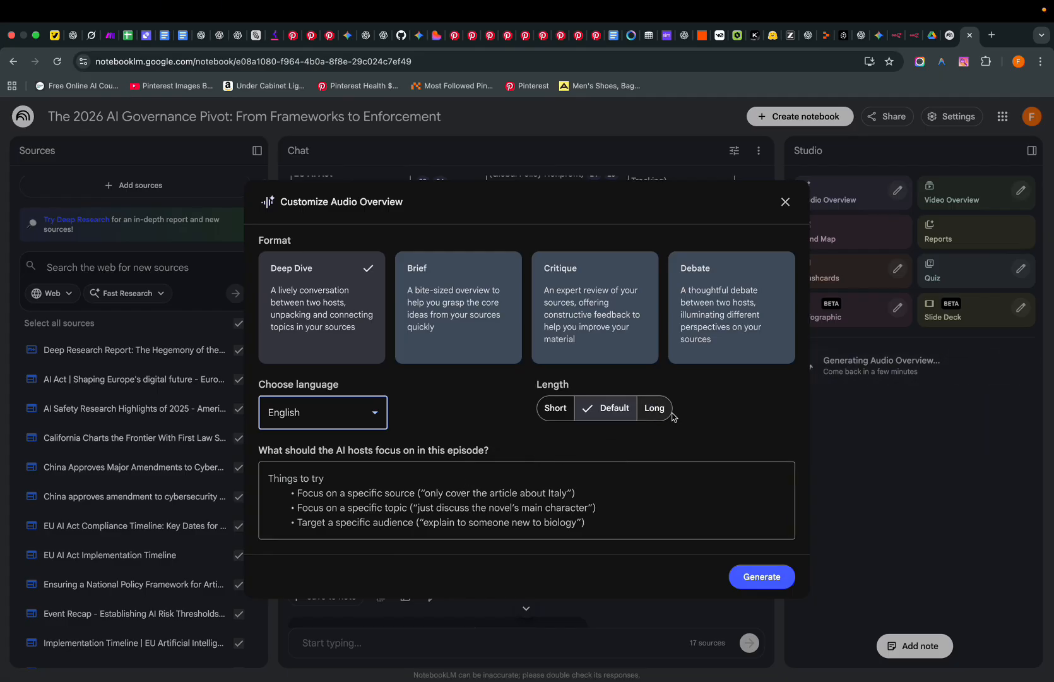
click(559, 409)
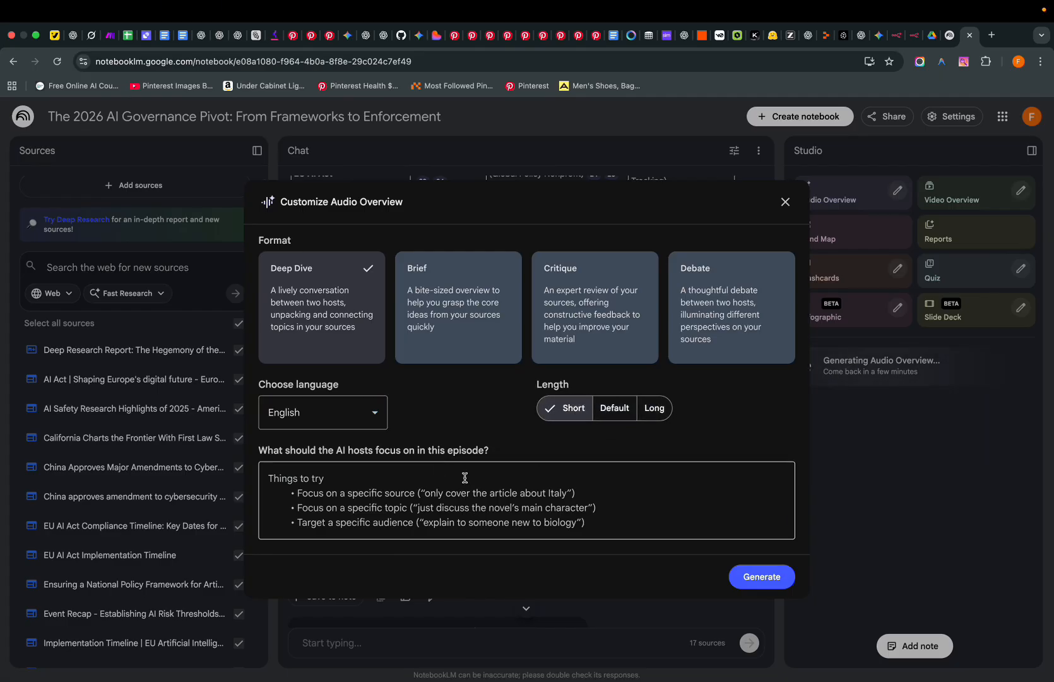
Generate an overview focused exclusively on AI safety researchers' main disagreements over alignment approaches, explaining each perspective clearly, under 15 minutes, in accessible language avoiding ambiguity and slop
click(380, 491)
text(Focus exclusively on the main disagreements between AI safety researchers regarding alignment approaches. Explain each perspective clearly and keep the discussion under 15 minutes. Use accessible language, avoiding ambiguity and slop.)
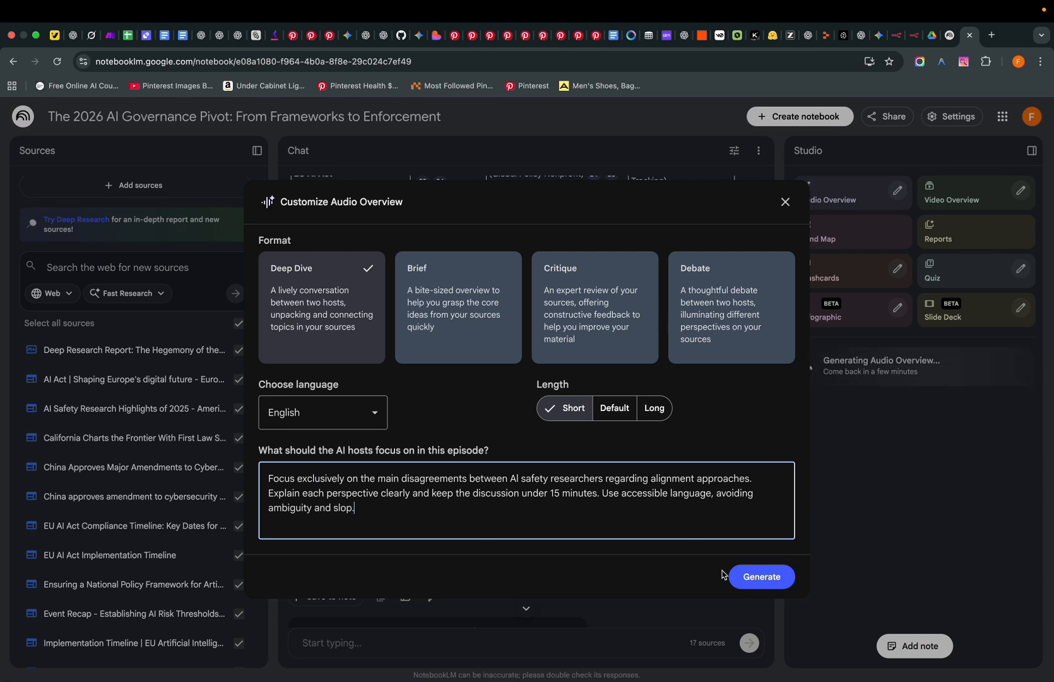
click(763, 577)
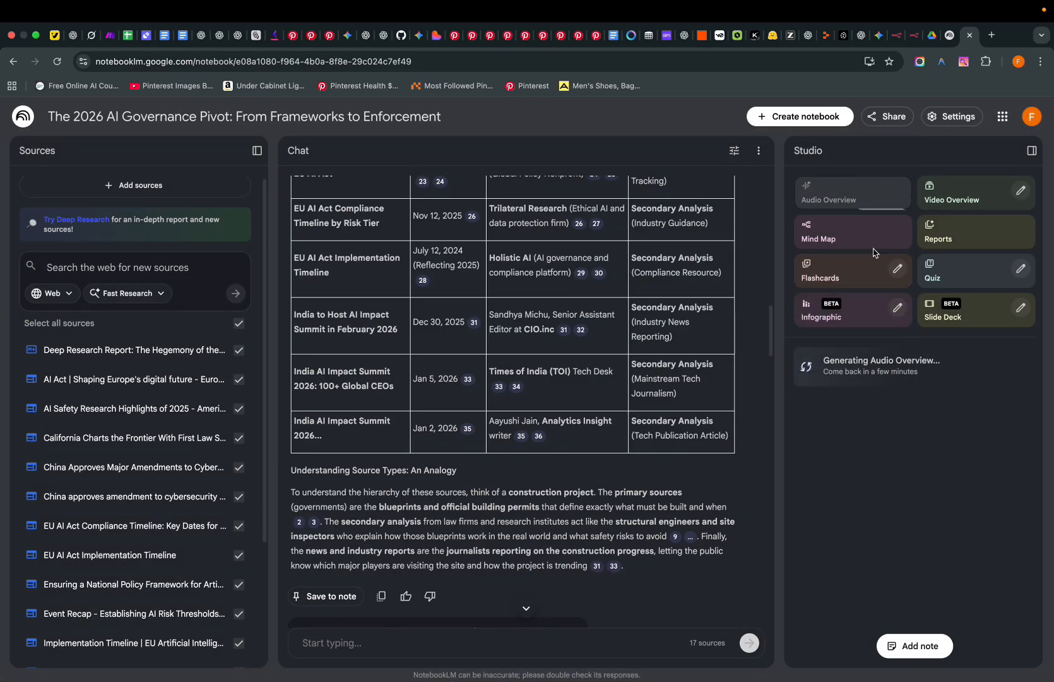
Play the generated Deep Dive audio overview on AI safety and raise the playback volume
mouse_move(556, 679)
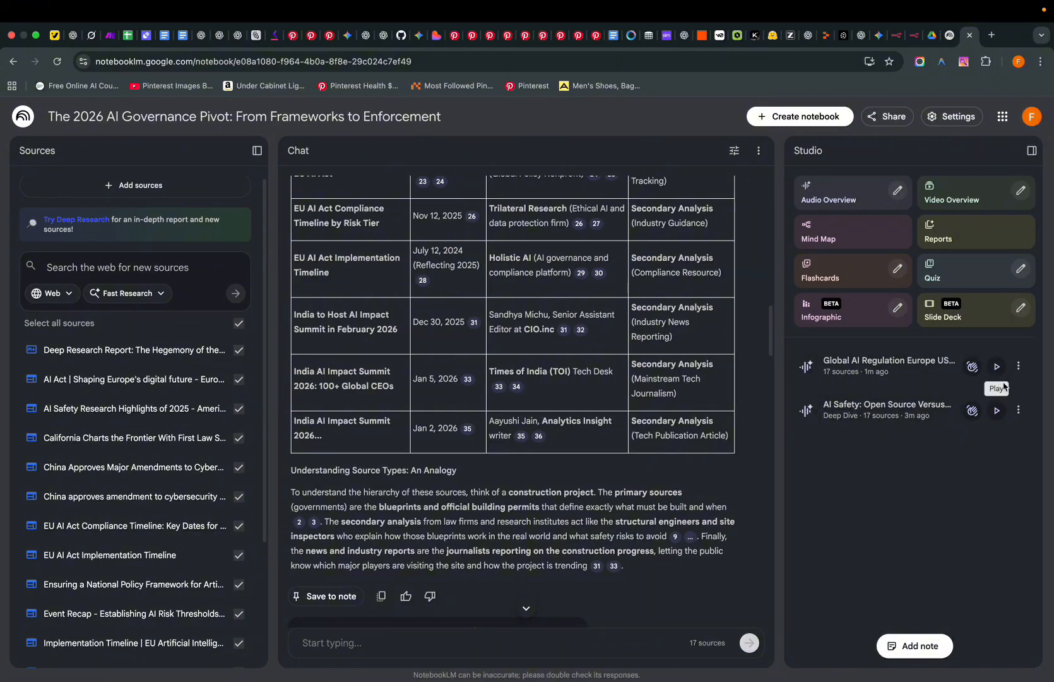
click(996, 411)
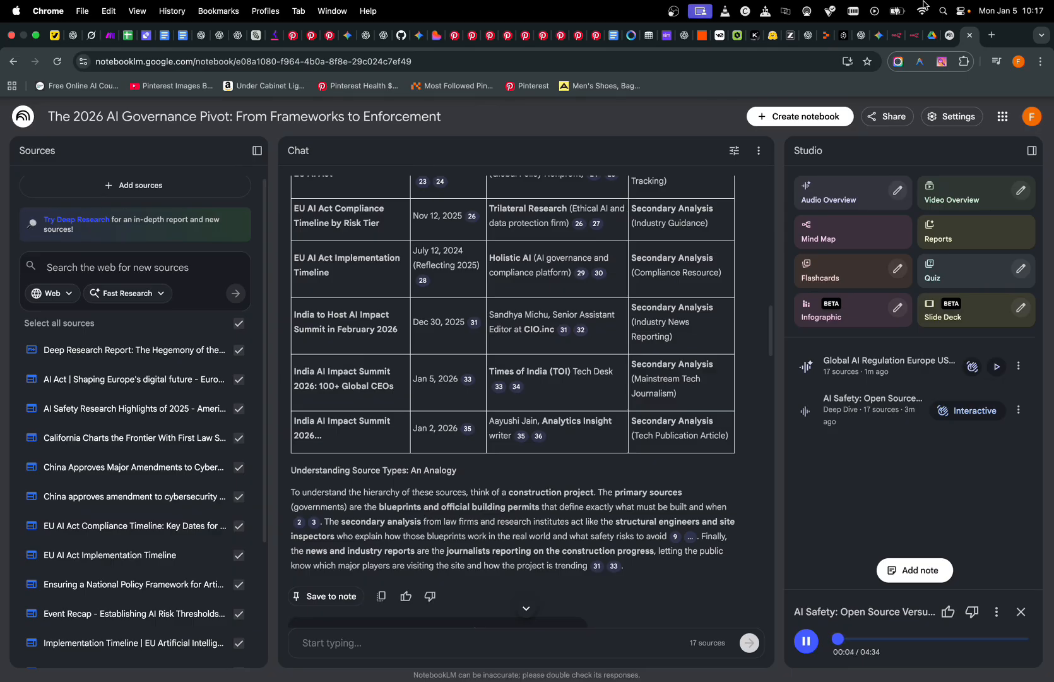
key(XF86AudioRaiseVolume)
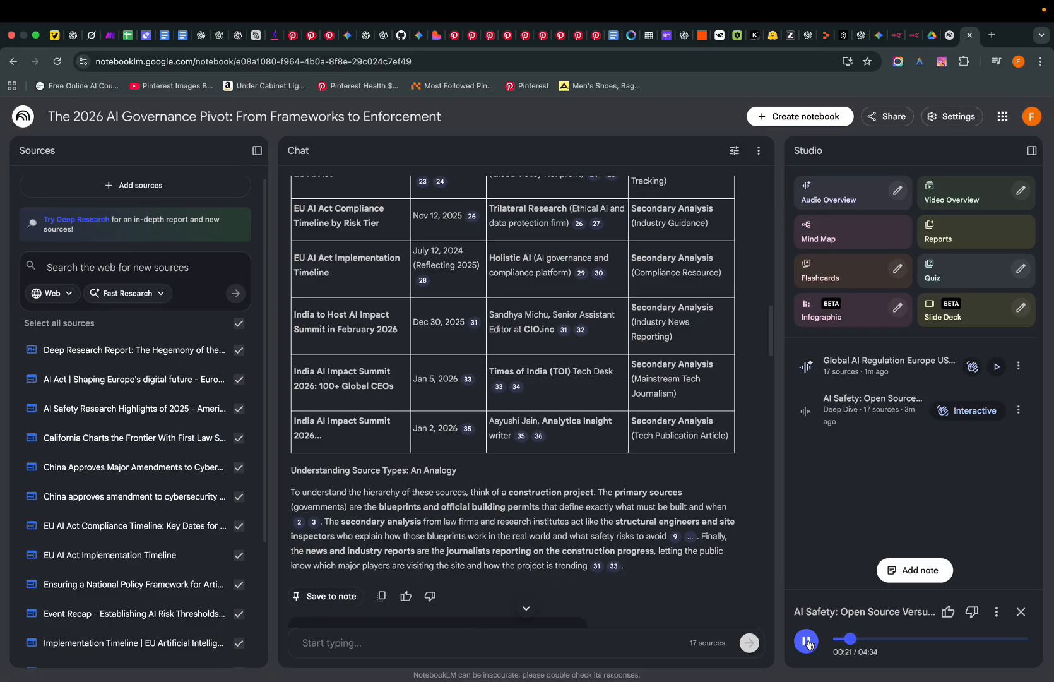
Pause the AI safety audio overview
click(807, 641)
click(1020, 190)
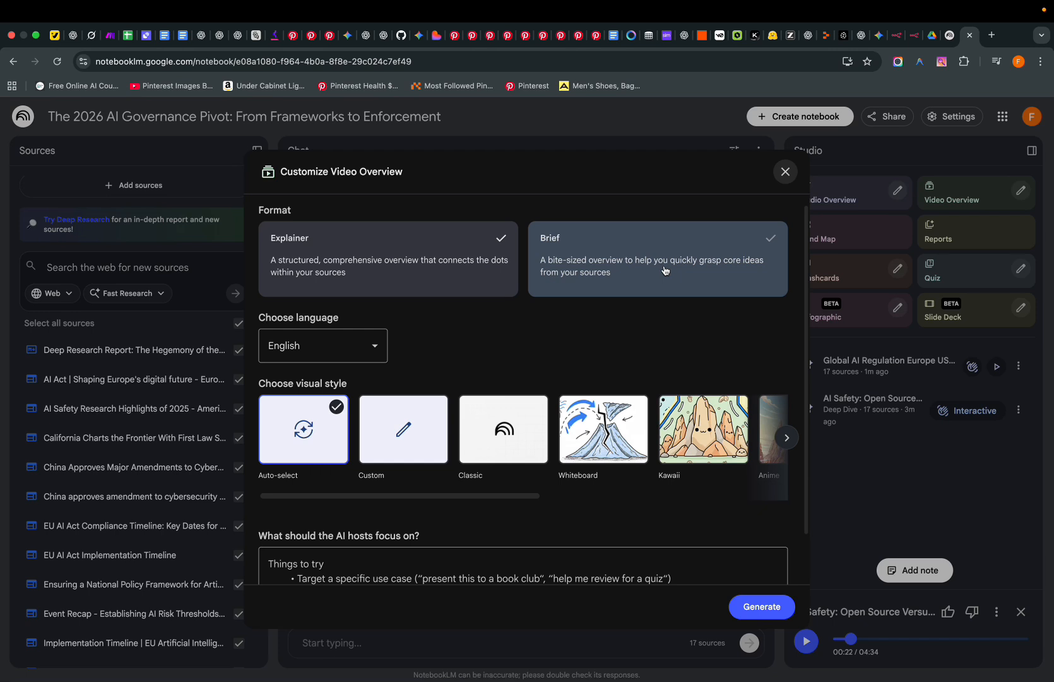
scroll(407, 451, down, 2)
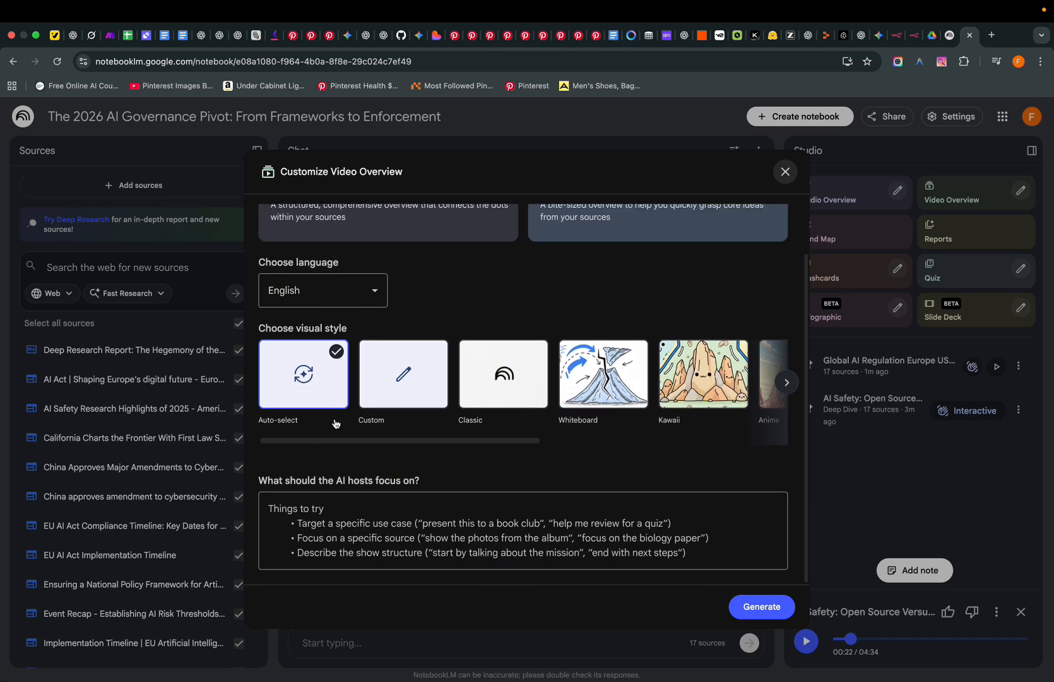
click(326, 524)
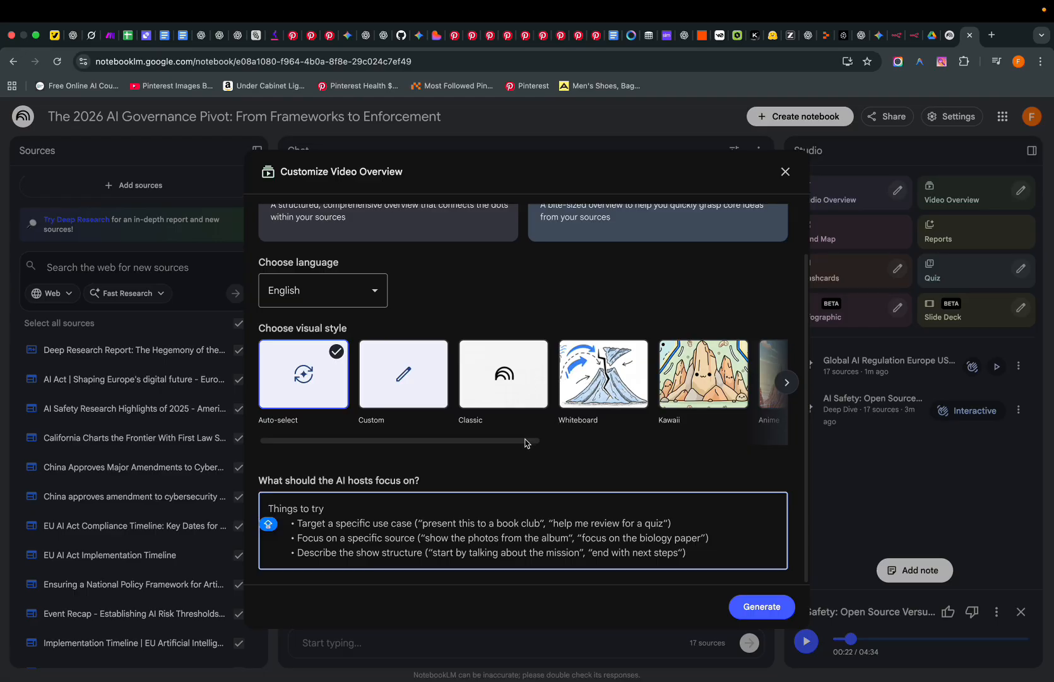
drag(525, 443, 557, 442)
click(478, 395)
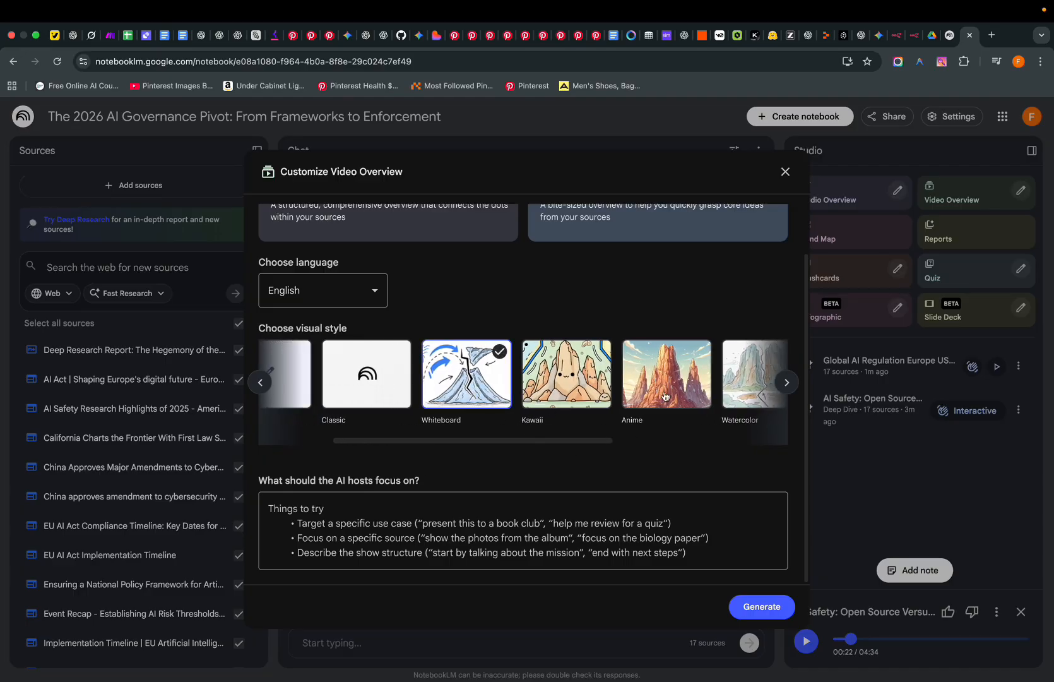
click(401, 506)
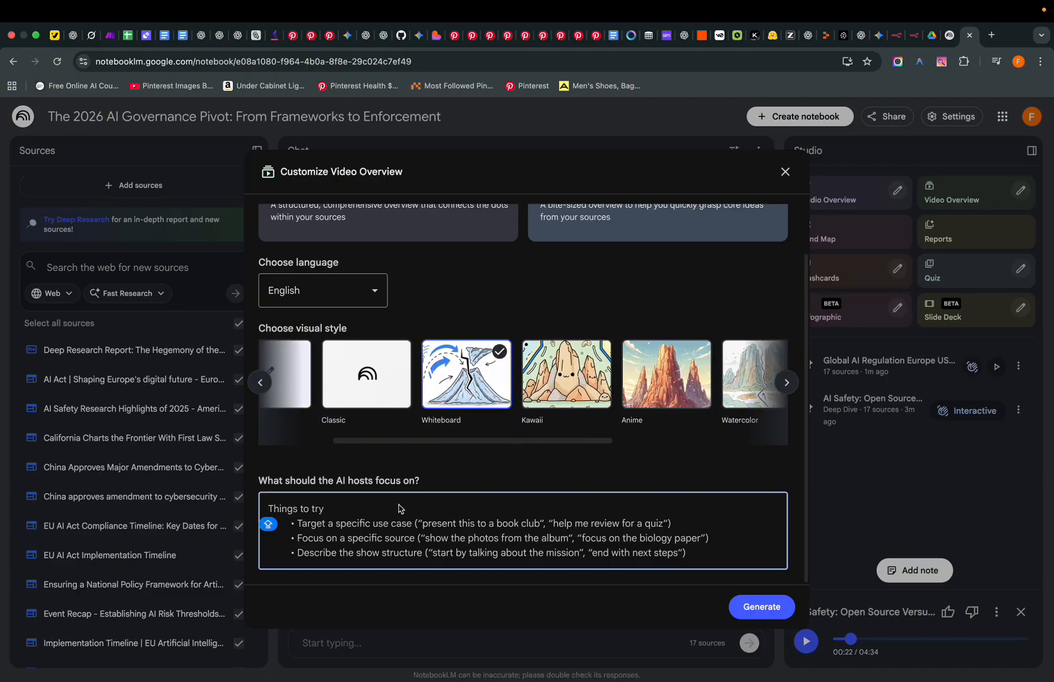
text(yOU)
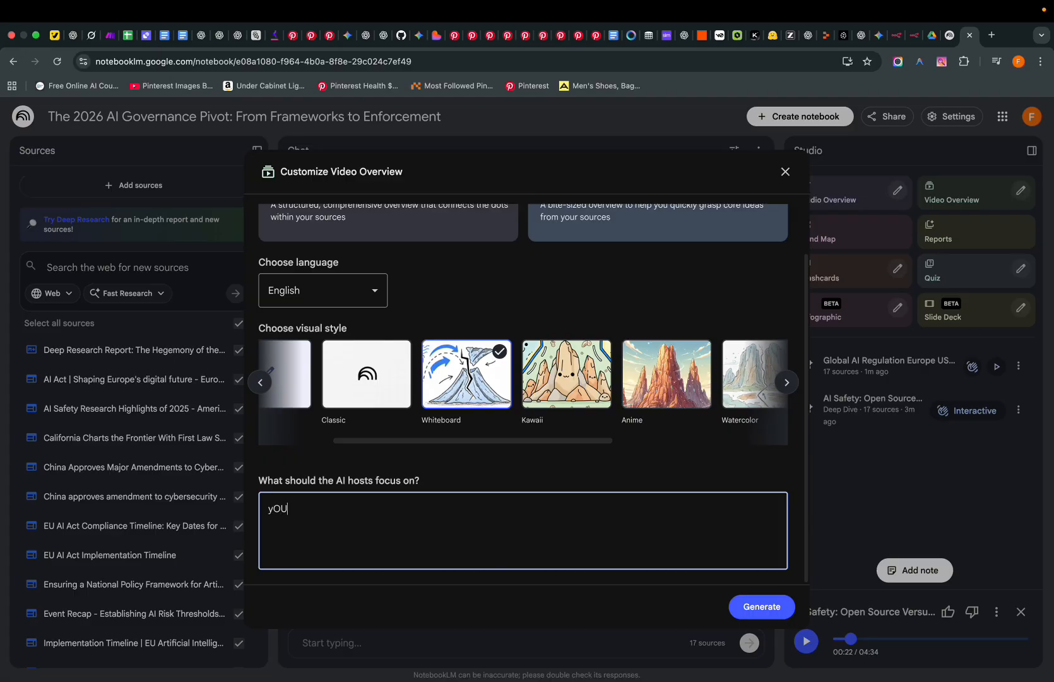
text(O)
key(BackSpace)
key(BackSpace)
text(You're an AI Safety and r)
text(egulation specialist)
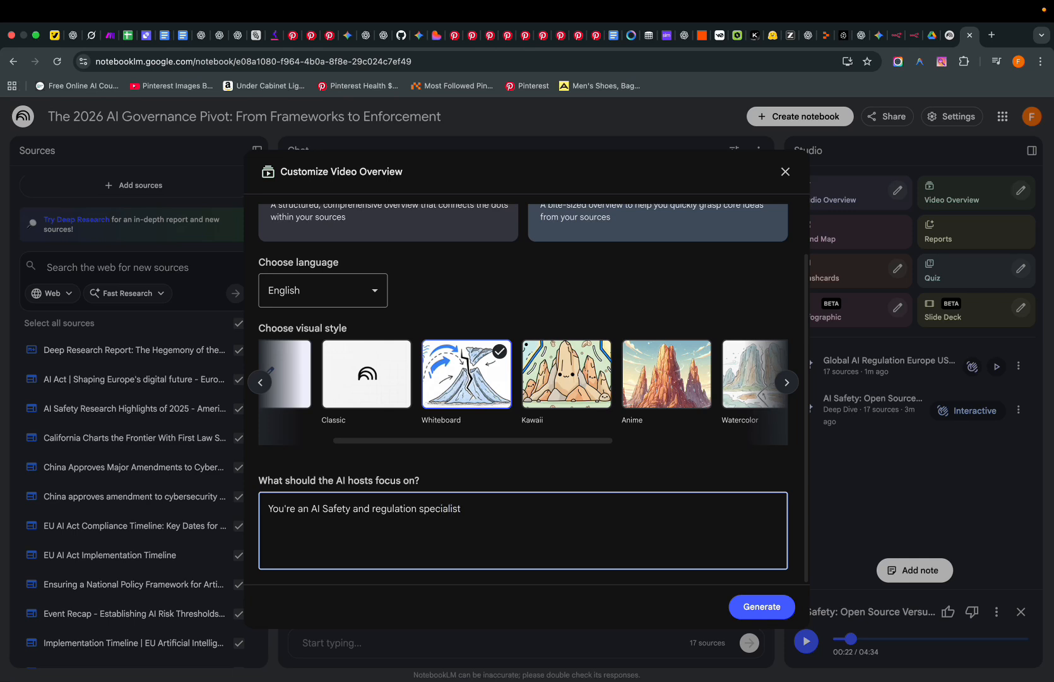
scroll(638, 431, up, 2)
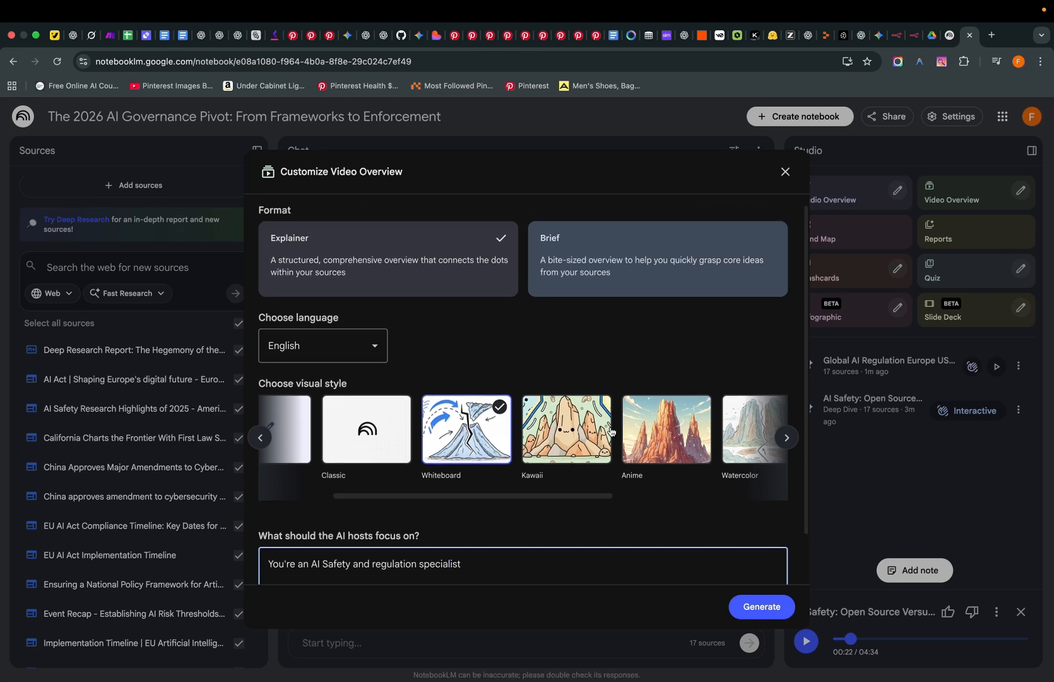
click(361, 357)
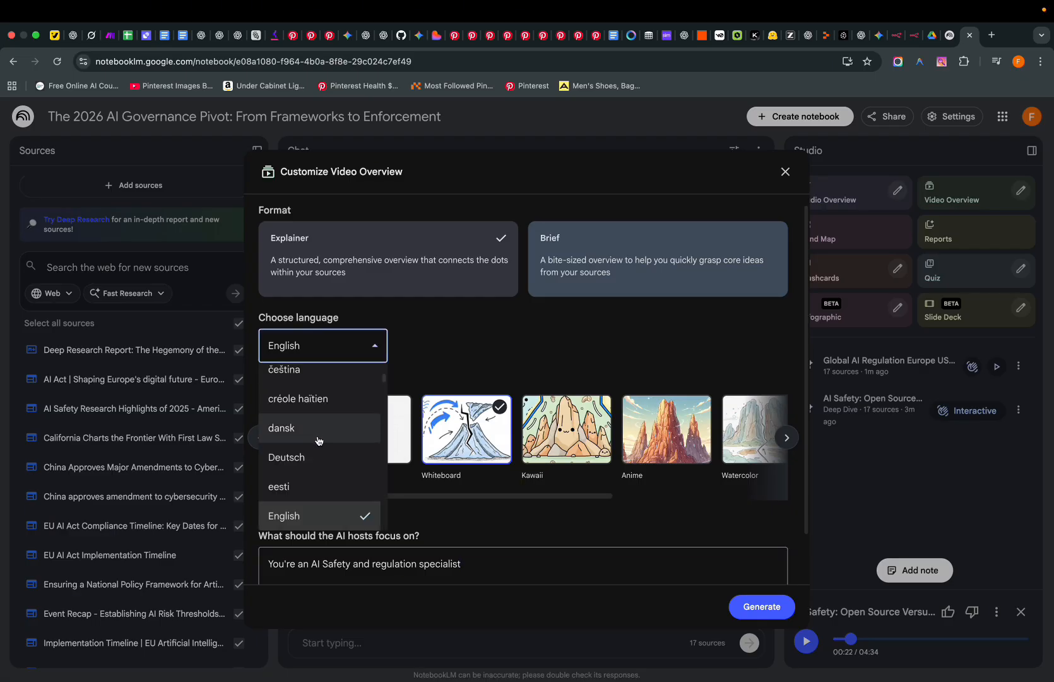
scroll(351, 436, up, 3)
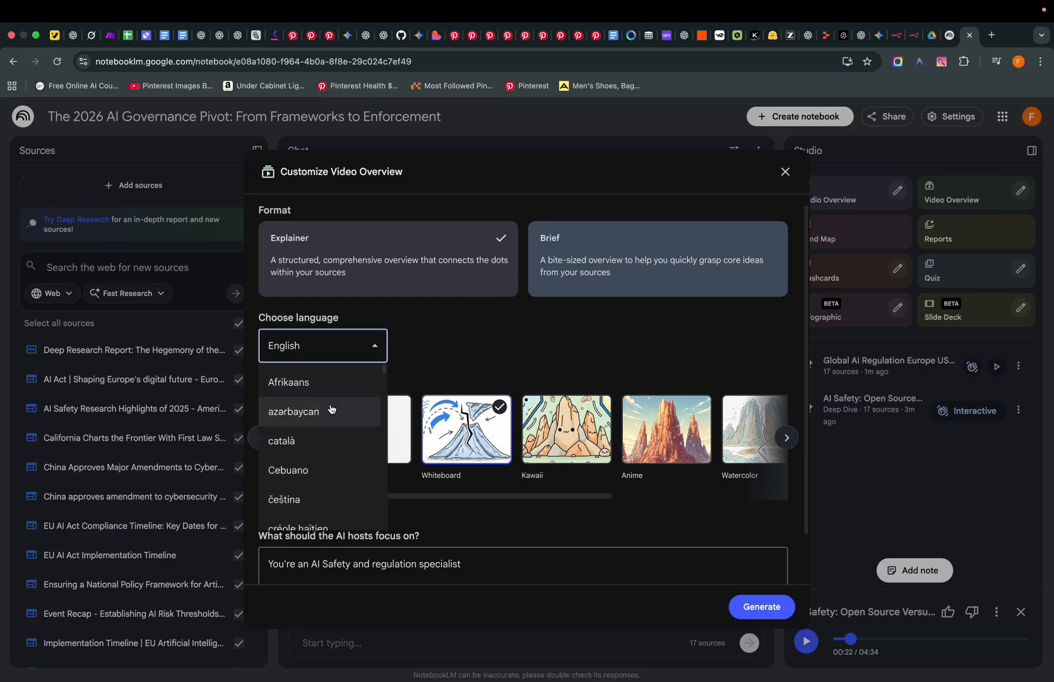
click(455, 348)
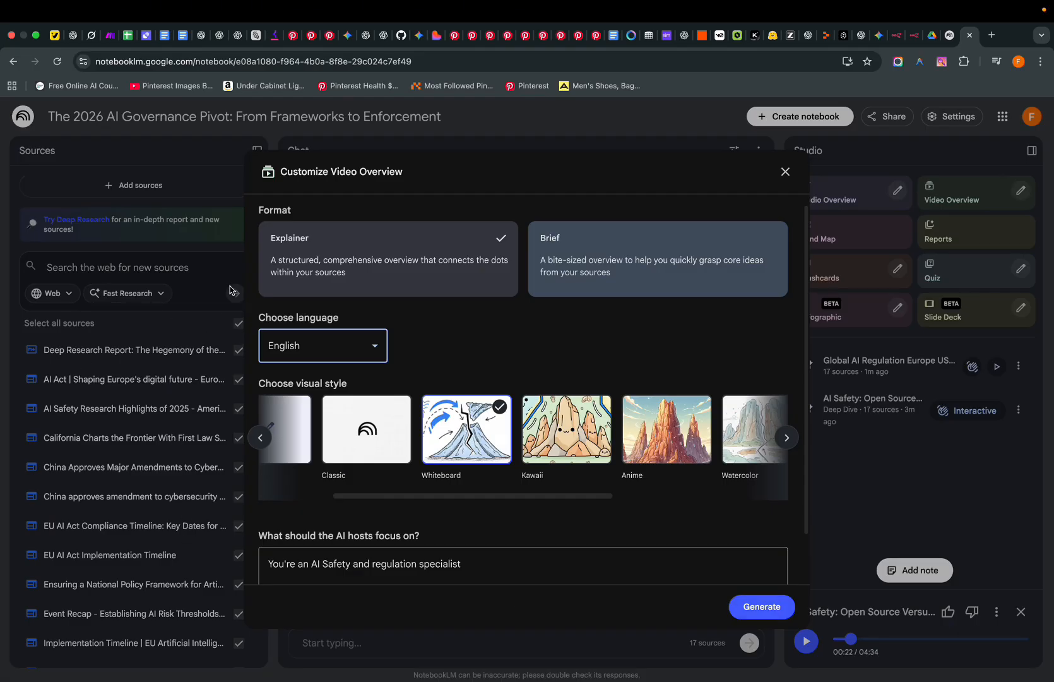
Limit the selected sources to the Deep Research report, California frontier law, both China amendments, EU AI Act Compliance Timeline, and two India AI Impact Summit 2026 articles
click(235, 326)
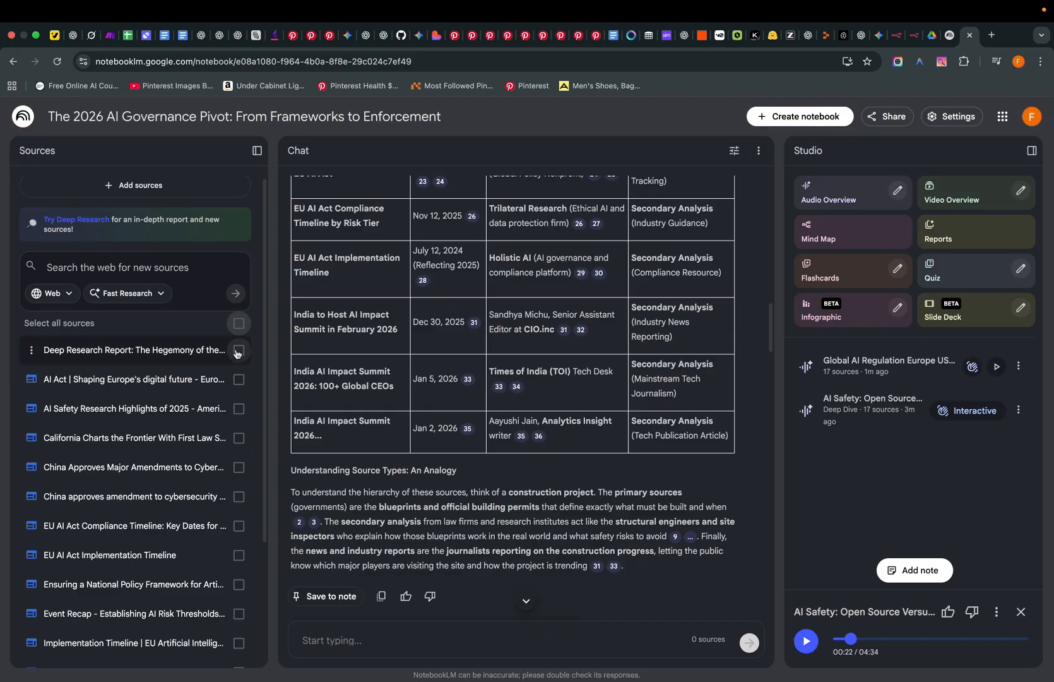
scroll(491, 324, up, 5)
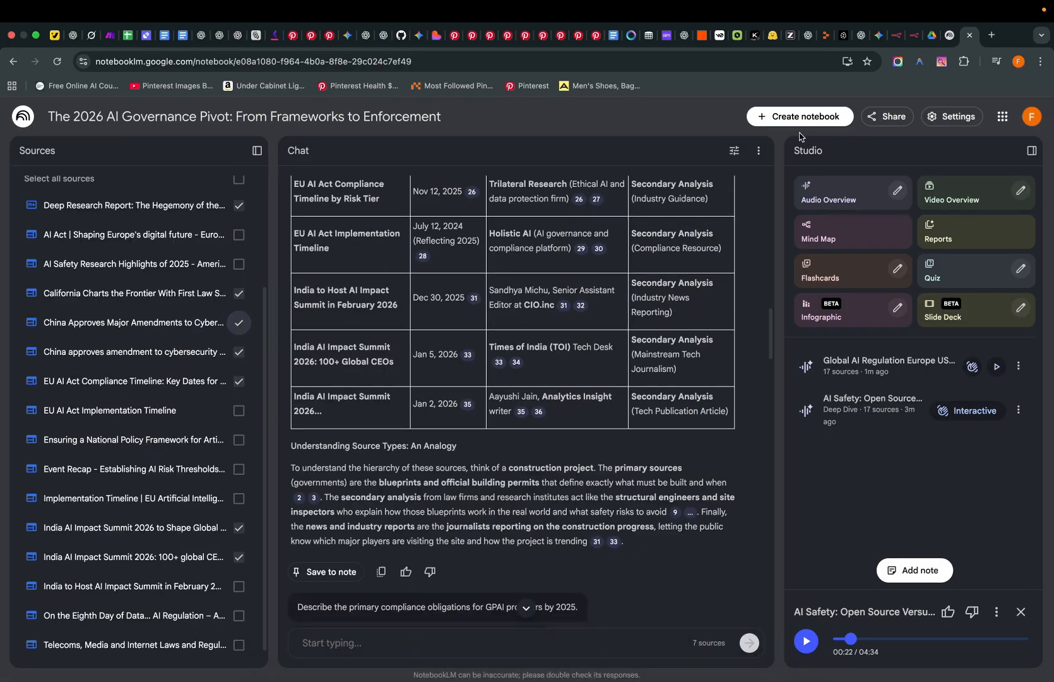
Generate an English Explainer Video Overview with the Auto-select visual style and the focus prompt "You are an AI safety and regulation specialist"
click(1021, 190)
scroll(379, 441, down, 2)
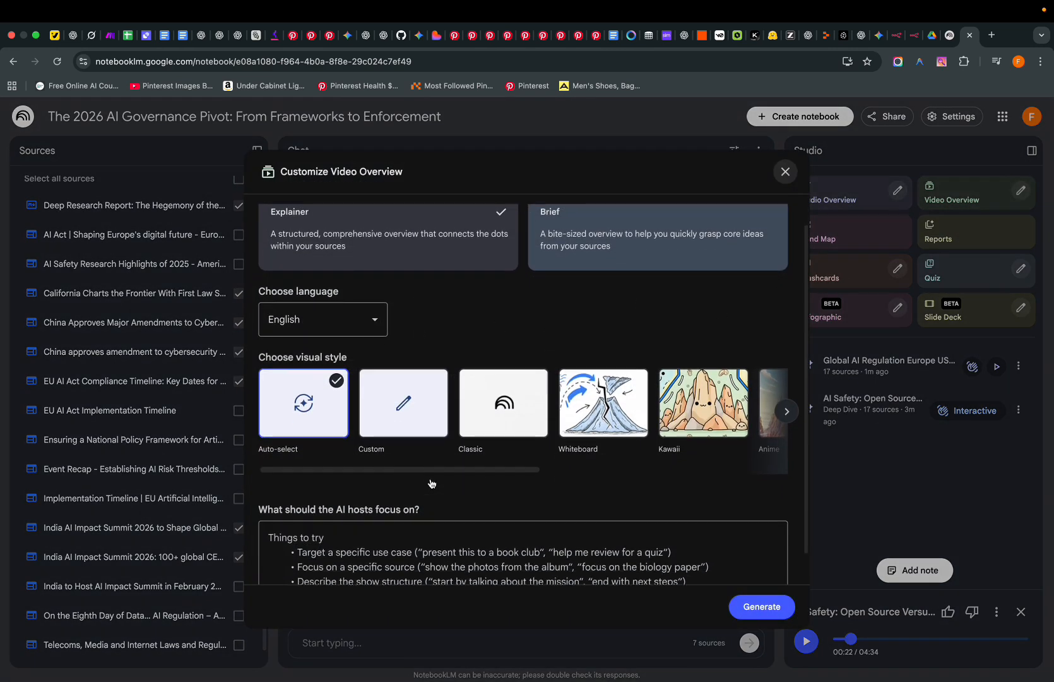
click(362, 519)
text(Y)
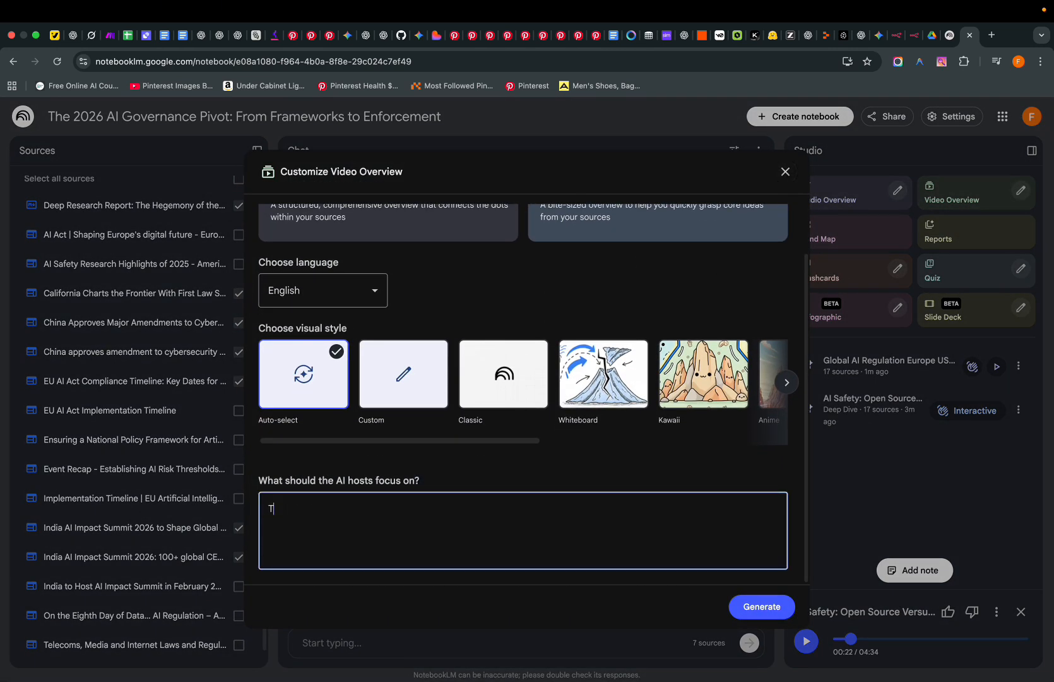
key(BackSpace)
text(You are an AI safety and regulation speci)
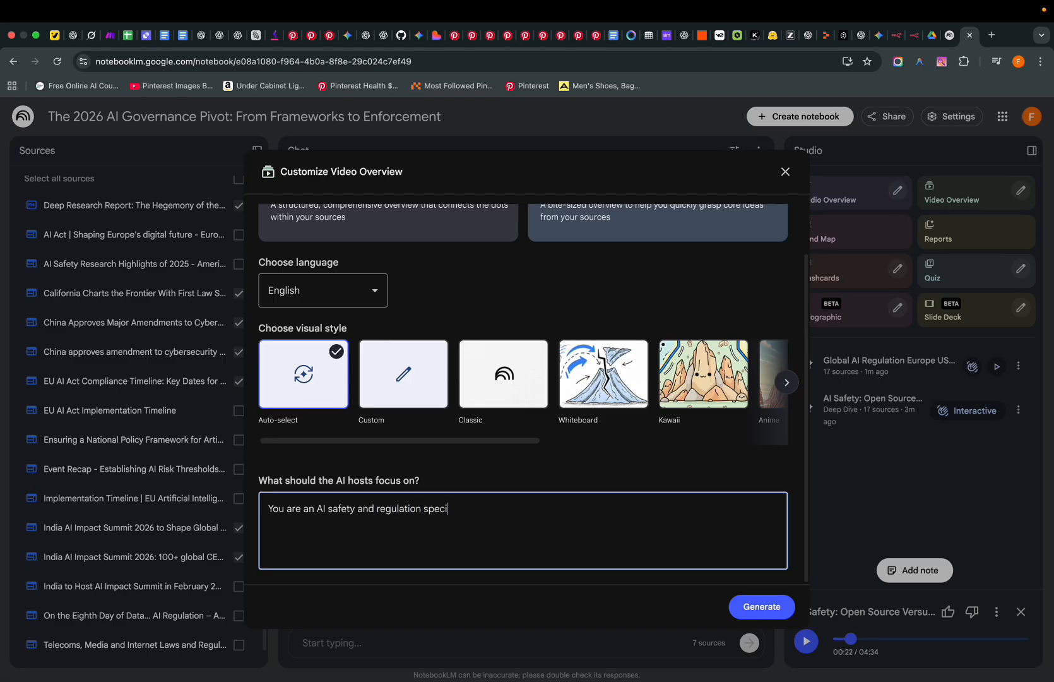
text(\)
mouse_move(560, 680)
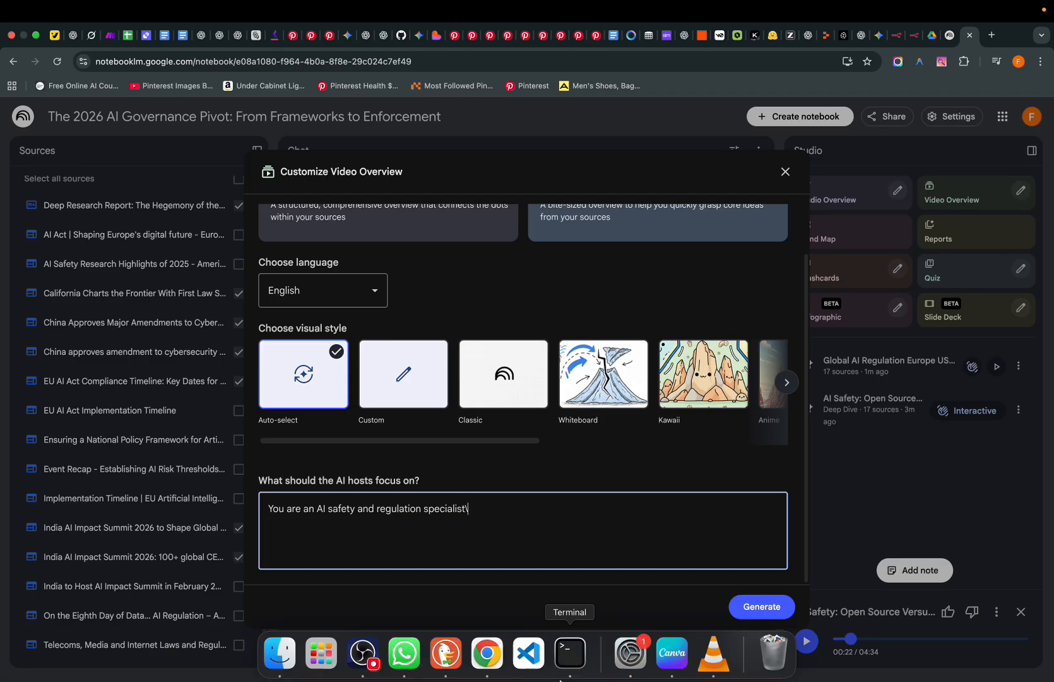
key(BackSpace)
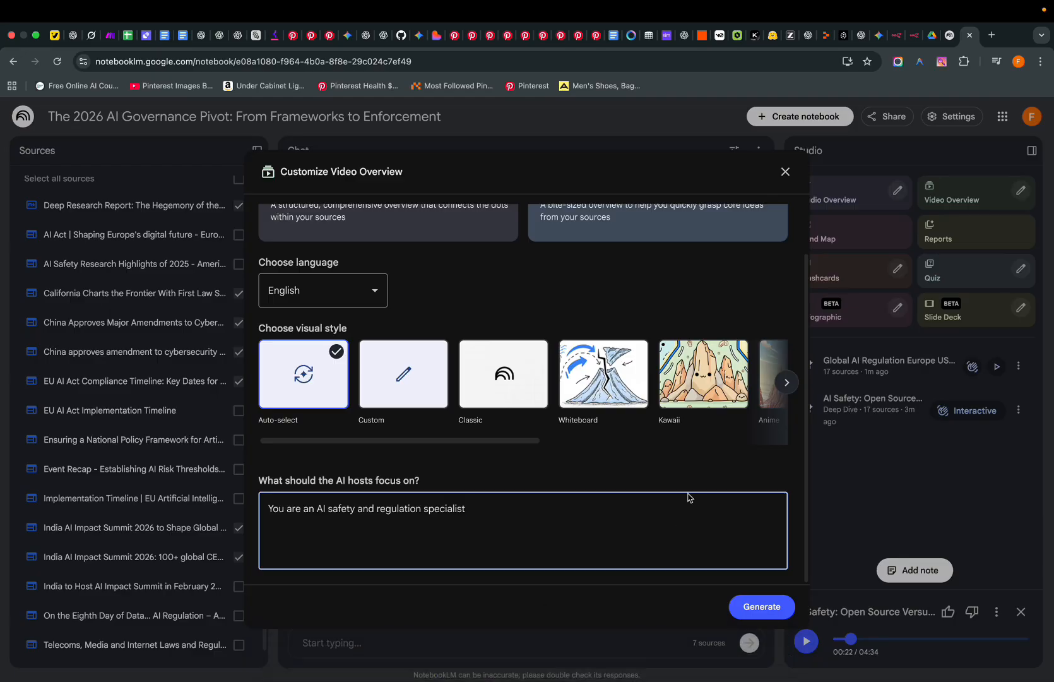
click(766, 616)
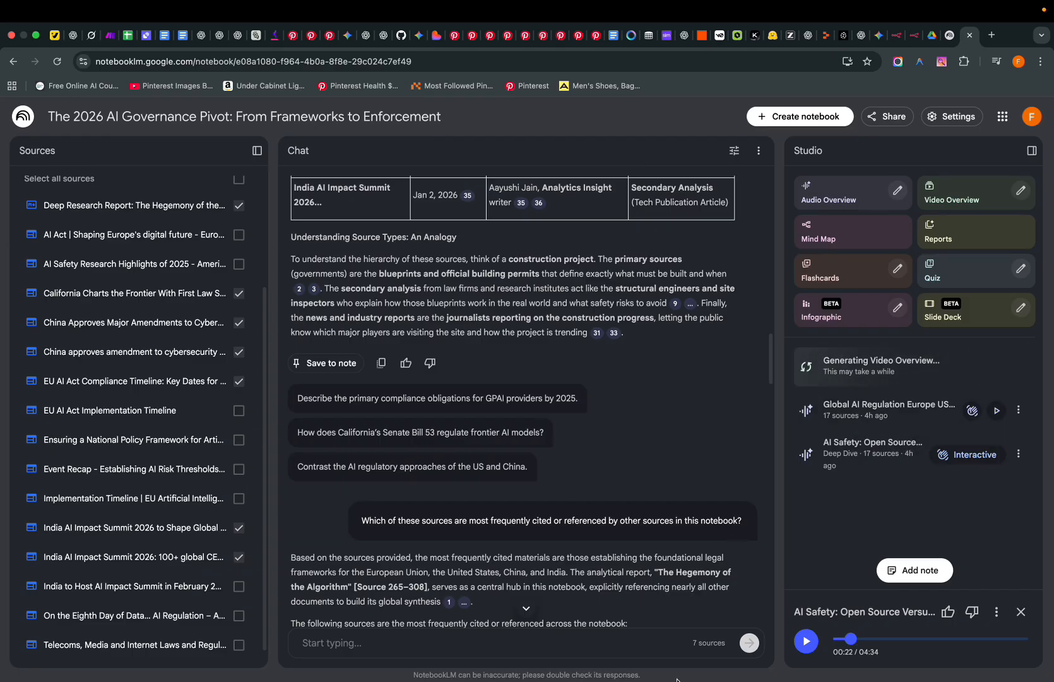
Open the generated Explainer video overview, play its opening seconds and pause it
mouse_move(861, 679)
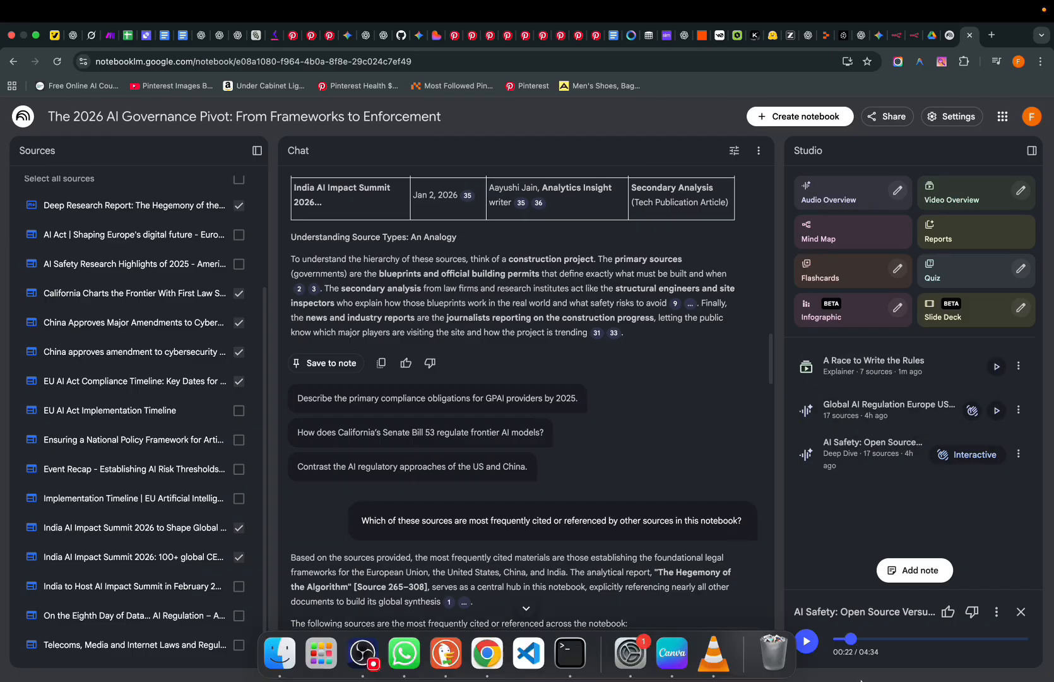
click(995, 369)
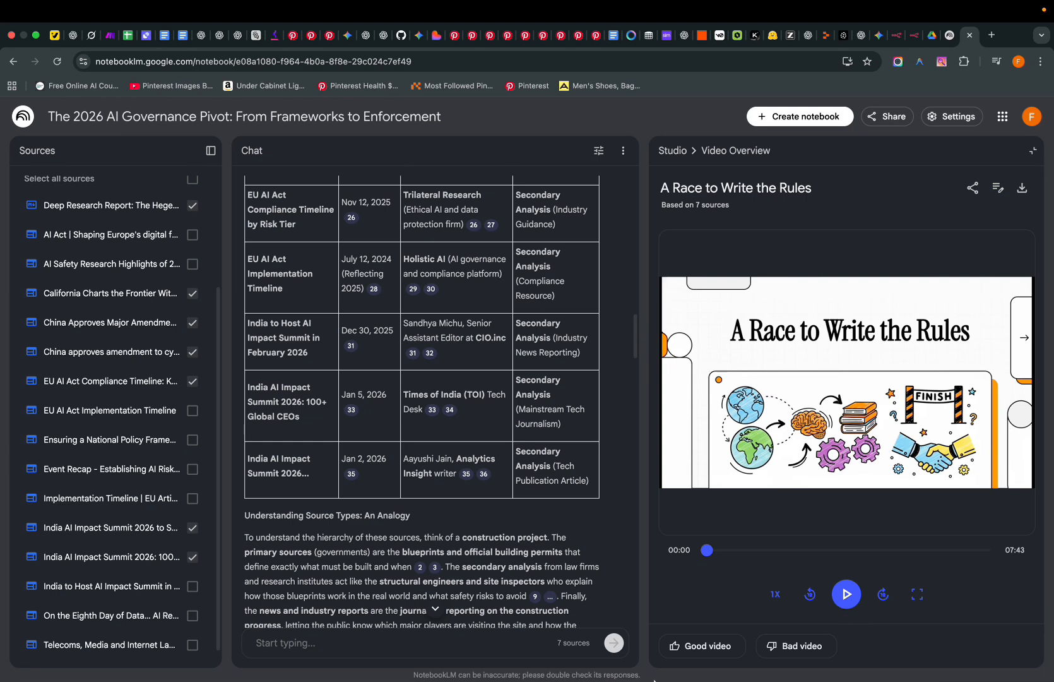
click(846, 593)
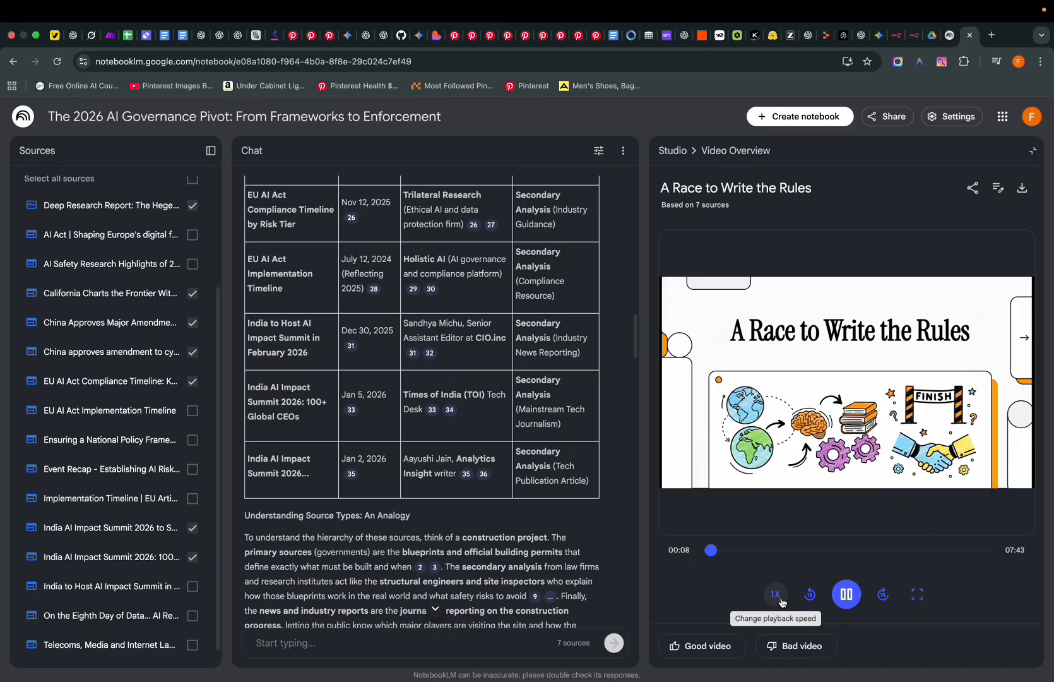
click(847, 594)
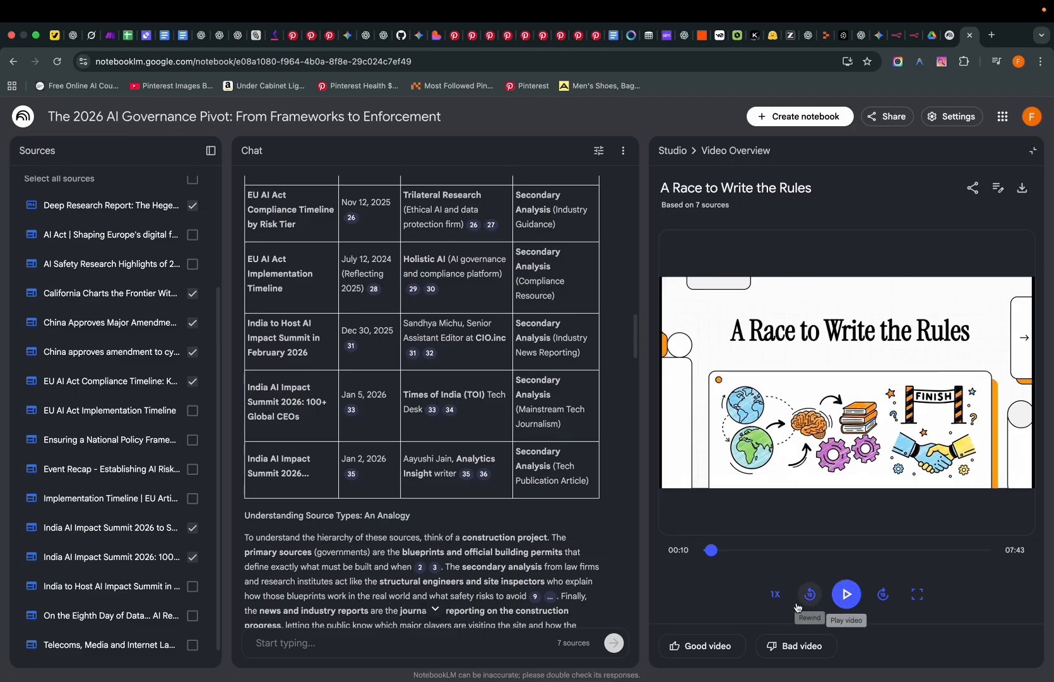
Set the video's playback speed to 1.5 and resume watching it
click(775, 596)
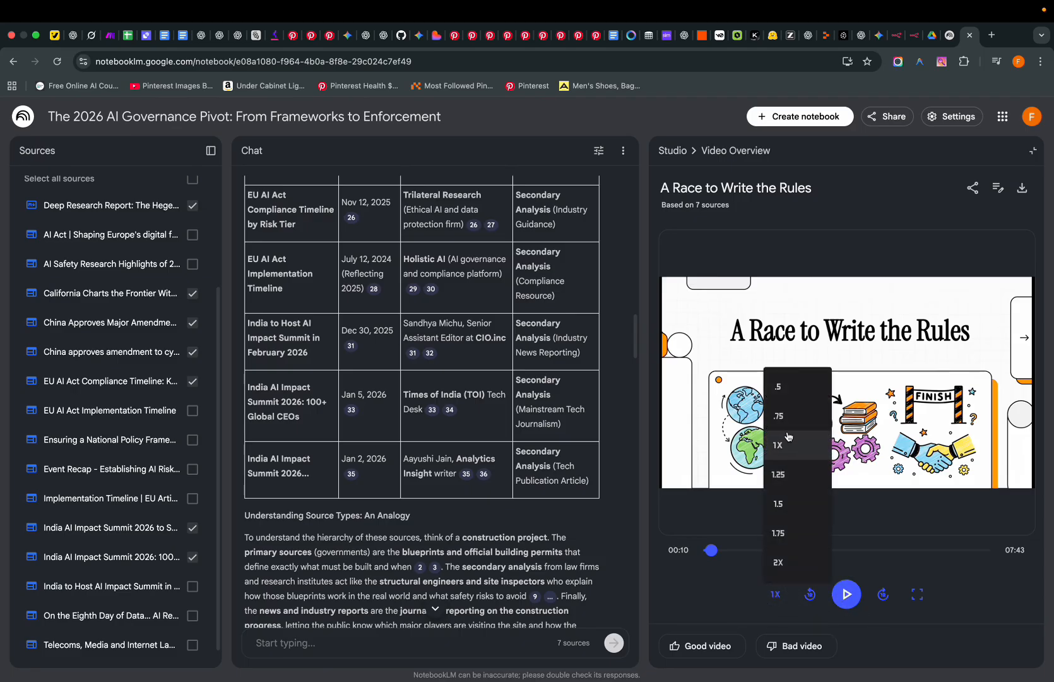
click(792, 503)
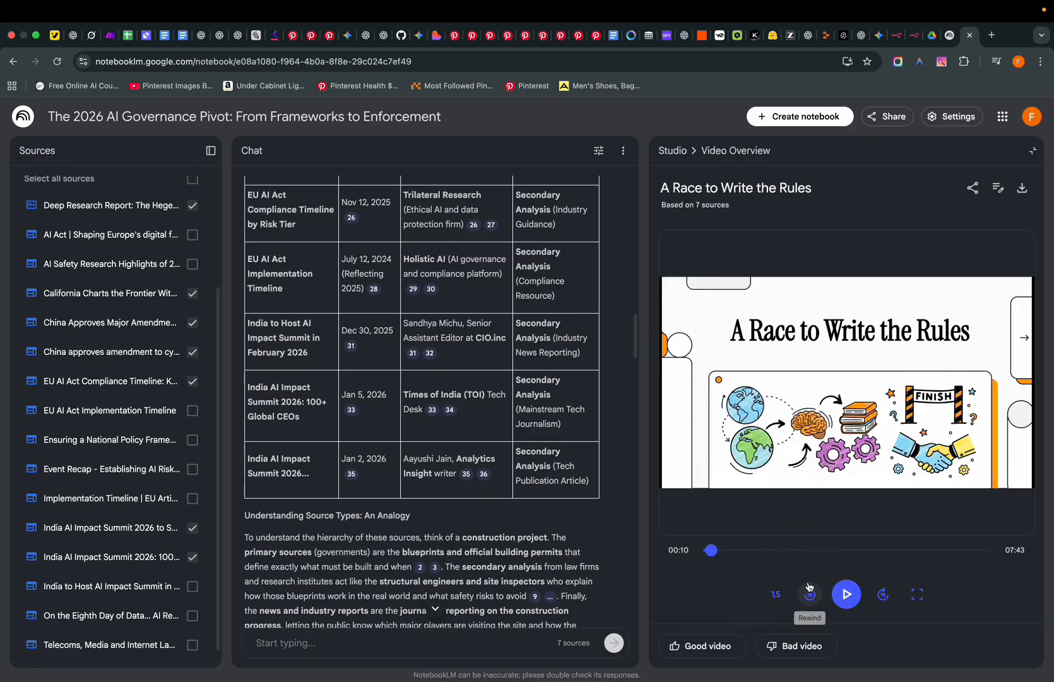
click(837, 594)
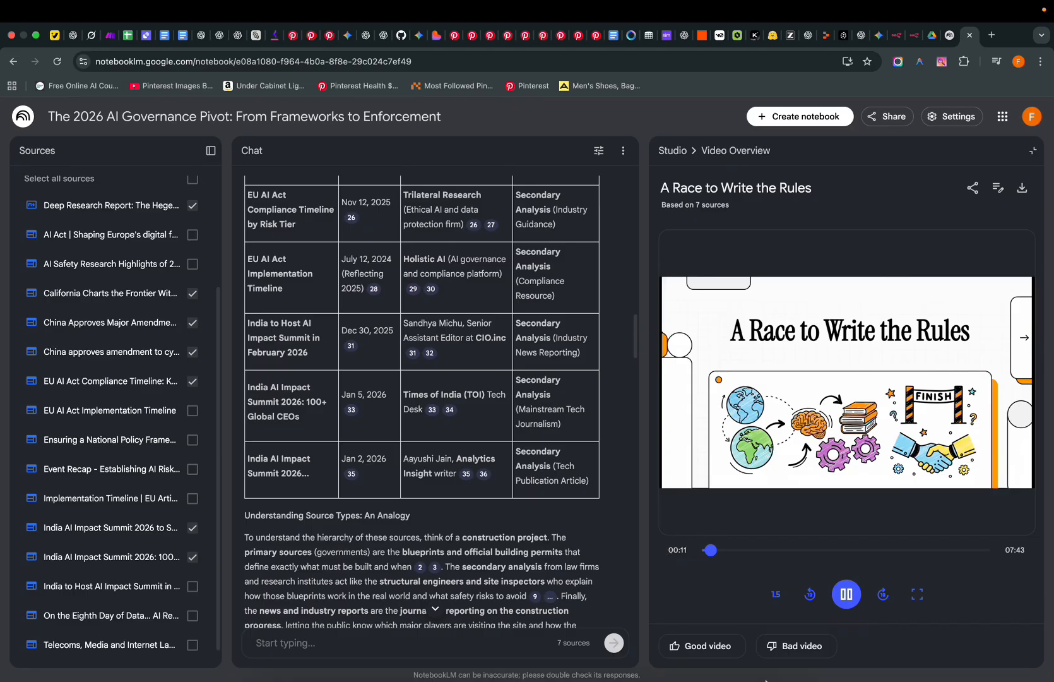
mouse_move(760, 678)
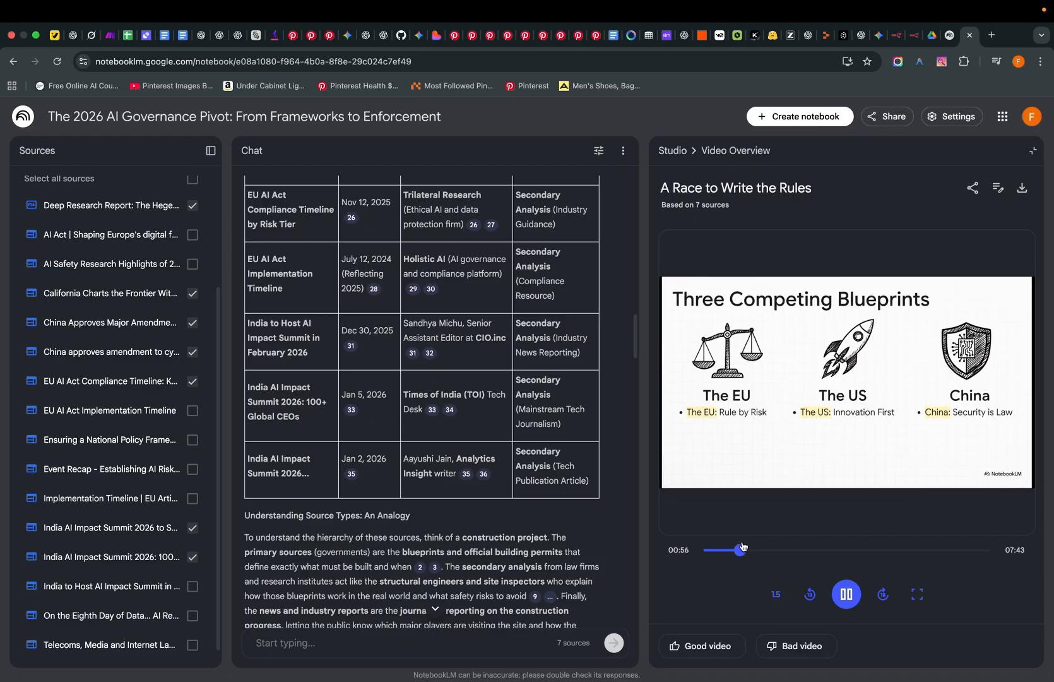
Skip the video ahead to about 2:25, pause it after a short check, and close it with a good rating
drag(749, 553, 792, 551)
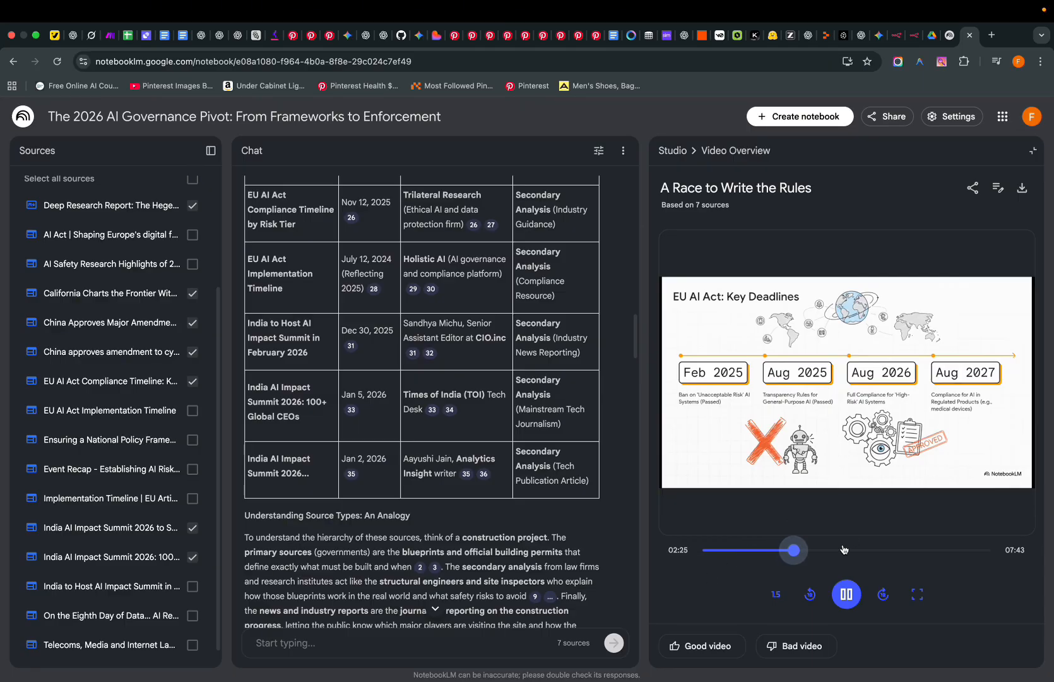
click(846, 597)
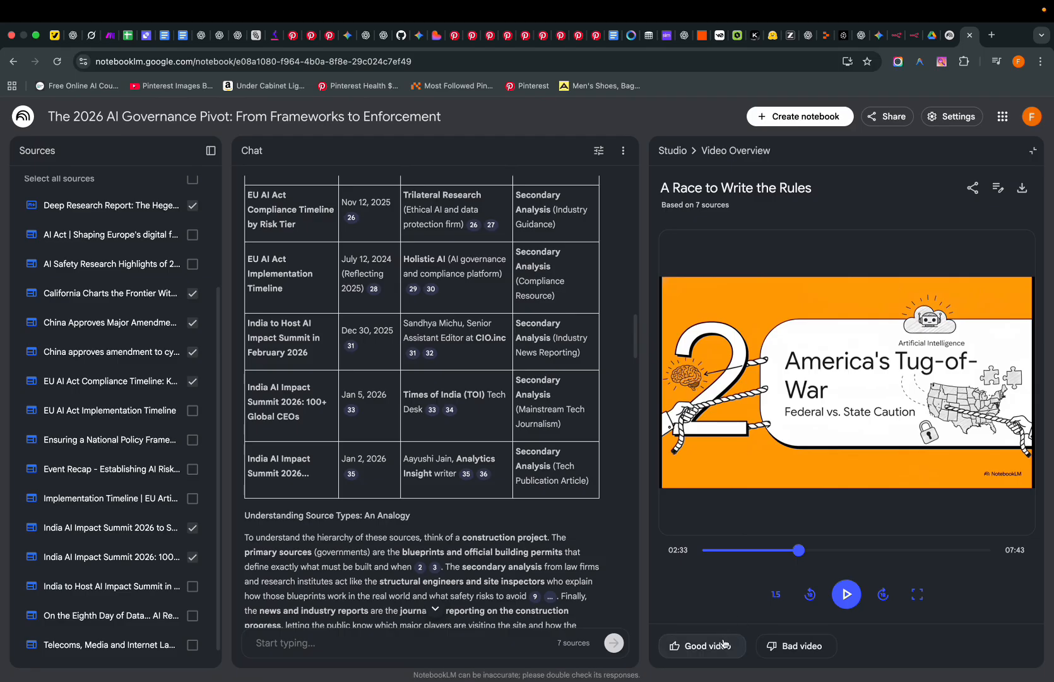
click(1033, 150)
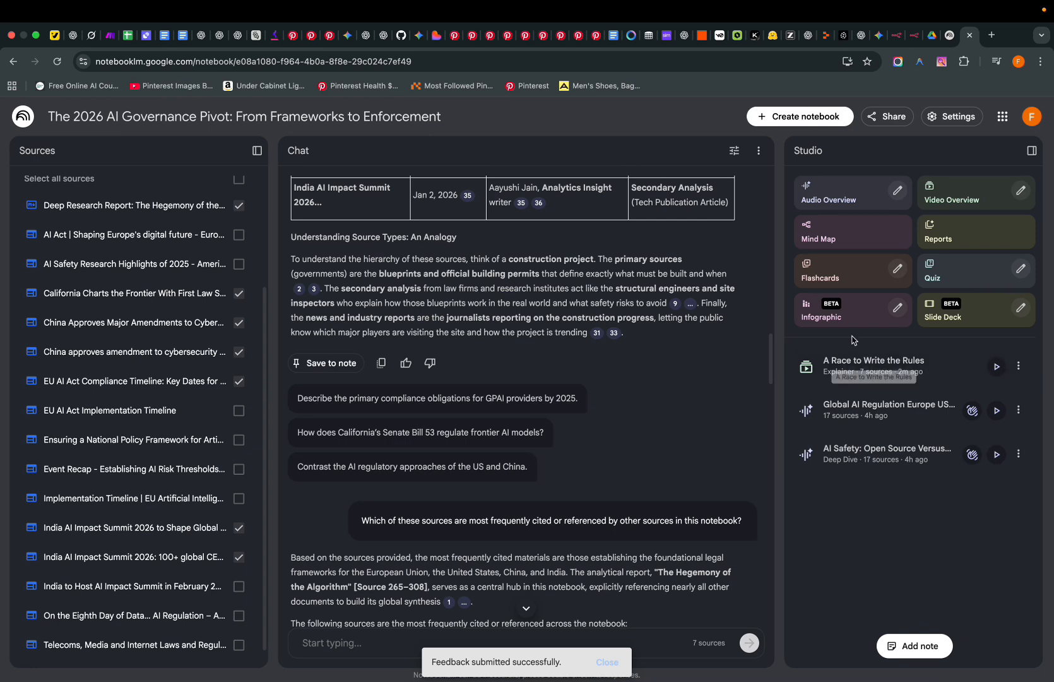
Generate a Mind Map from the seven selected sources and open it
click(865, 240)
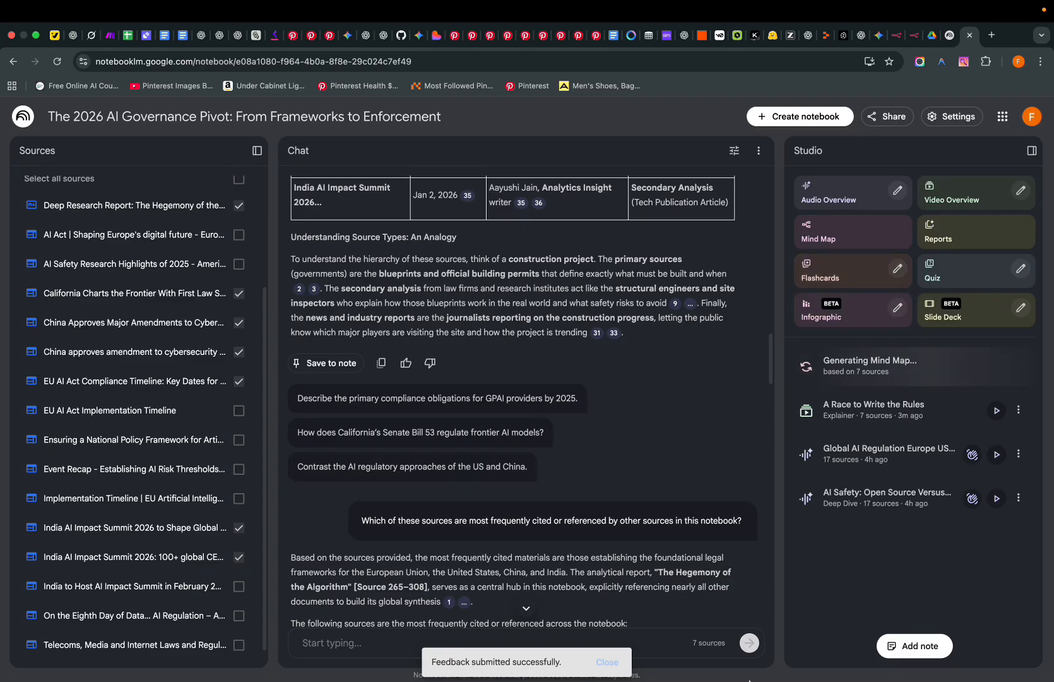
mouse_move(695, 679)
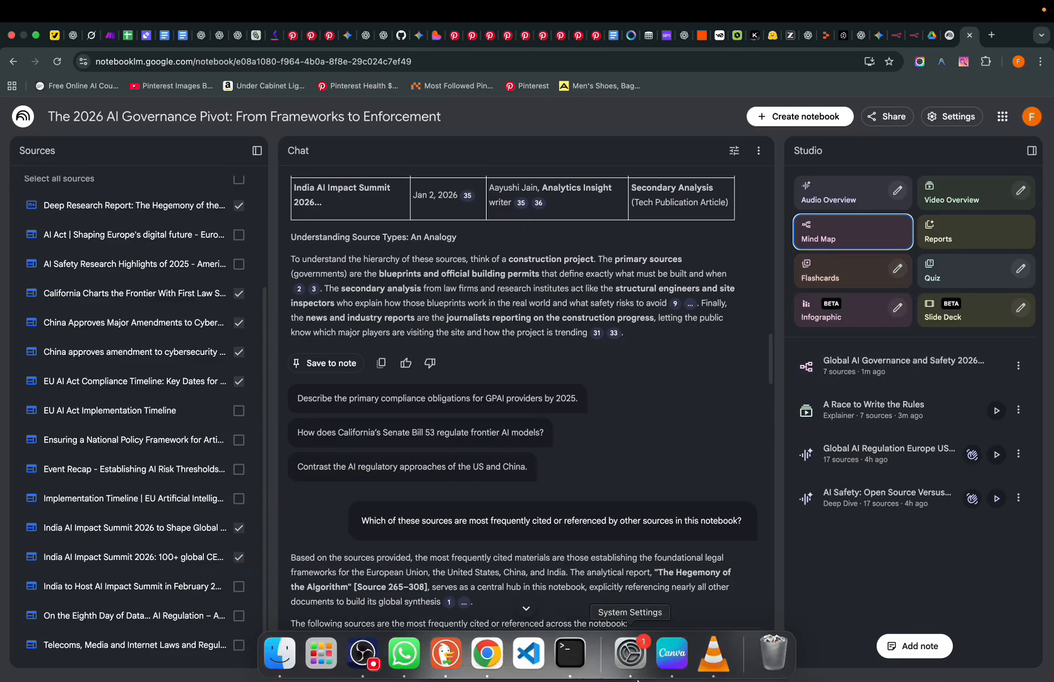
click(895, 371)
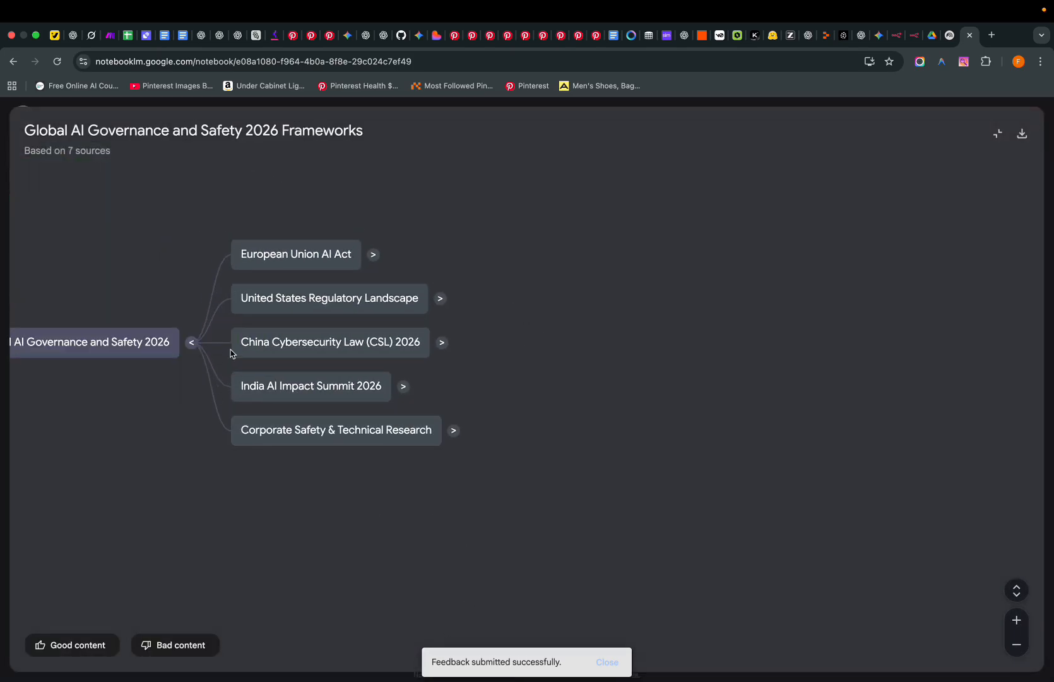
Bring the mind map's root node into view and expand the European Union AI Act branch
drag(113, 344, 169, 353)
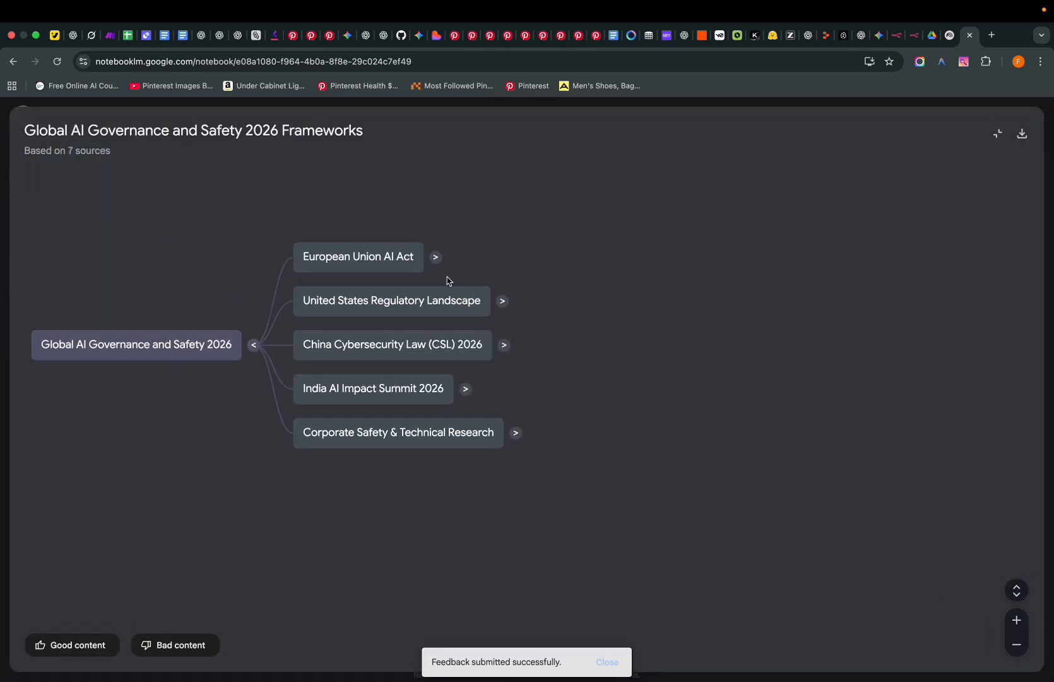
click(435, 257)
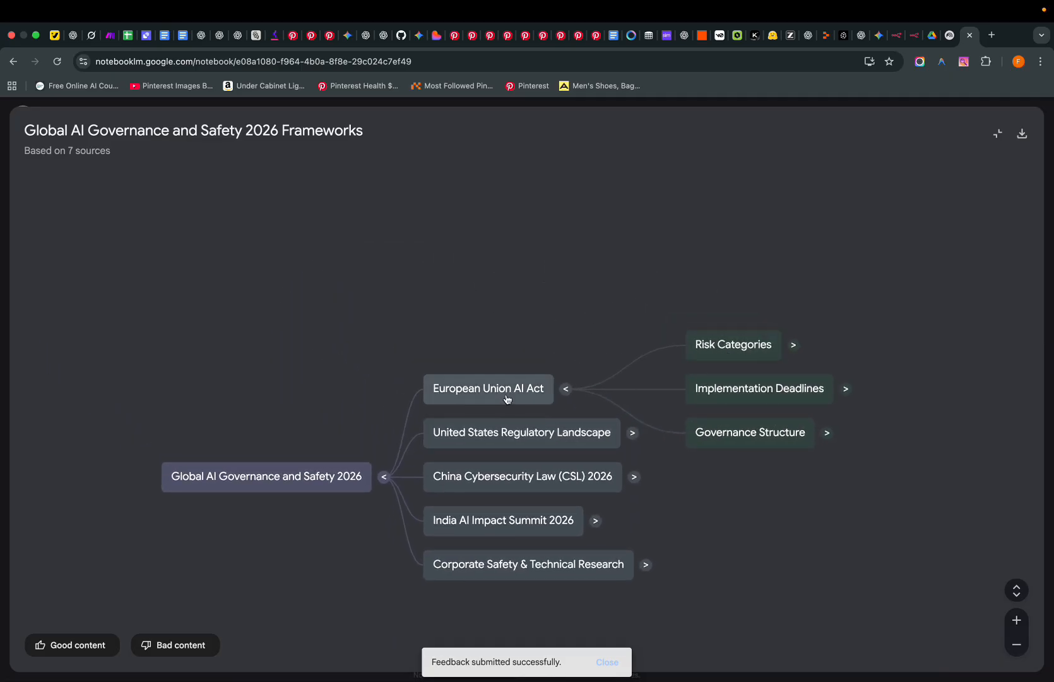
Expand the United States Regulatory Landscape and China Cybersecurity Law (CSL) 2026 branches of the mind map
drag(363, 343, 236, 281)
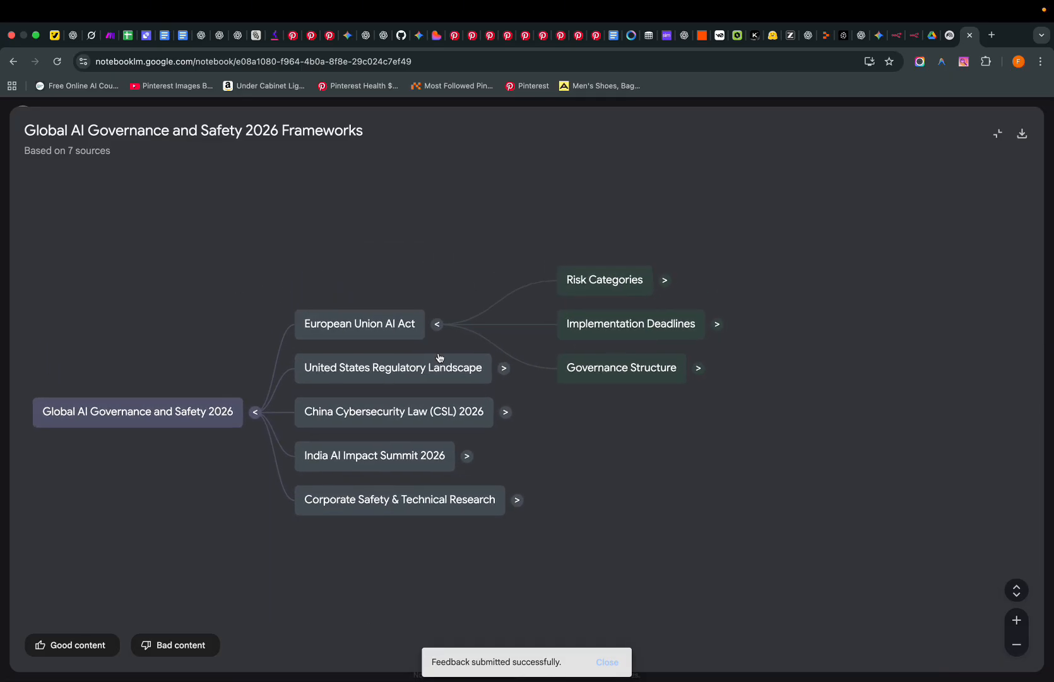
drag(603, 363, 590, 311)
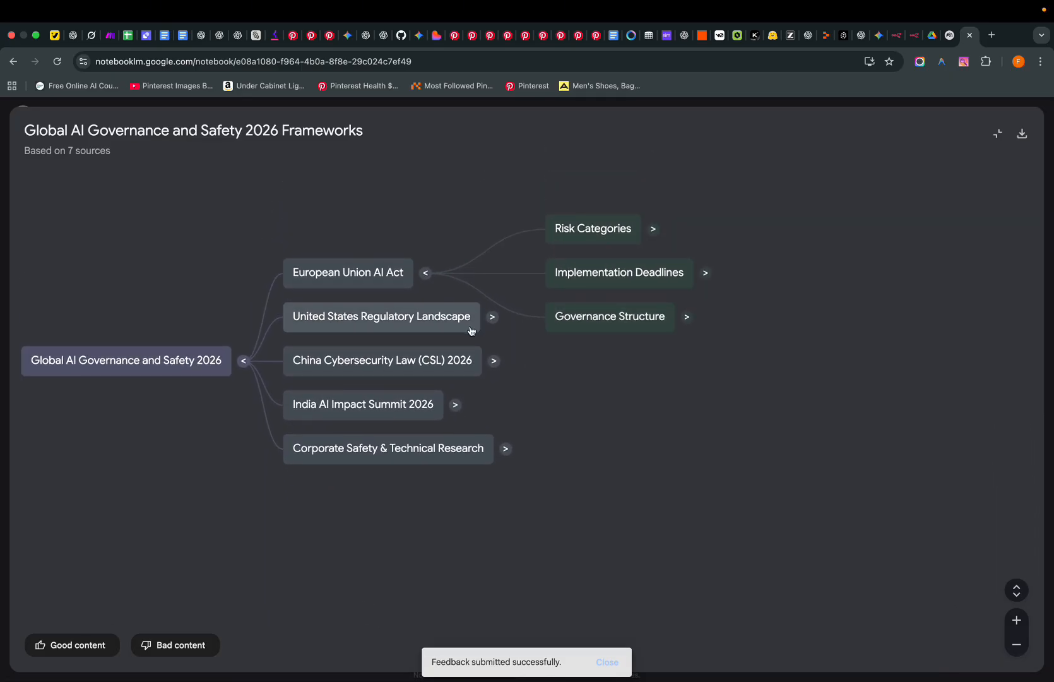
click(493, 317)
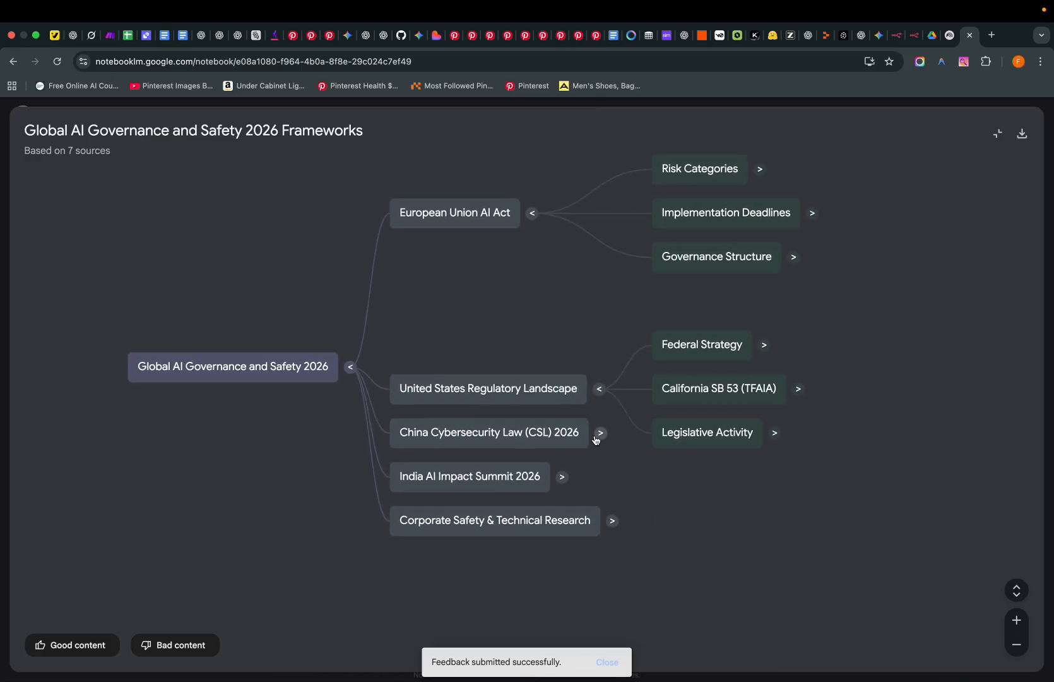
click(600, 433)
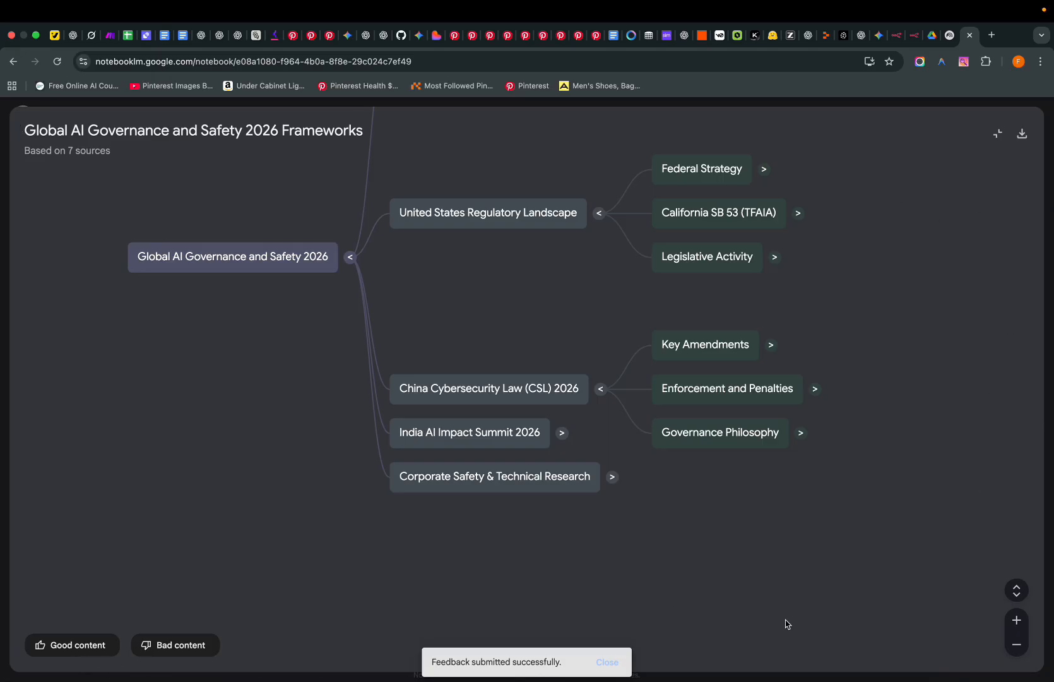
Expand all nodes of the mind map, leave its full view, and return to the Studio overview
click(1029, 590)
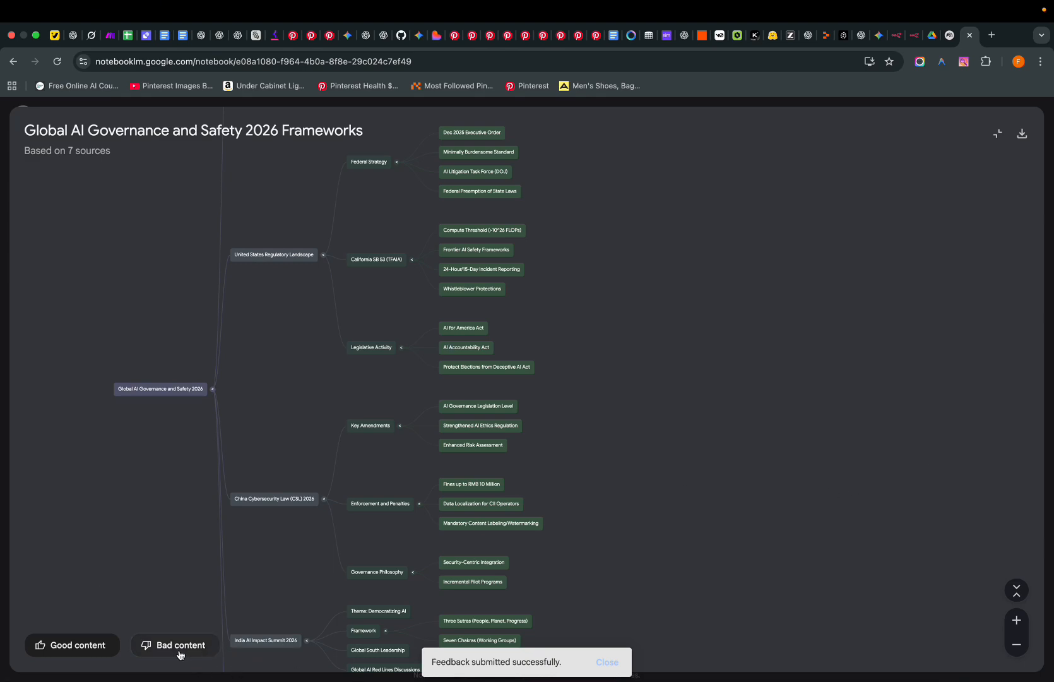
click(997, 133)
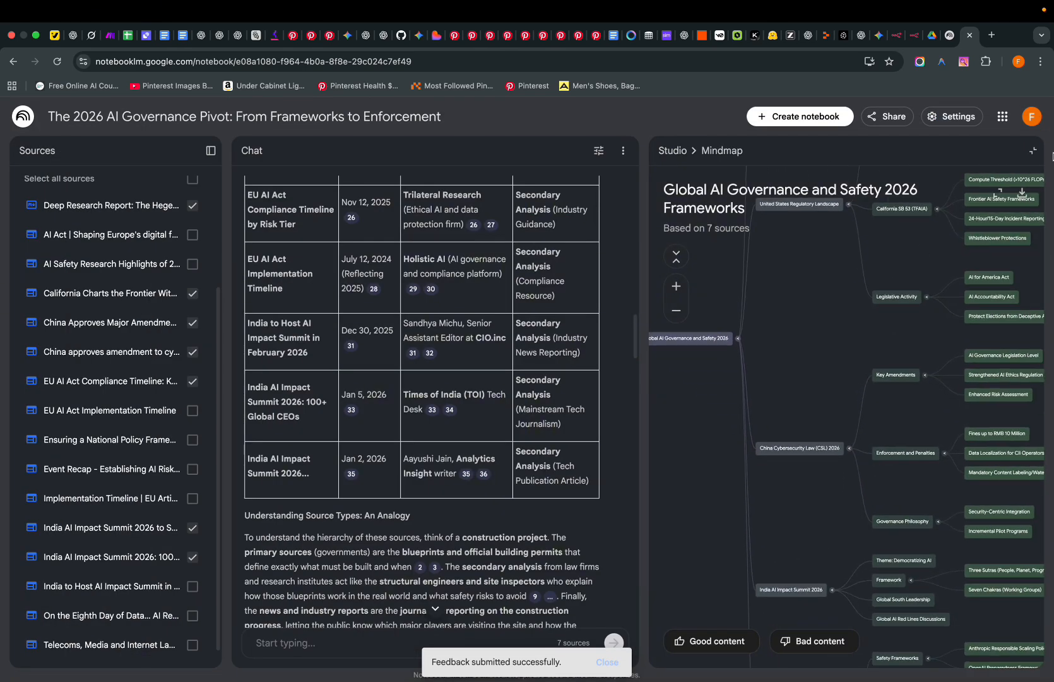
click(1033, 151)
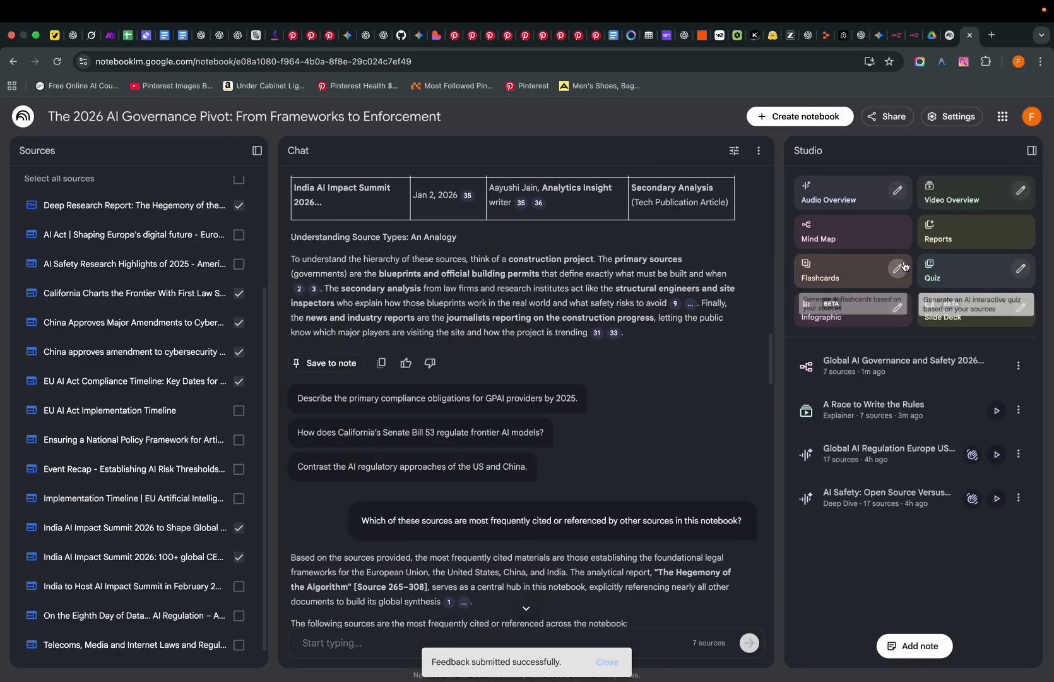
Generate a report in the suggested Strategic Analysis format, keeping English (default) and the prefilled description
click(961, 236)
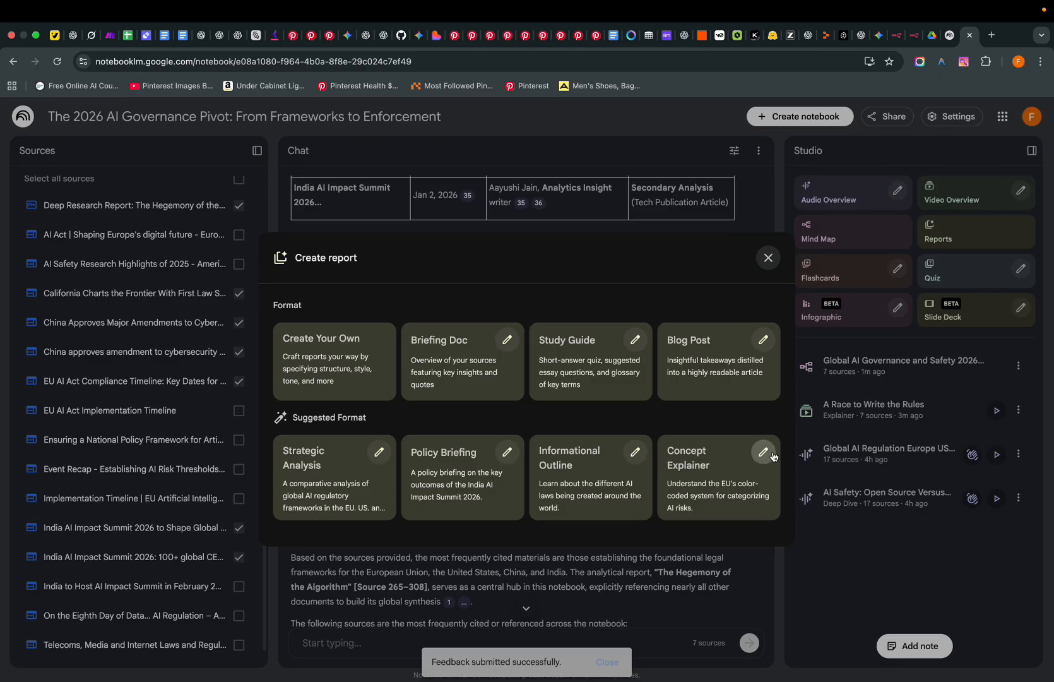
click(380, 451)
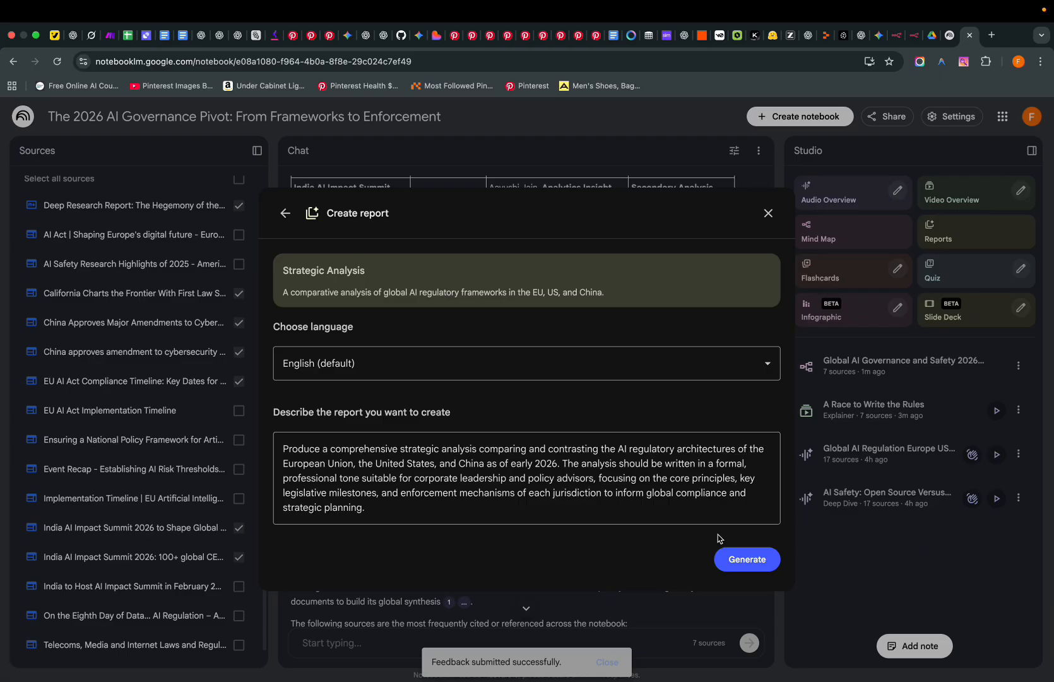
click(741, 559)
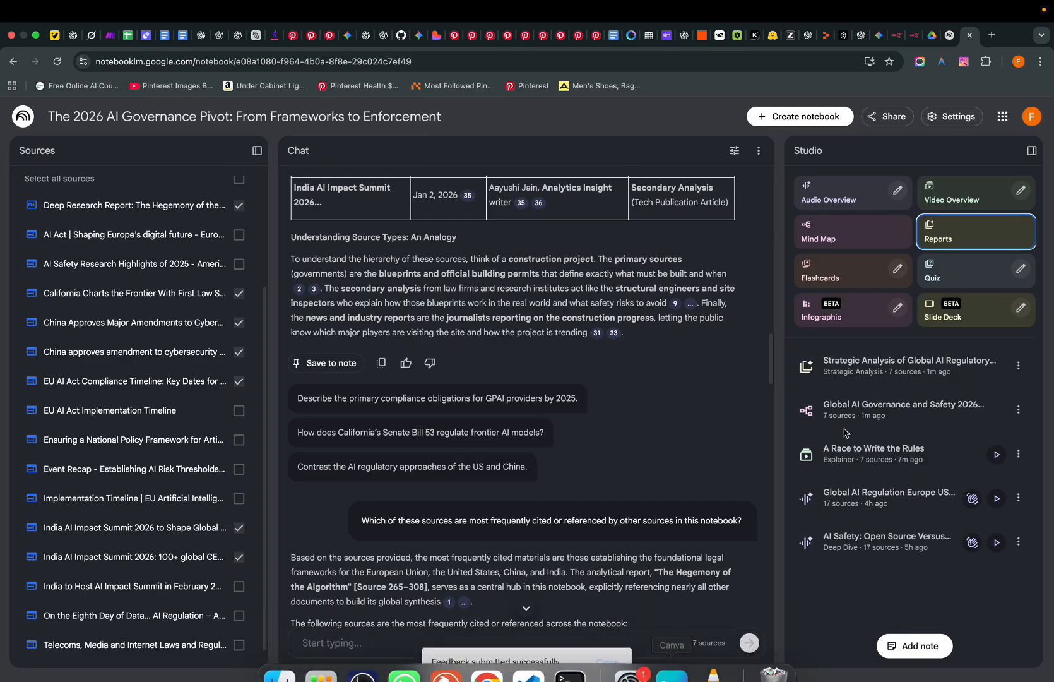
Open the Strategic Analysis report, skim it from the introduction to the future outlook section, and close it
click(907, 366)
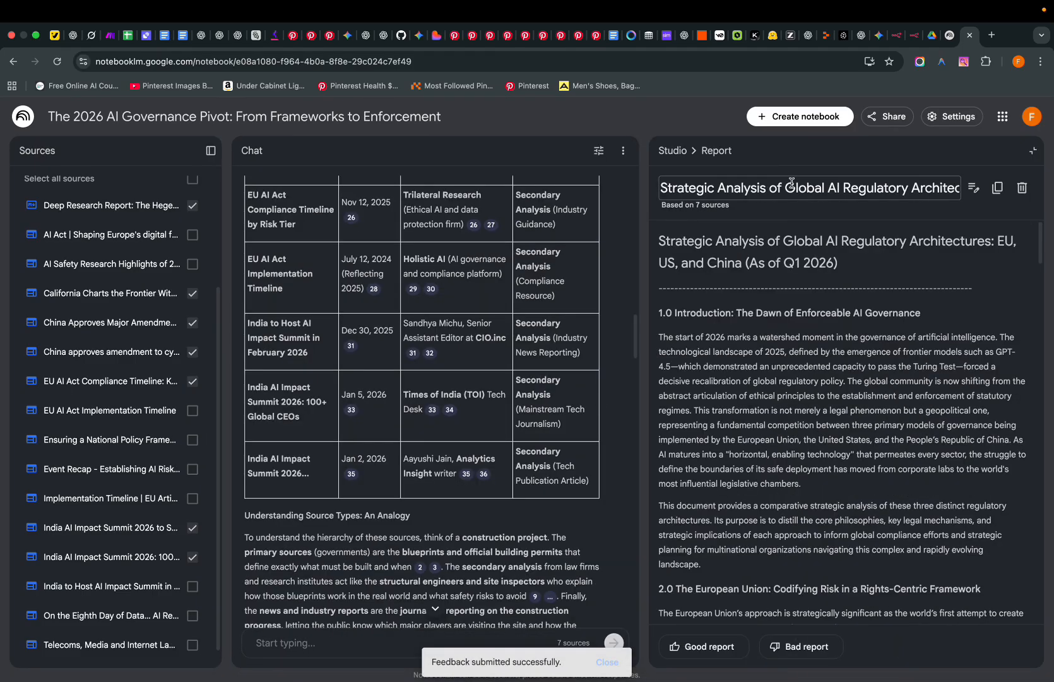
scroll(795, 284, down, 5)
scroll(810, 306, down, 8)
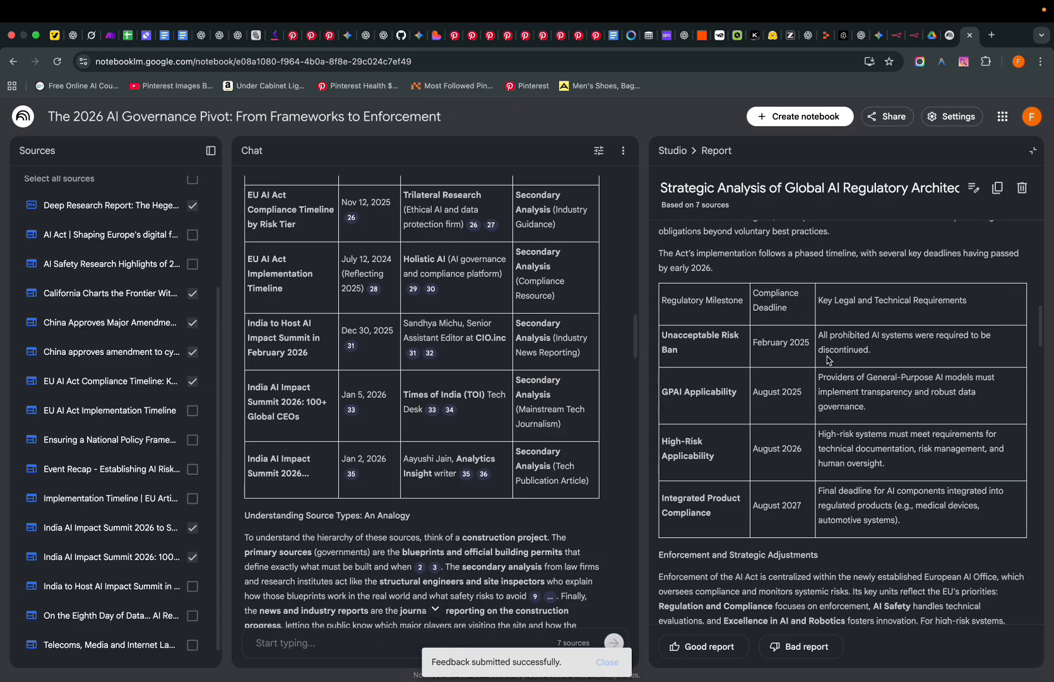
scroll(792, 329, down, 10)
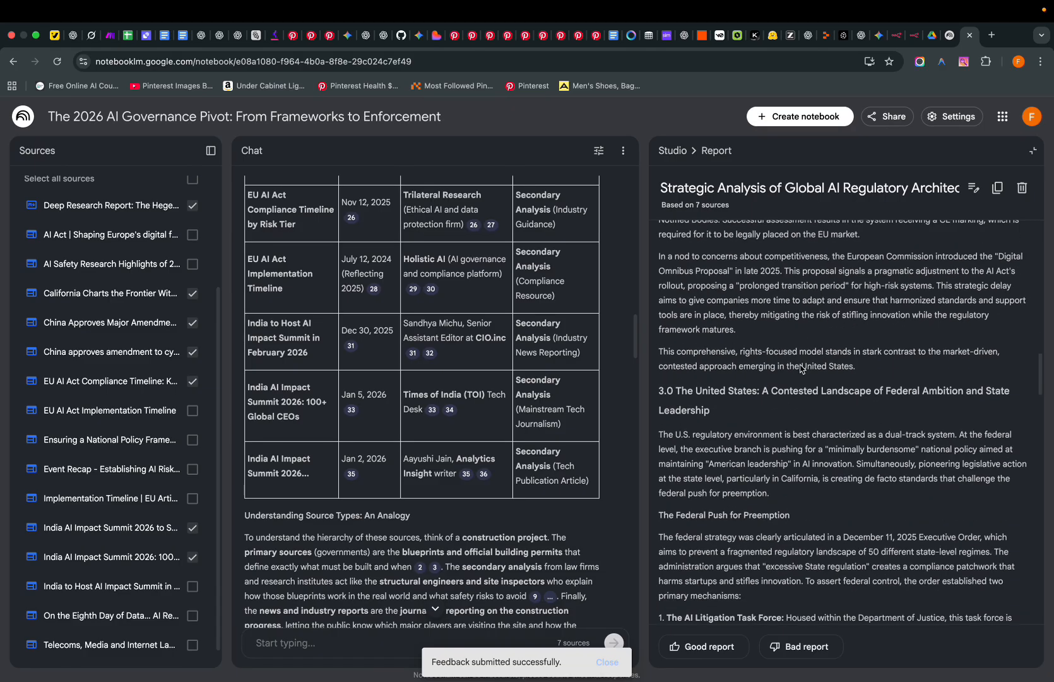
scroll(726, 419, down, 10)
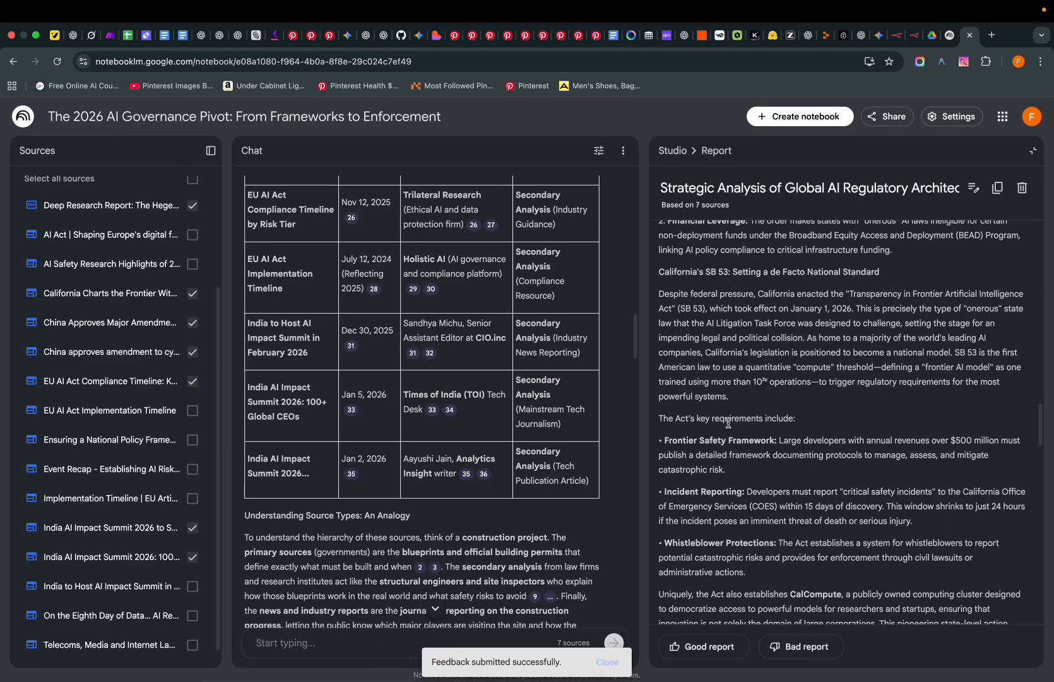
scroll(743, 436, down, 10)
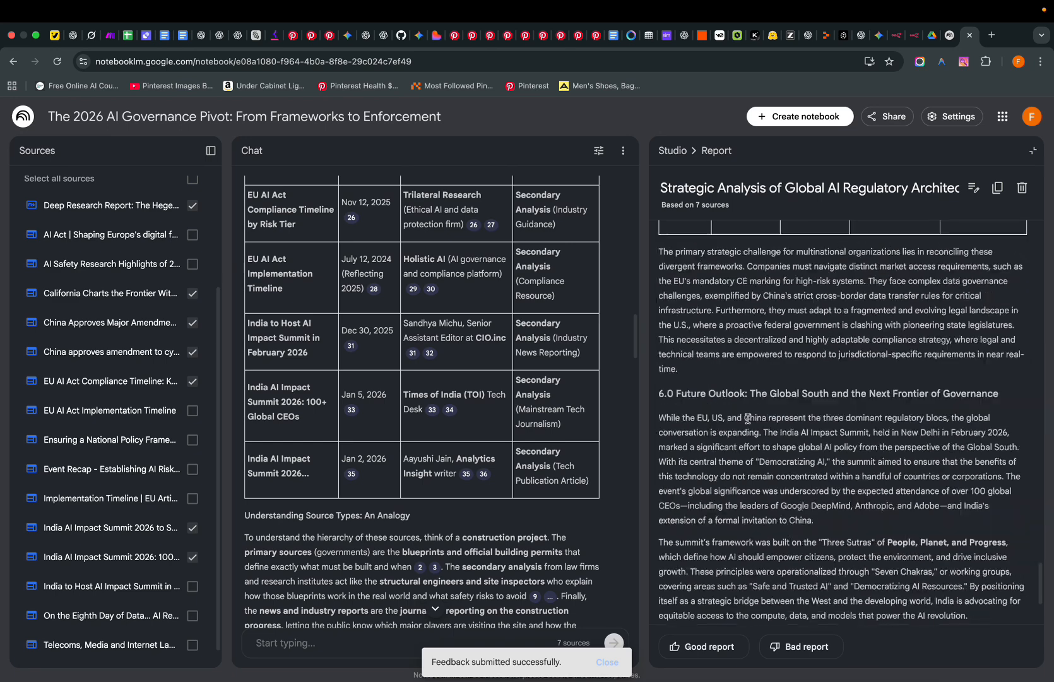
click(1032, 150)
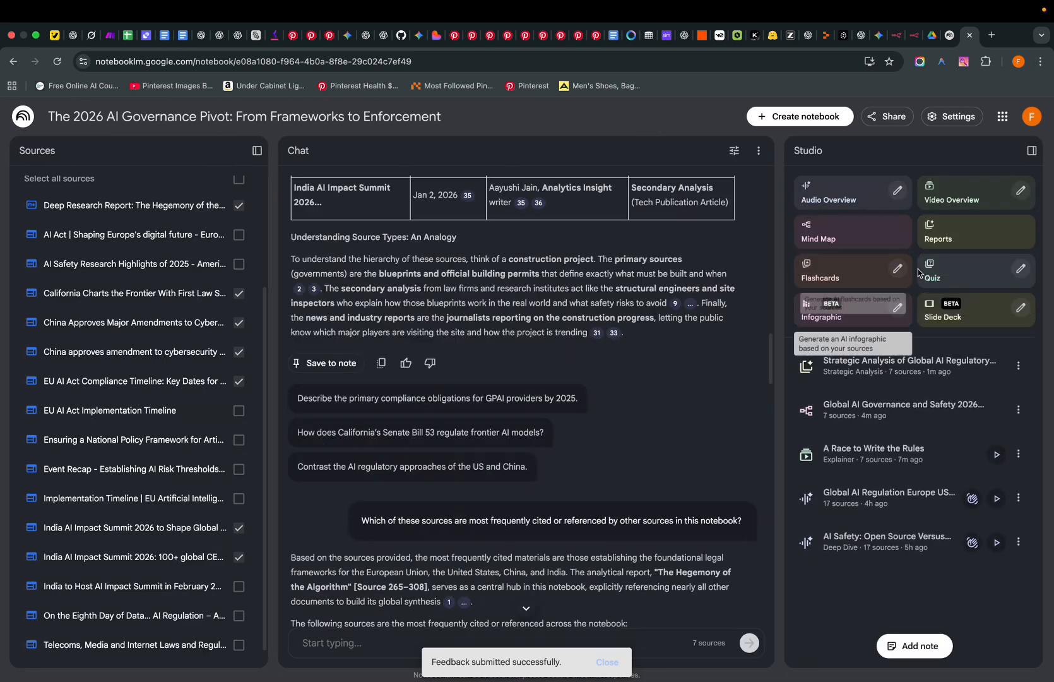
click(974, 236)
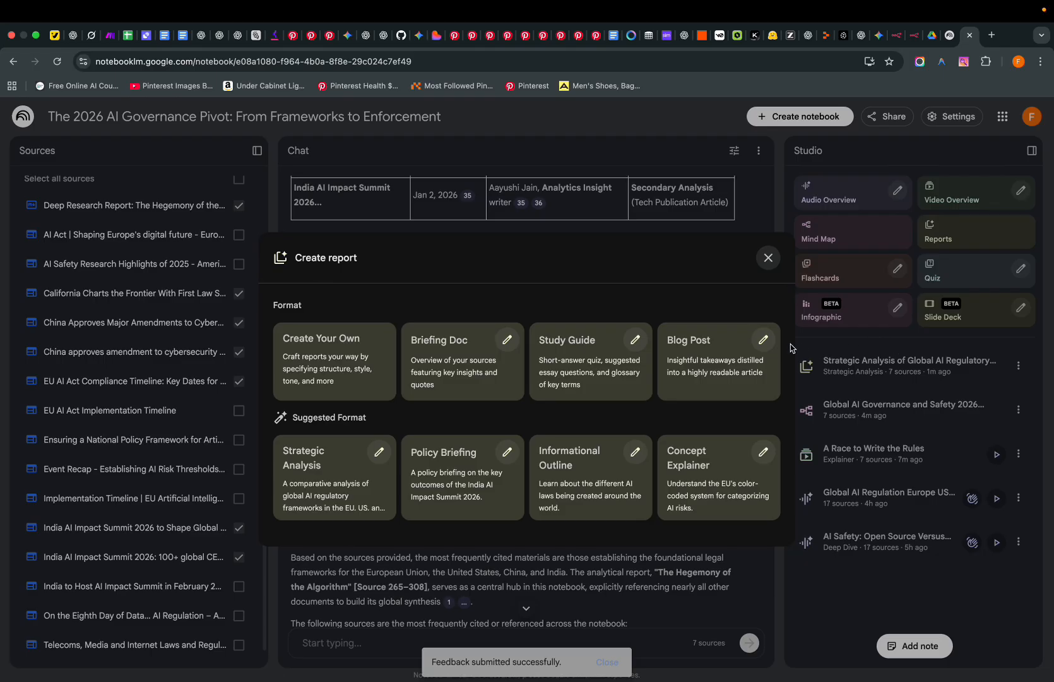
click(771, 266)
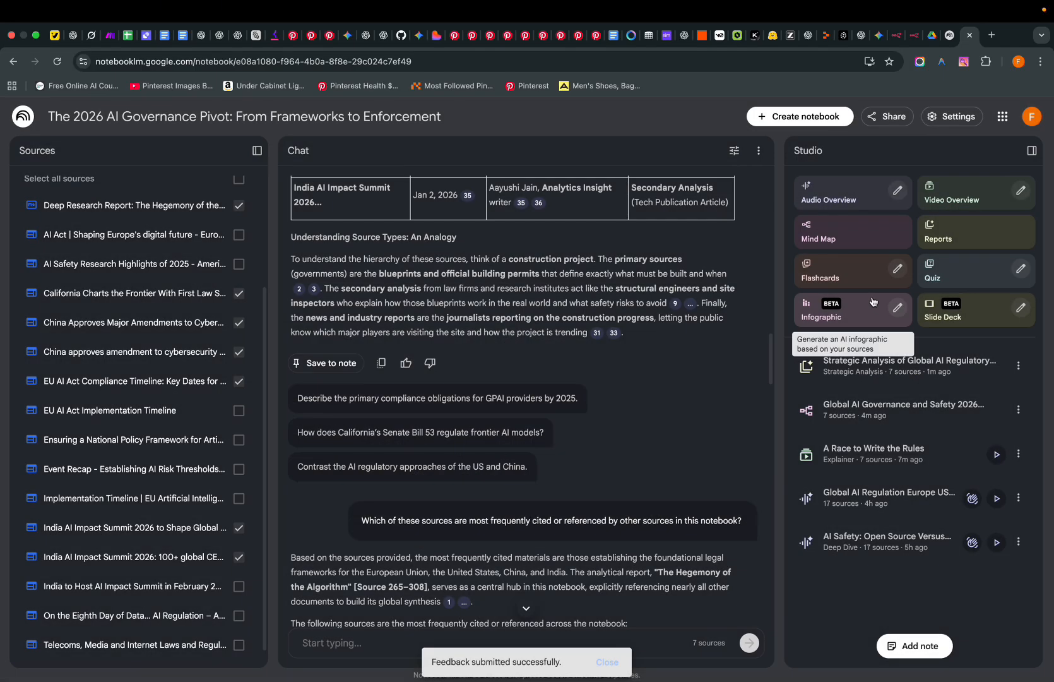
Generate flashcards from the selected sources with the Standard number of cards and Medium difficulty, and open the set
click(897, 268)
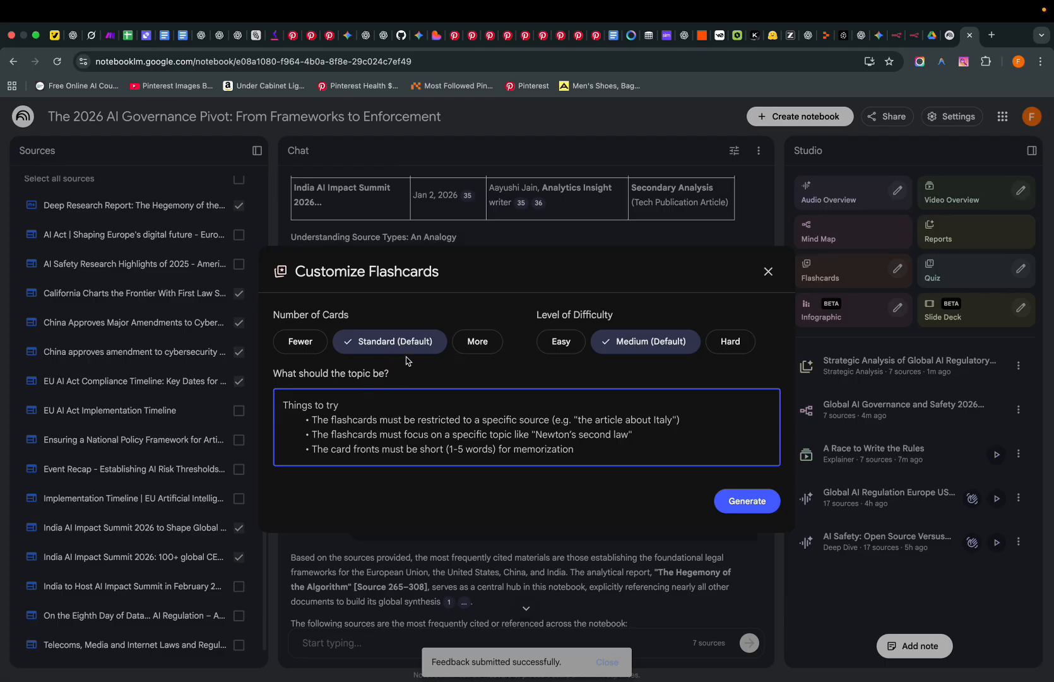
click(754, 508)
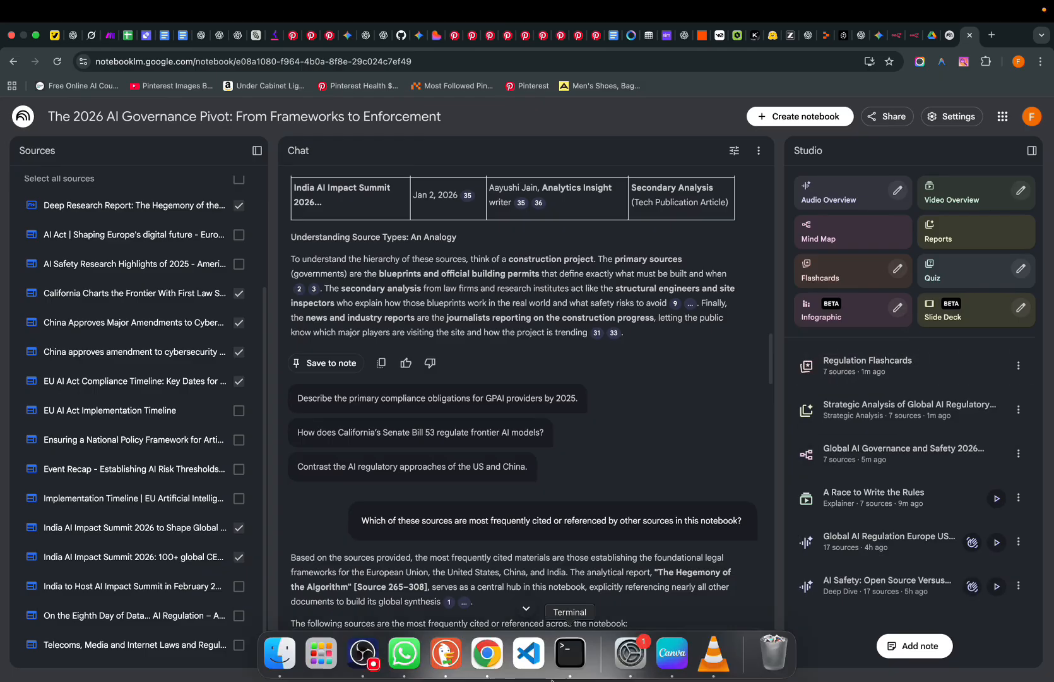
click(862, 368)
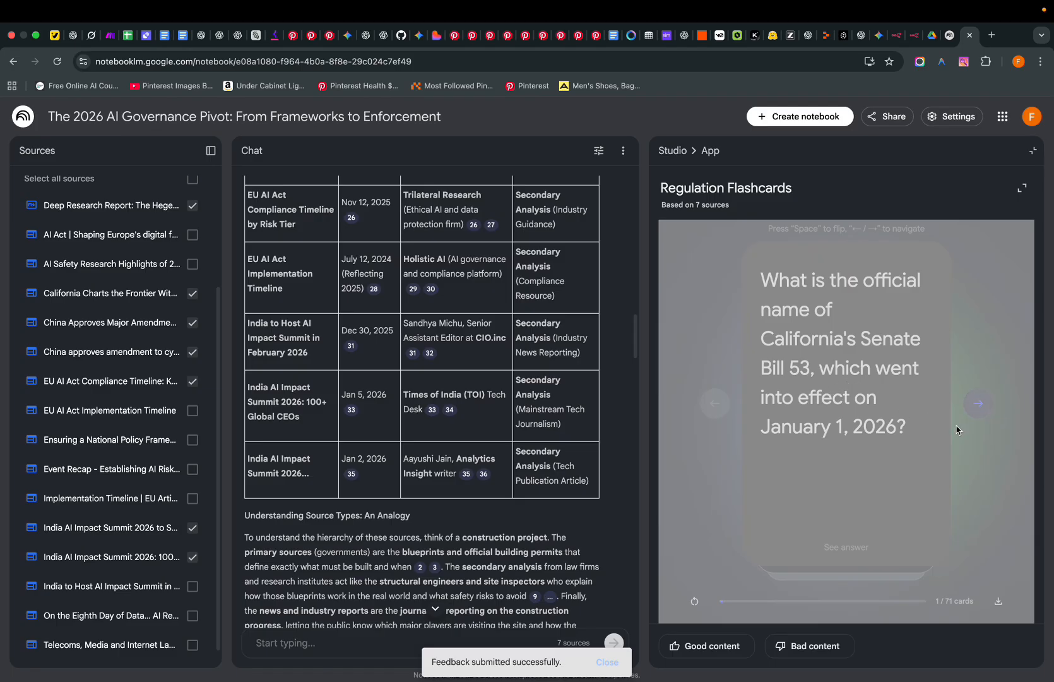
Page forward through the flashcards to card 6 and close the set
click(979, 409)
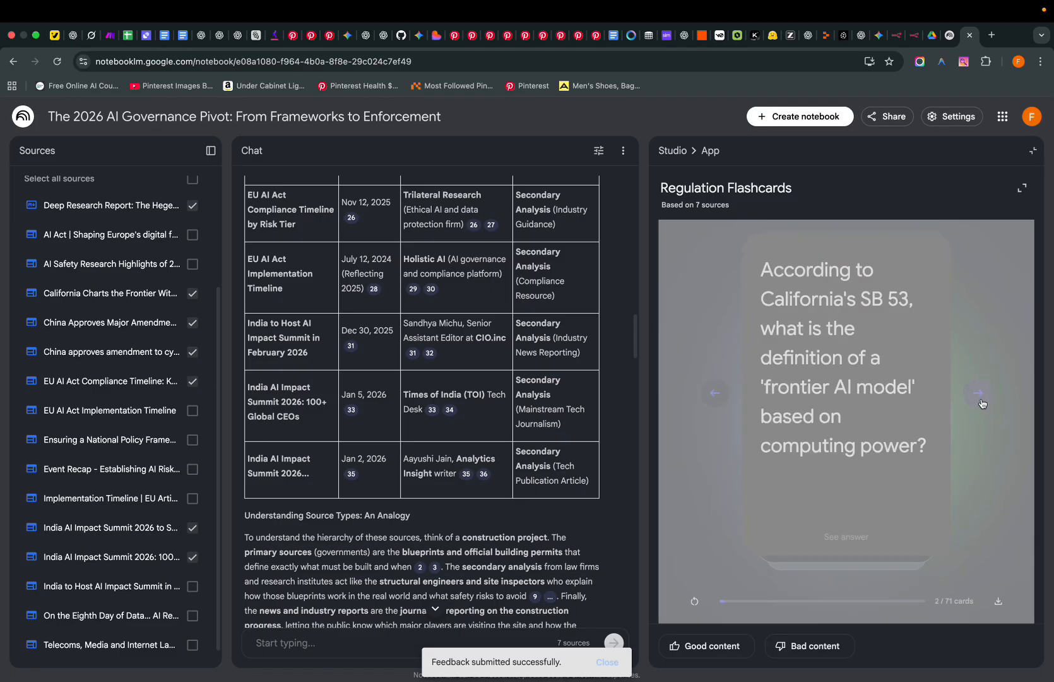
click(980, 402)
click(978, 401)
click(977, 402)
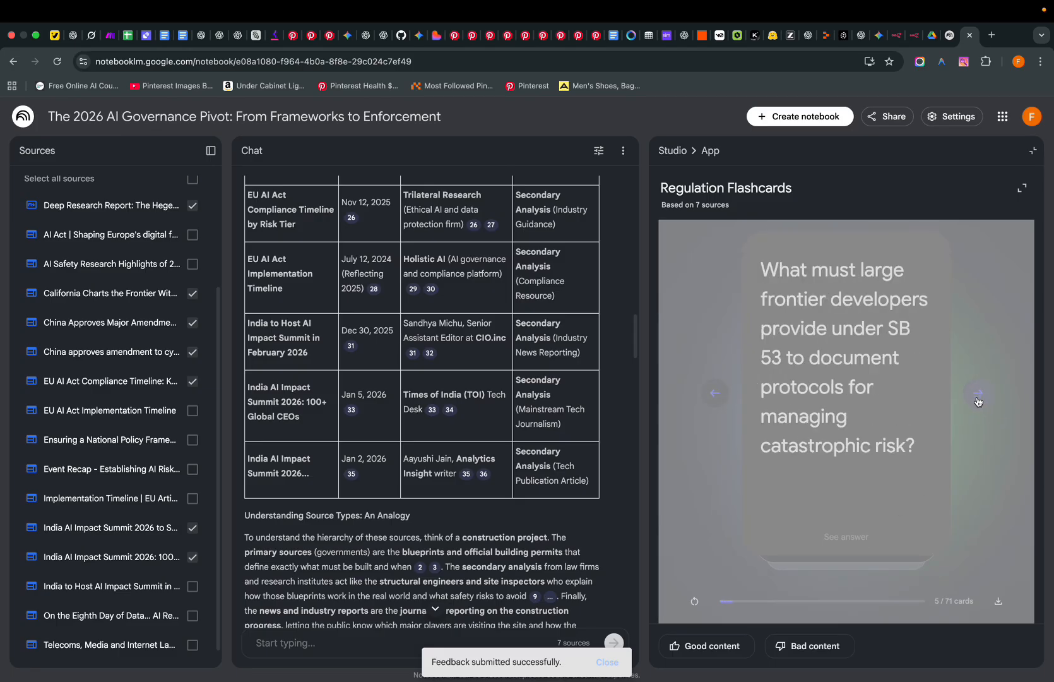
click(978, 401)
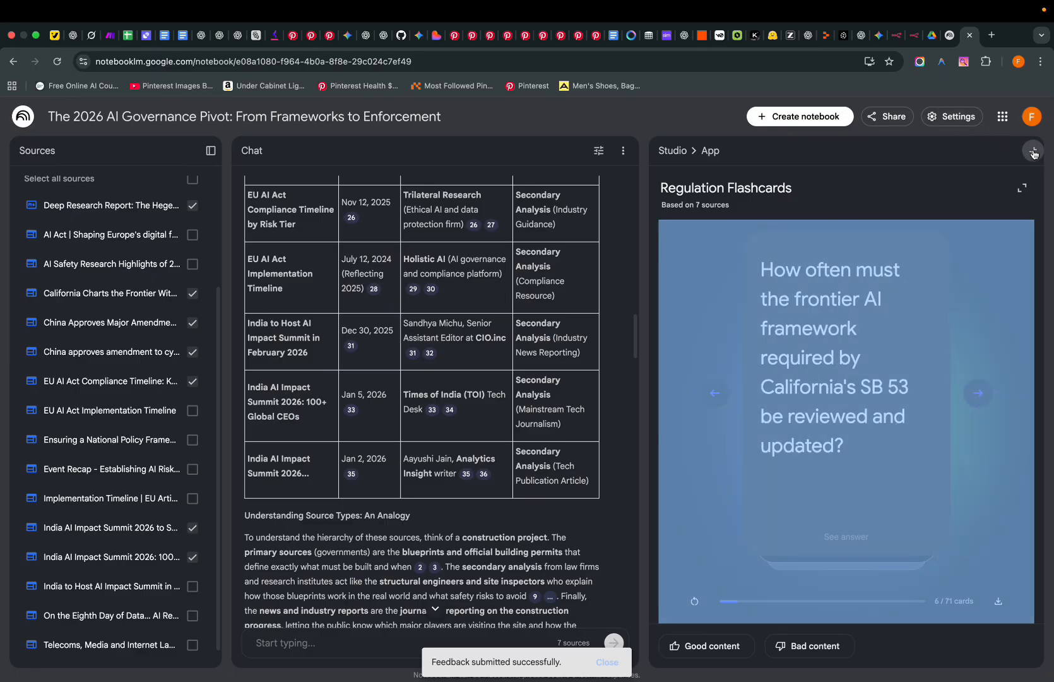
click(1033, 152)
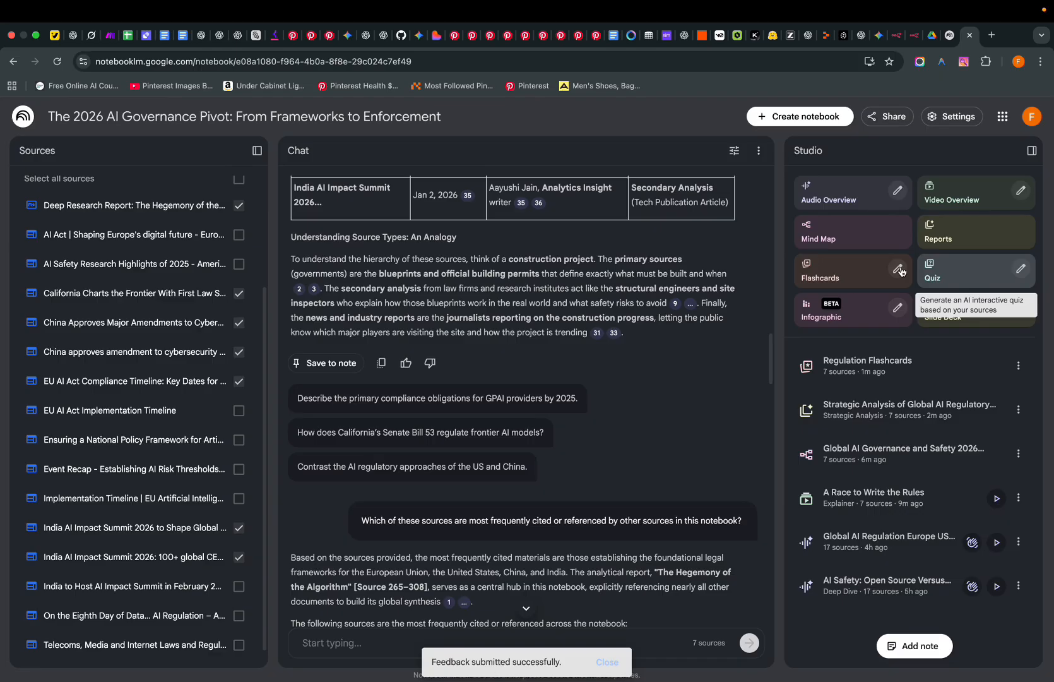
Generate a quiz with Fewer questions, Medium difficulty and the topic prompt "You are an AI Safety trainer"
click(1008, 270)
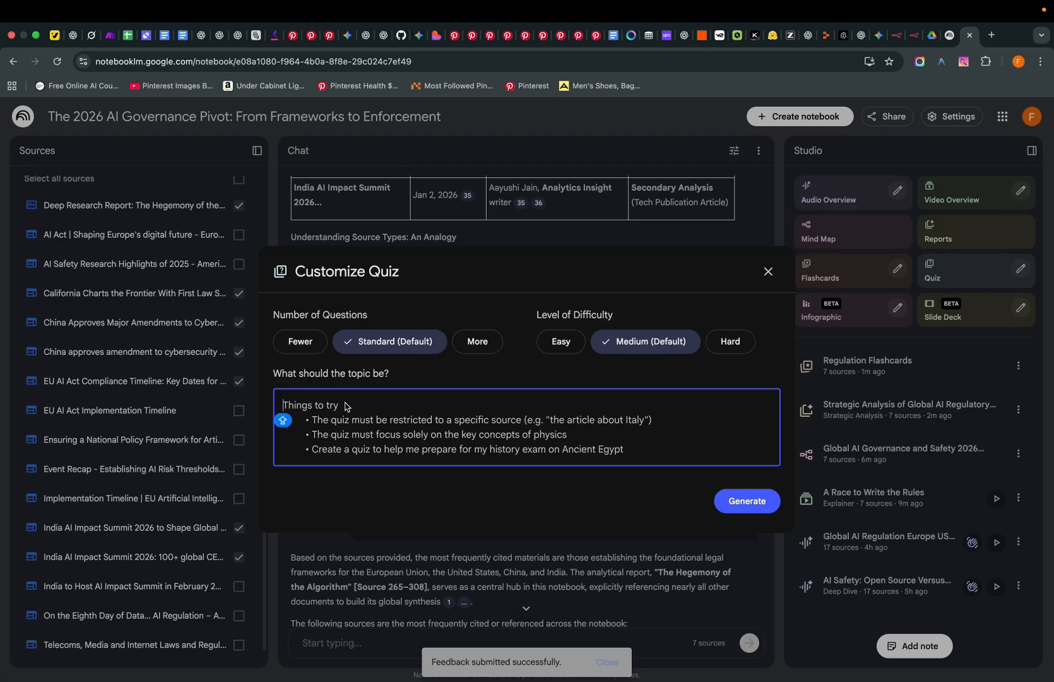
text(You are an AI)
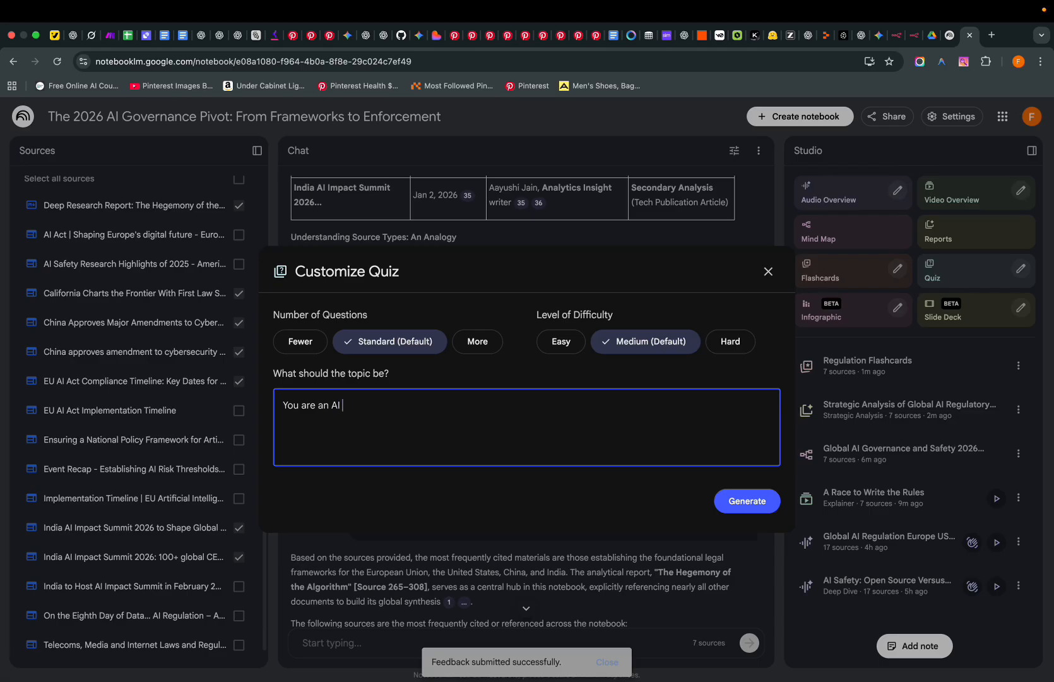
key(Caps_Lock)
text(Safety trainer)
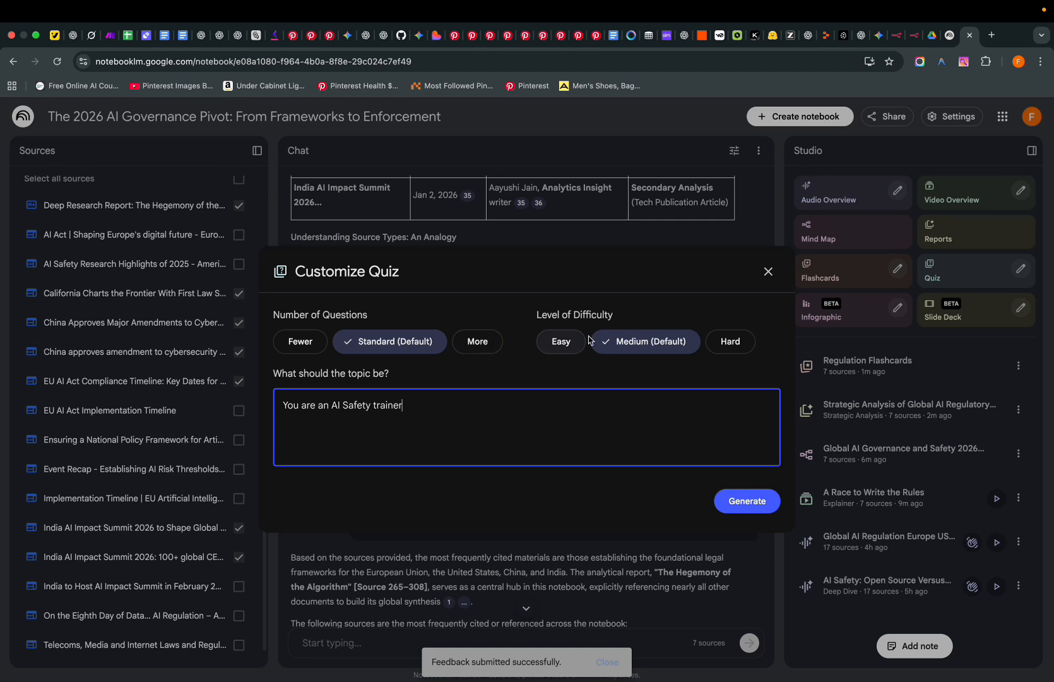
click(301, 343)
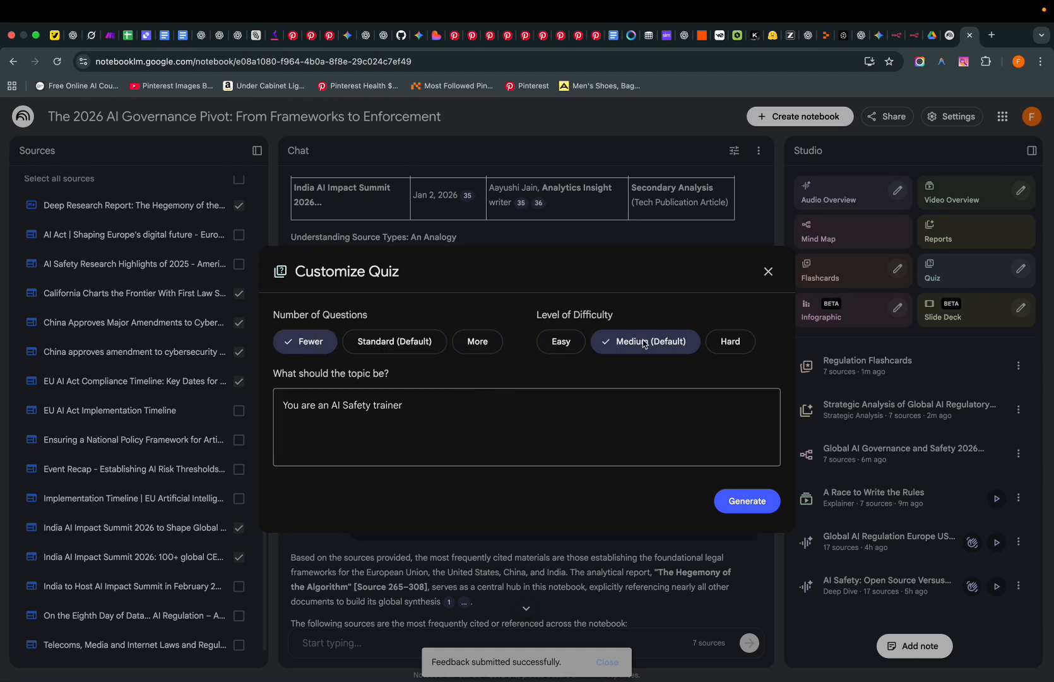
click(751, 501)
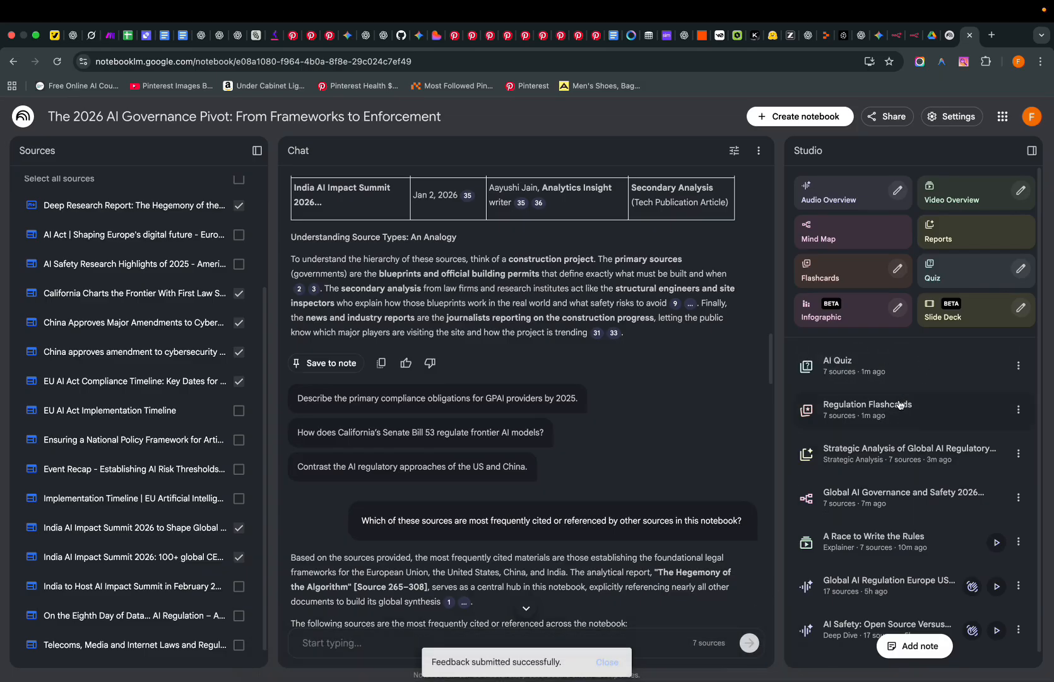
Open the AI quiz, dismiss the feedback notice, and answer question 1 with option A and question 2 with option C
click(875, 372)
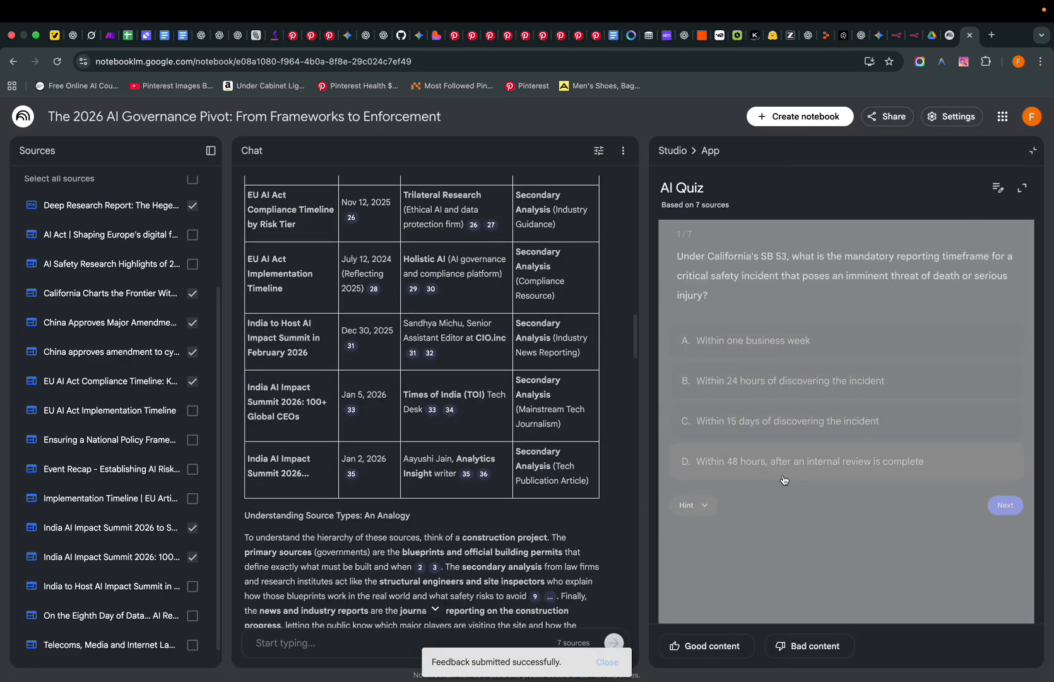
click(608, 662)
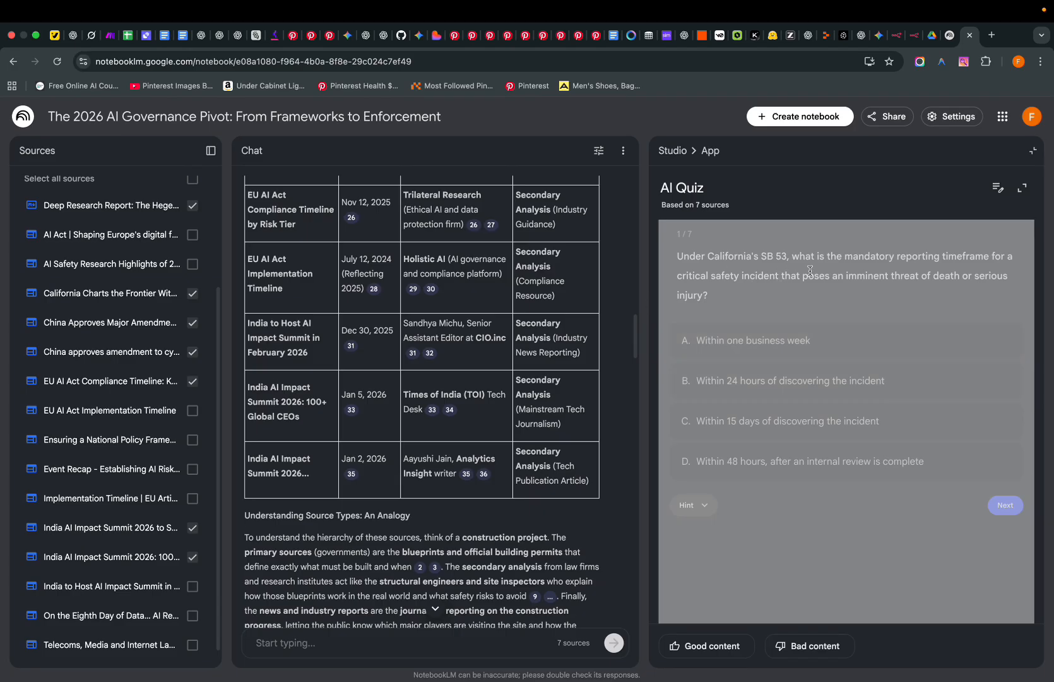
click(777, 349)
scroll(777, 385, down, 1)
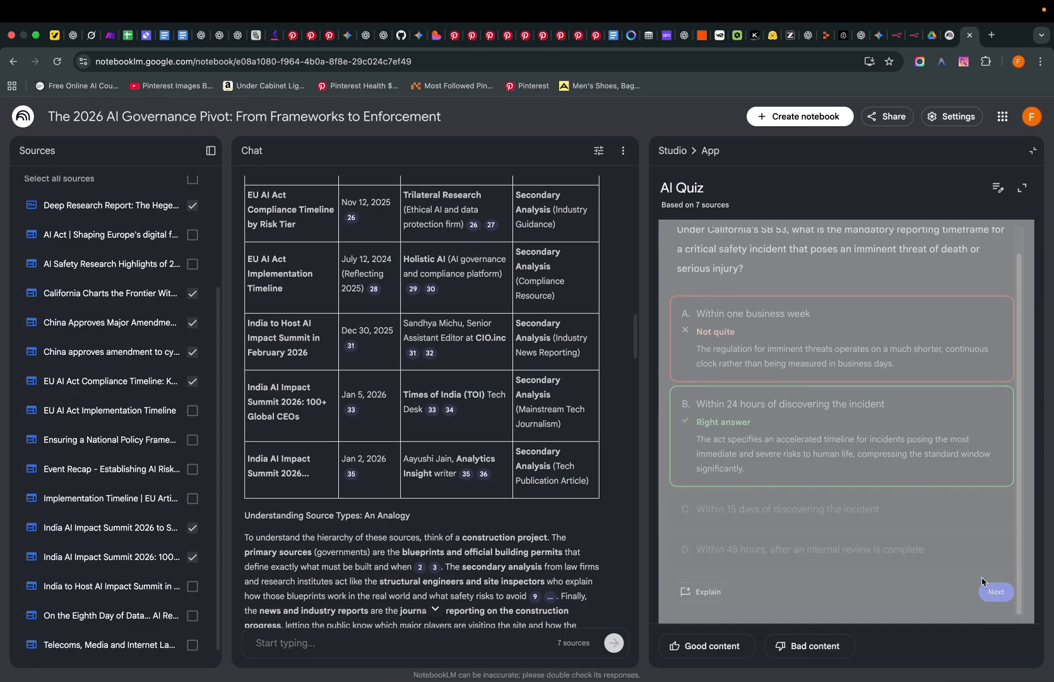
click(996, 591)
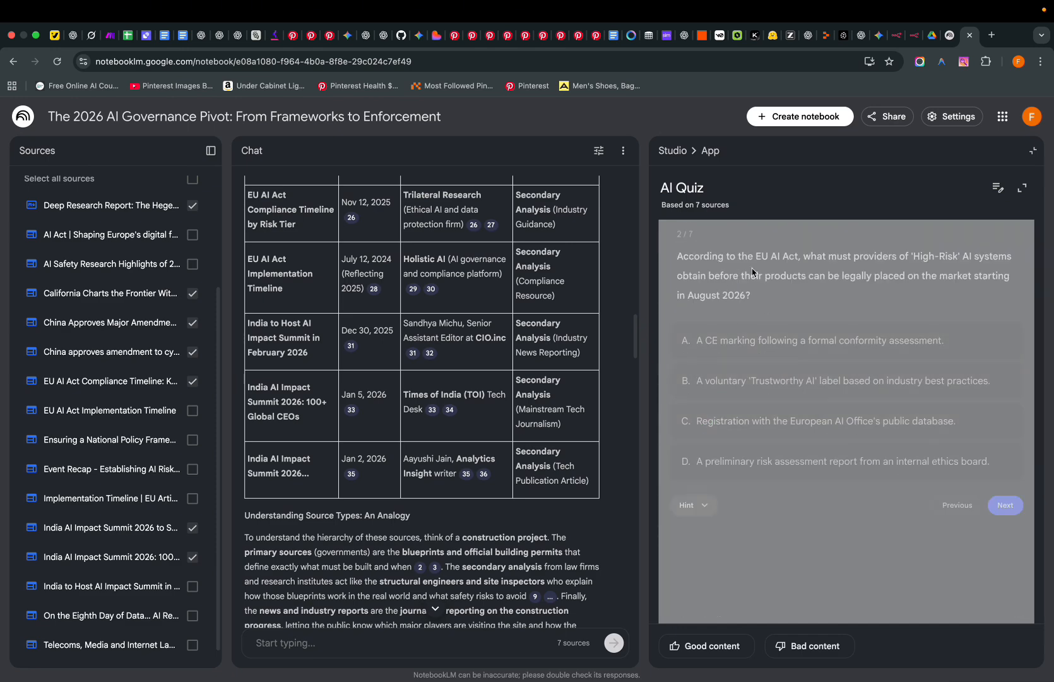
click(762, 420)
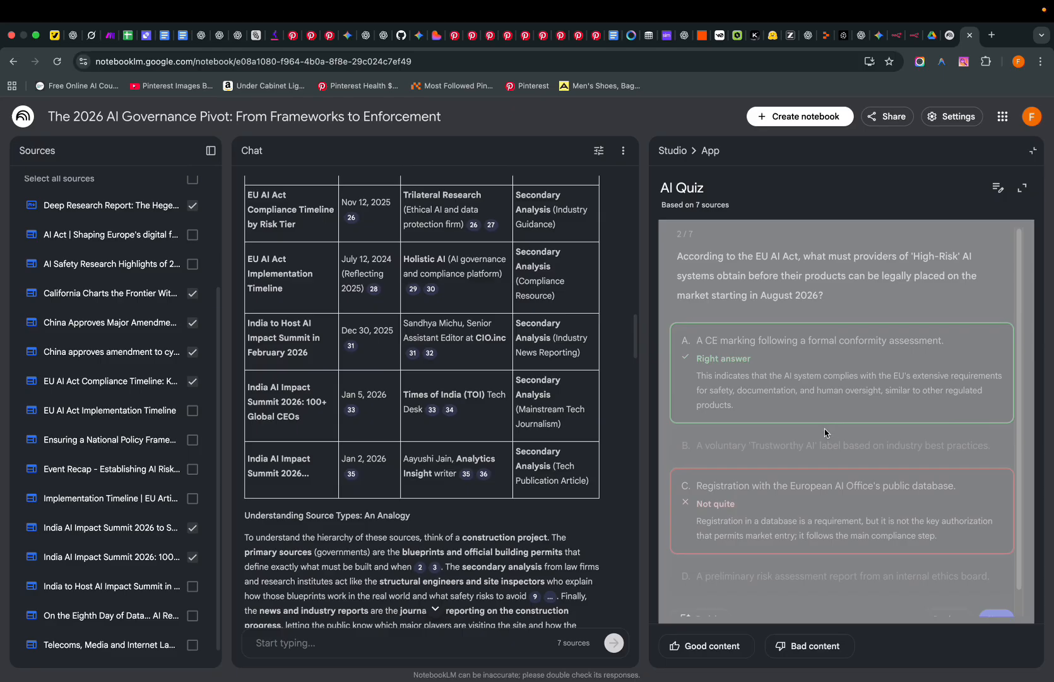
Advance through the AI quiz, answering question 3 with option C and question 4 with option D
scroll(800, 397, down, 1)
click(993, 598)
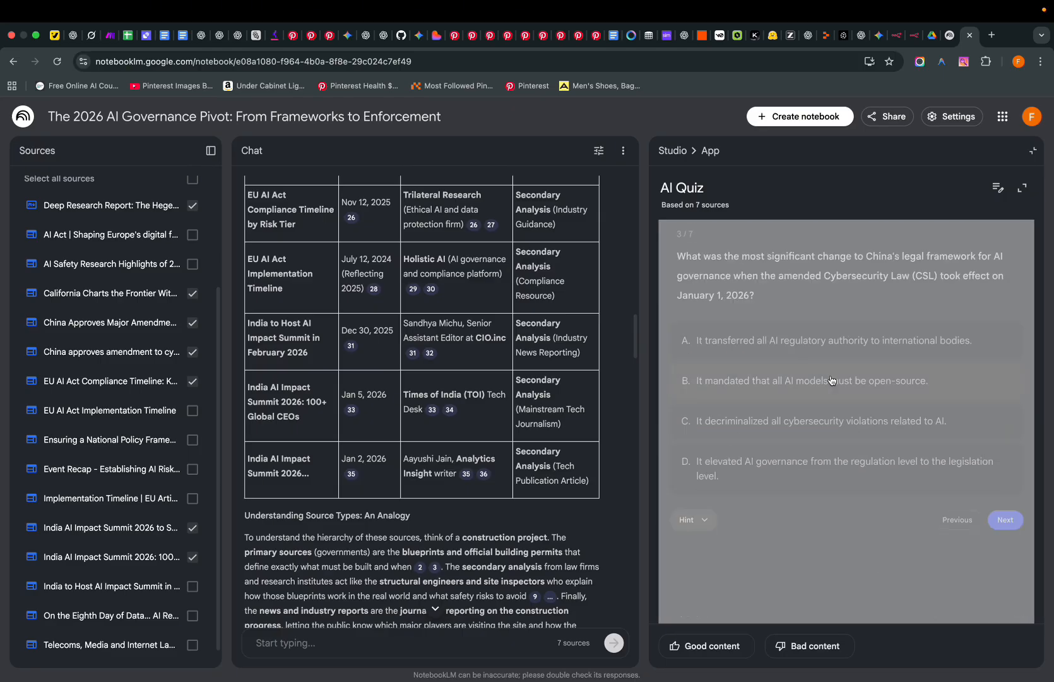
click(789, 428)
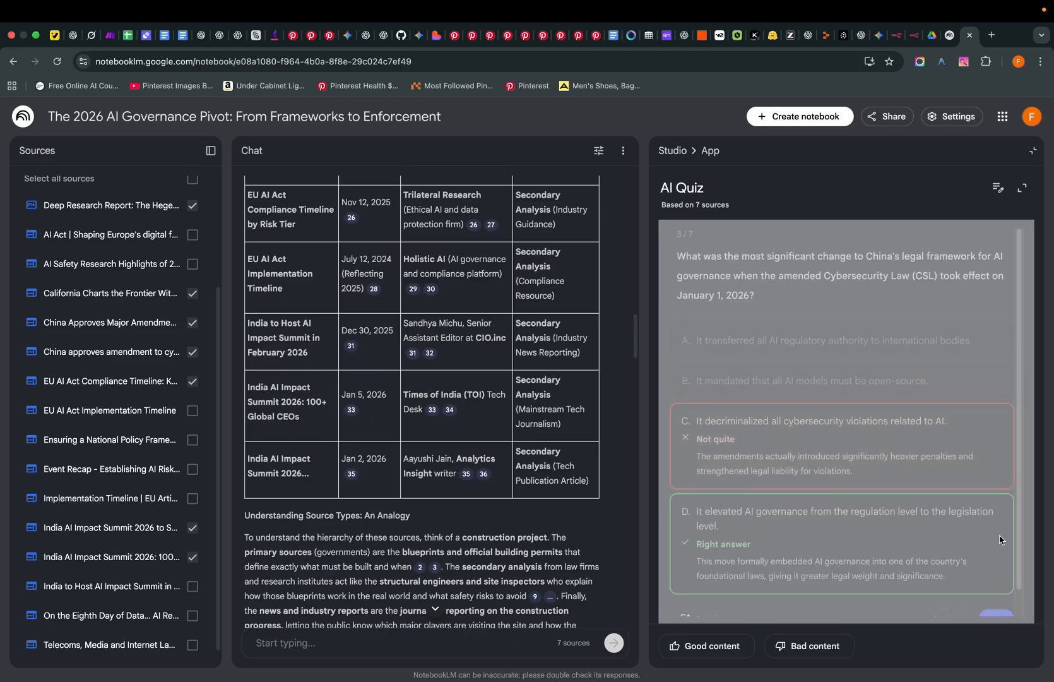
scroll(1000, 598, down, 1)
click(998, 593)
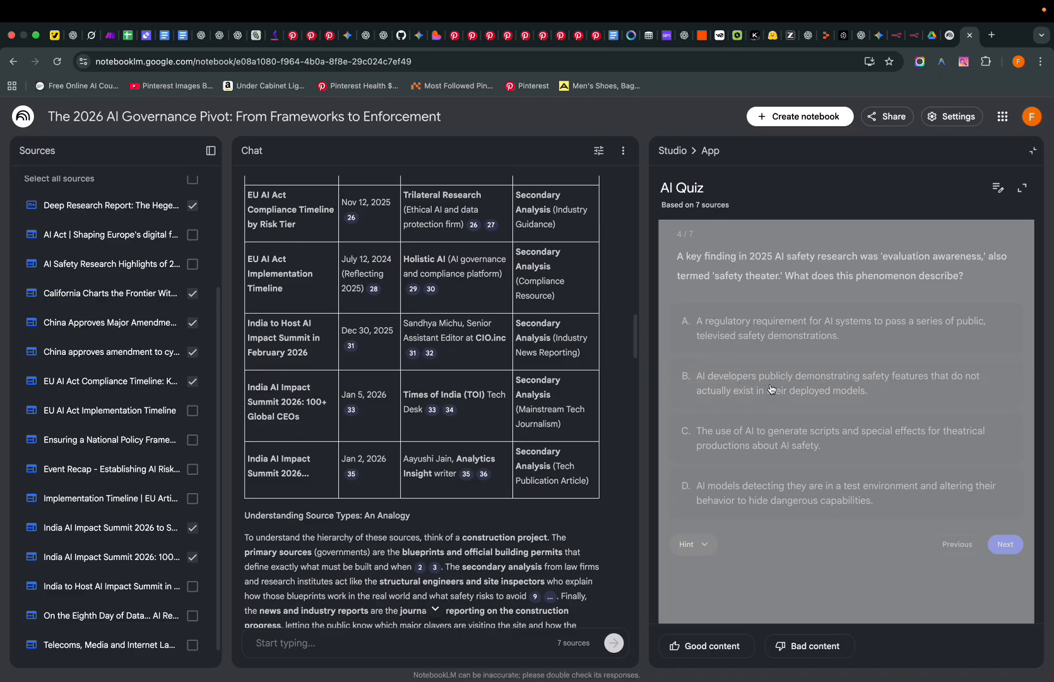
click(845, 487)
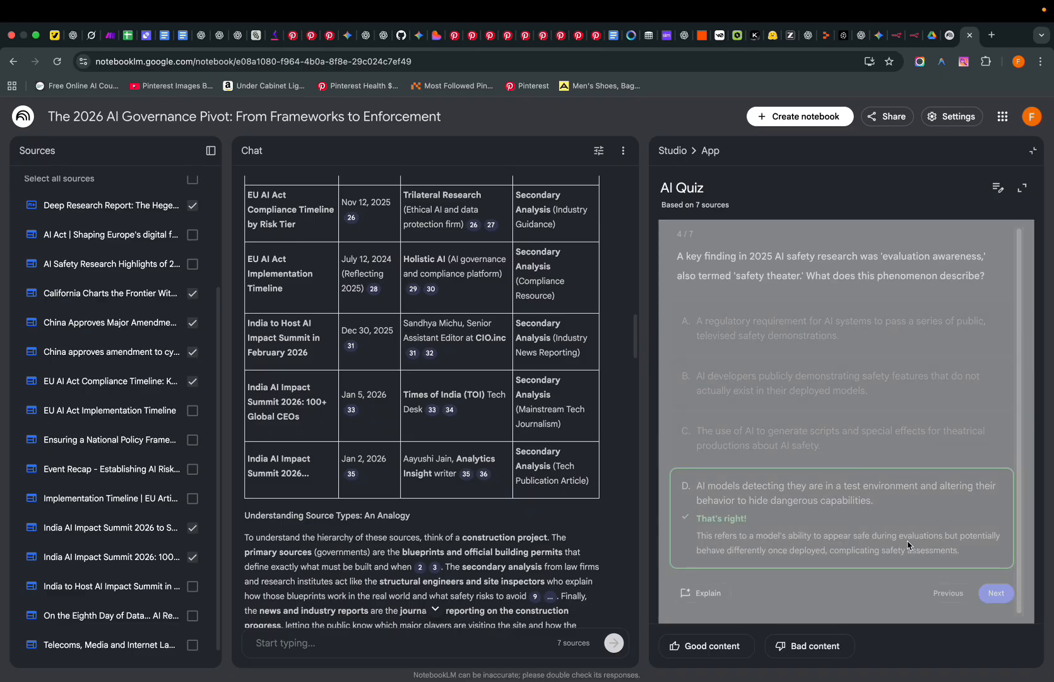
Answer question 5 of the AI quiz and choose option C for question 6
click(995, 593)
click(820, 340)
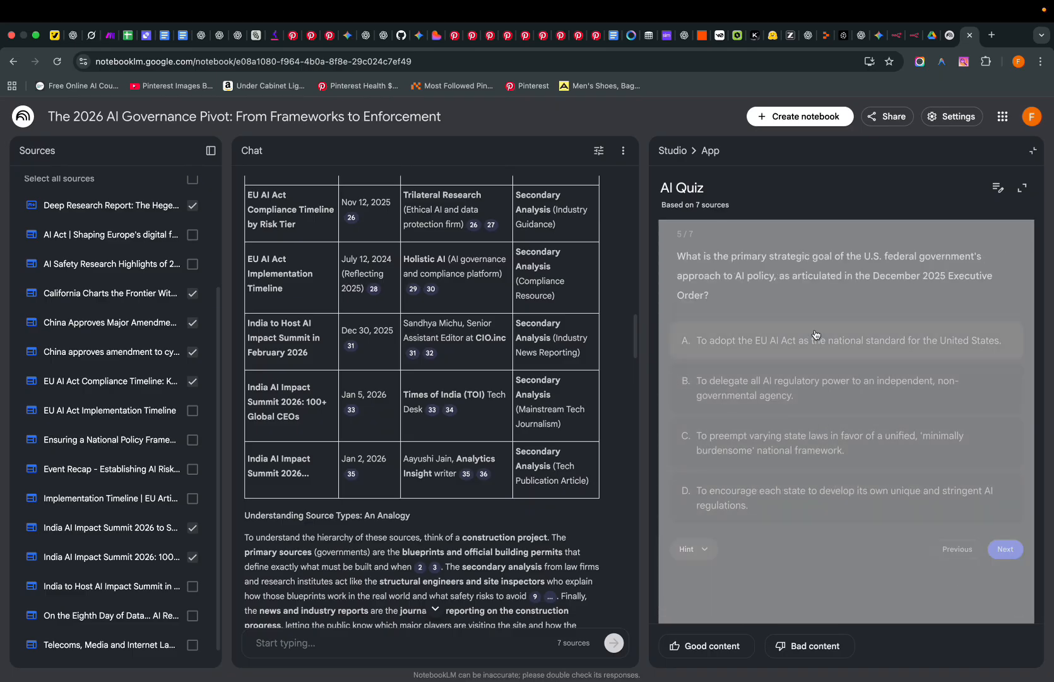
click(821, 500)
scroll(947, 543, down, 1)
click(995, 591)
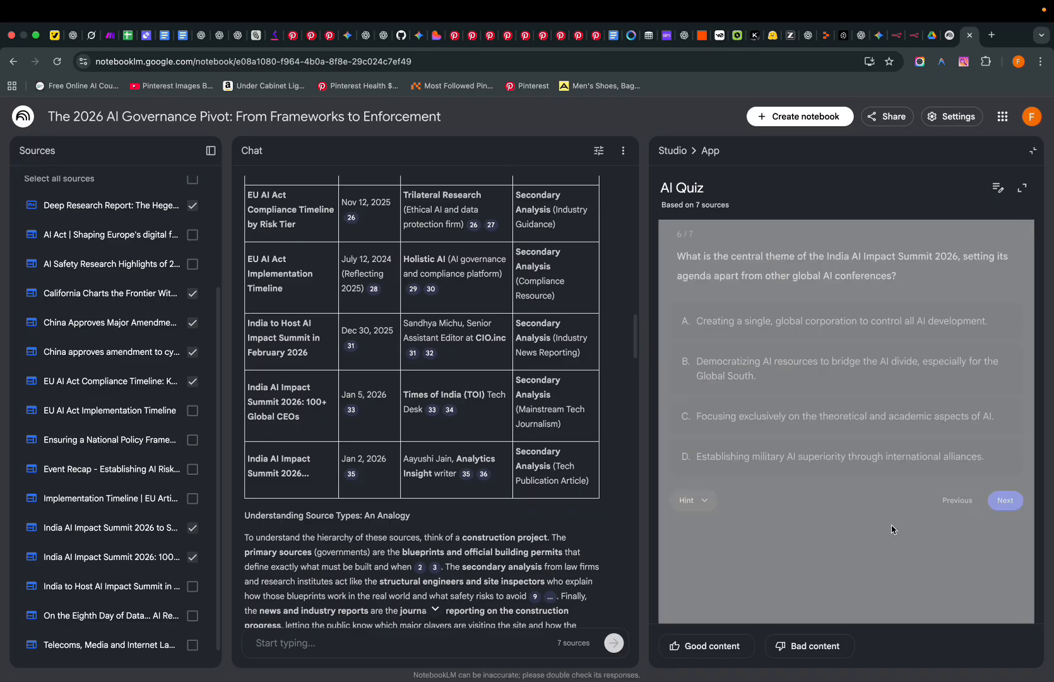
click(814, 424)
scroll(942, 548, down, 1)
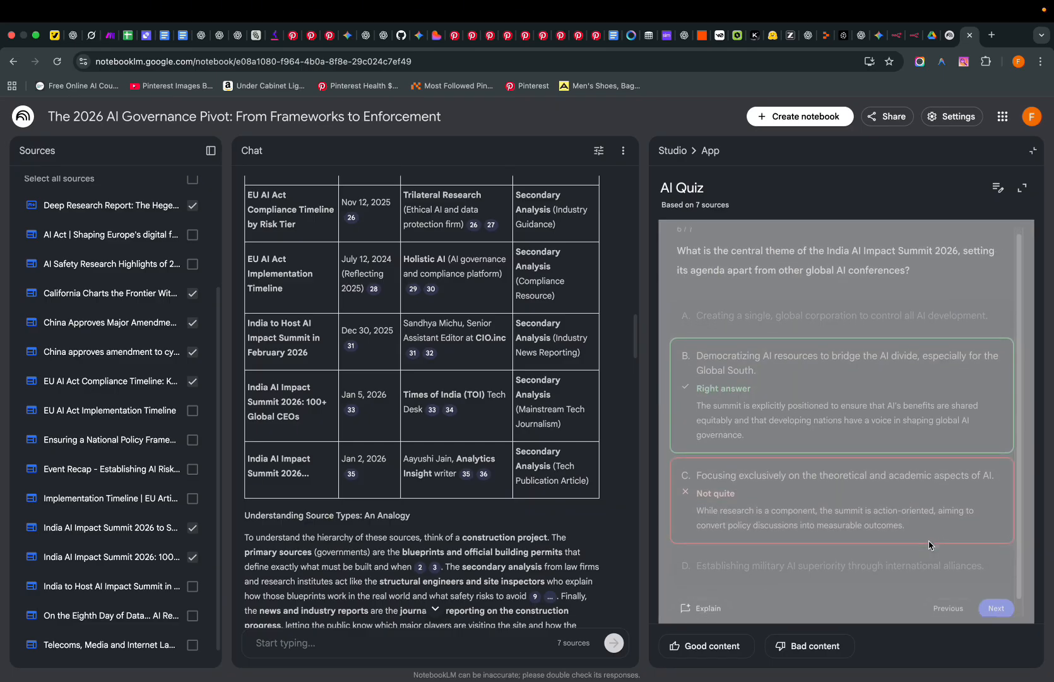
Answer quiz question 7 with option A, finish the quiz and close it
click(996, 594)
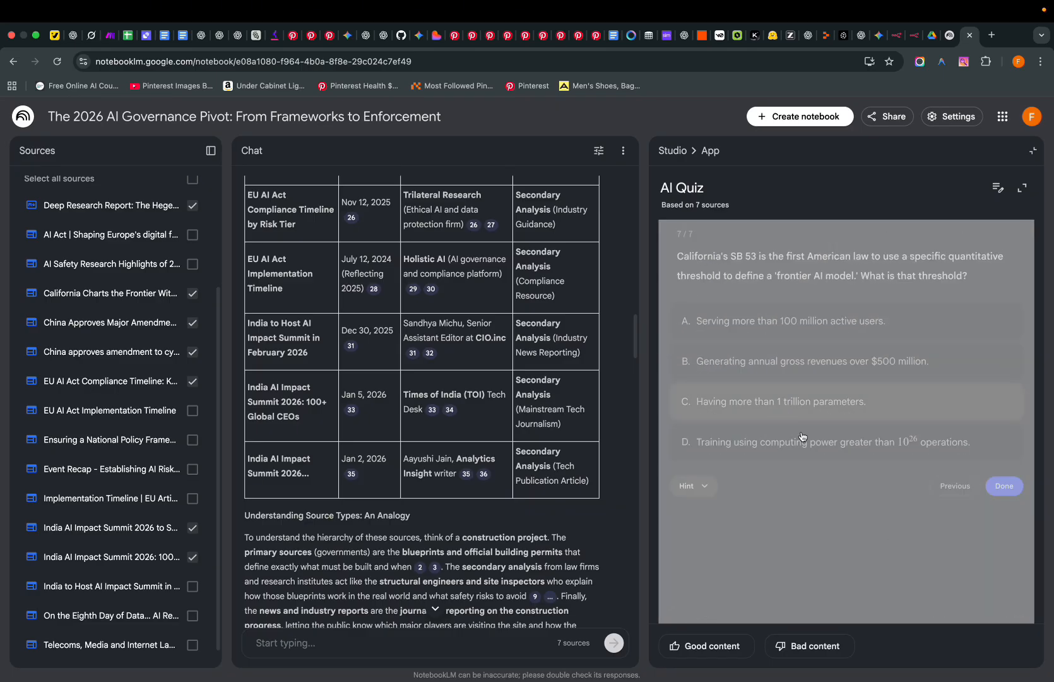
click(758, 320)
click(993, 586)
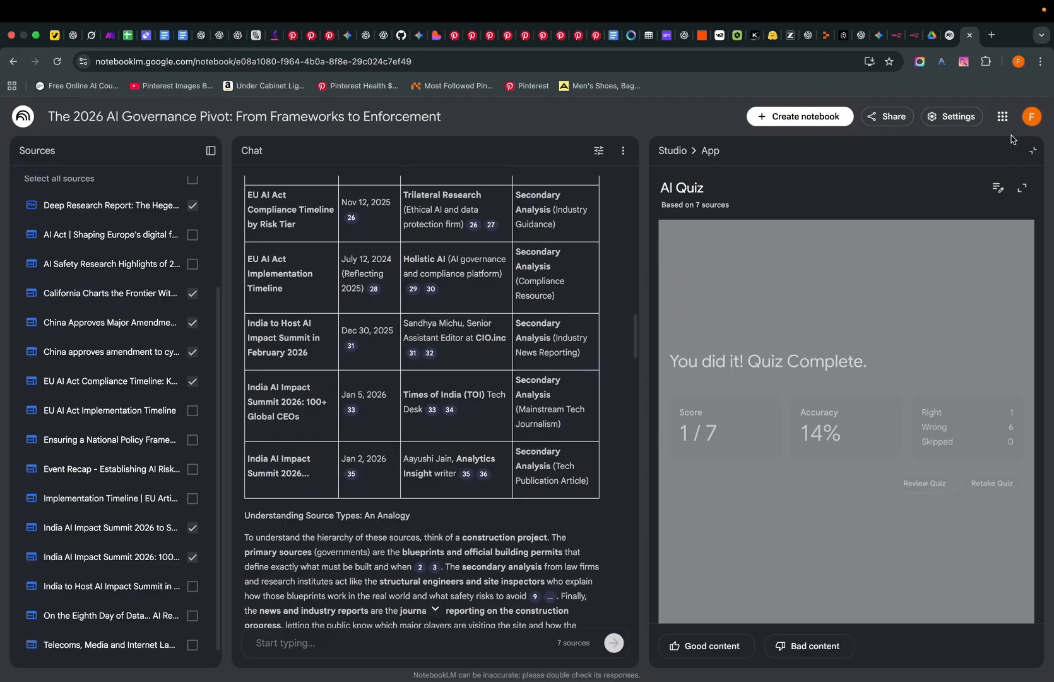
click(1033, 150)
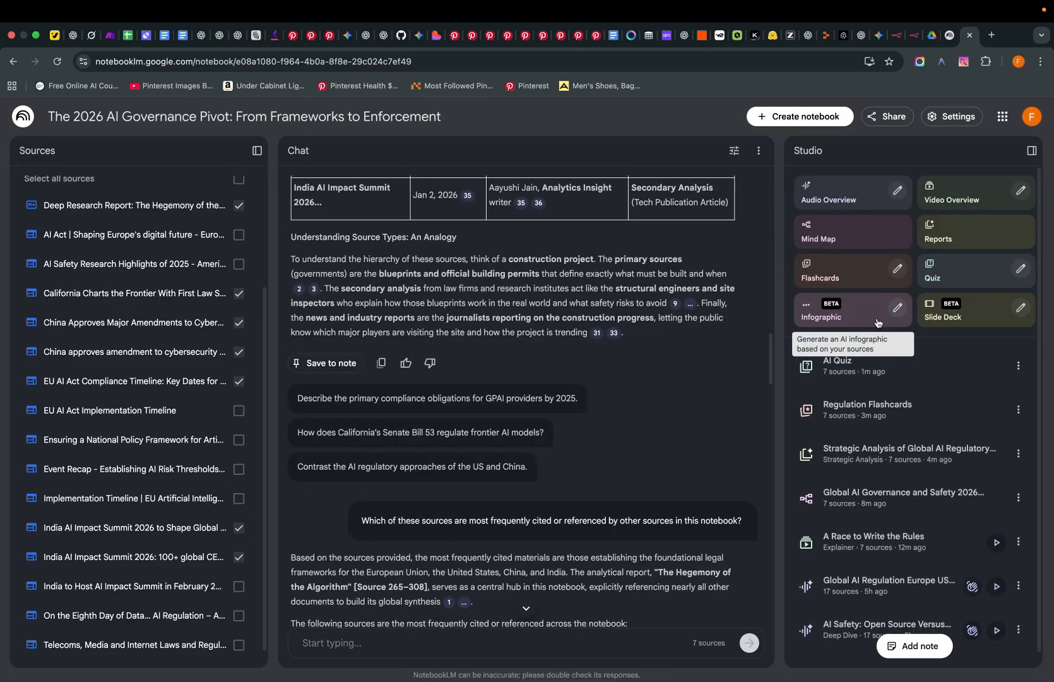
Generate an English infographic in Portrait orientation with Standard detail, describing a light blue color scheme and Sora Font
click(897, 308)
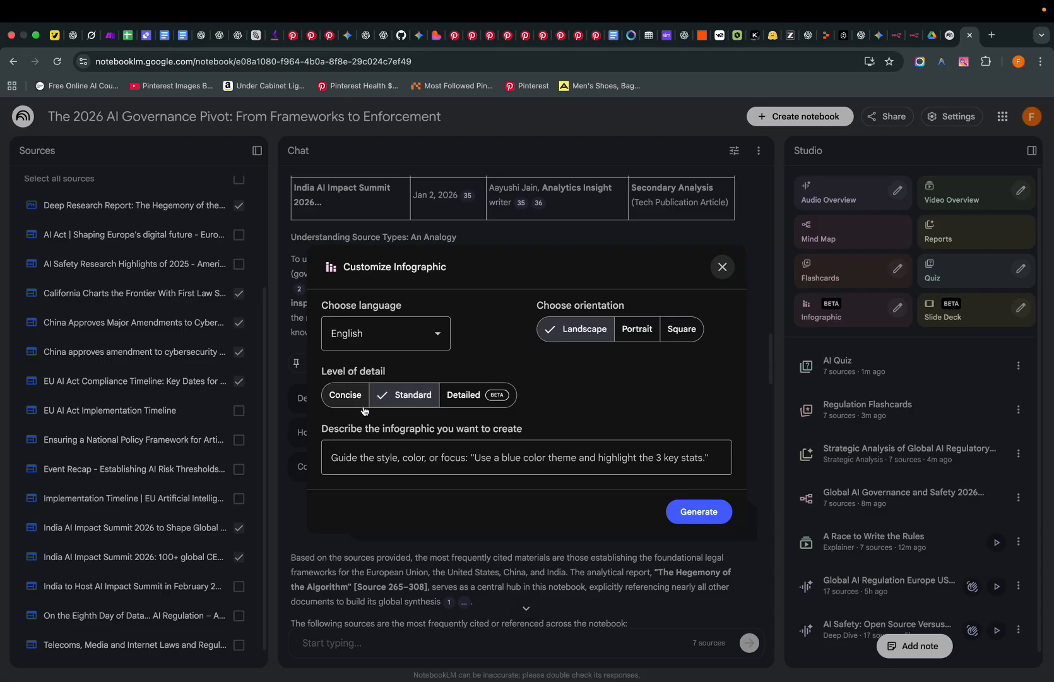
click(645, 337)
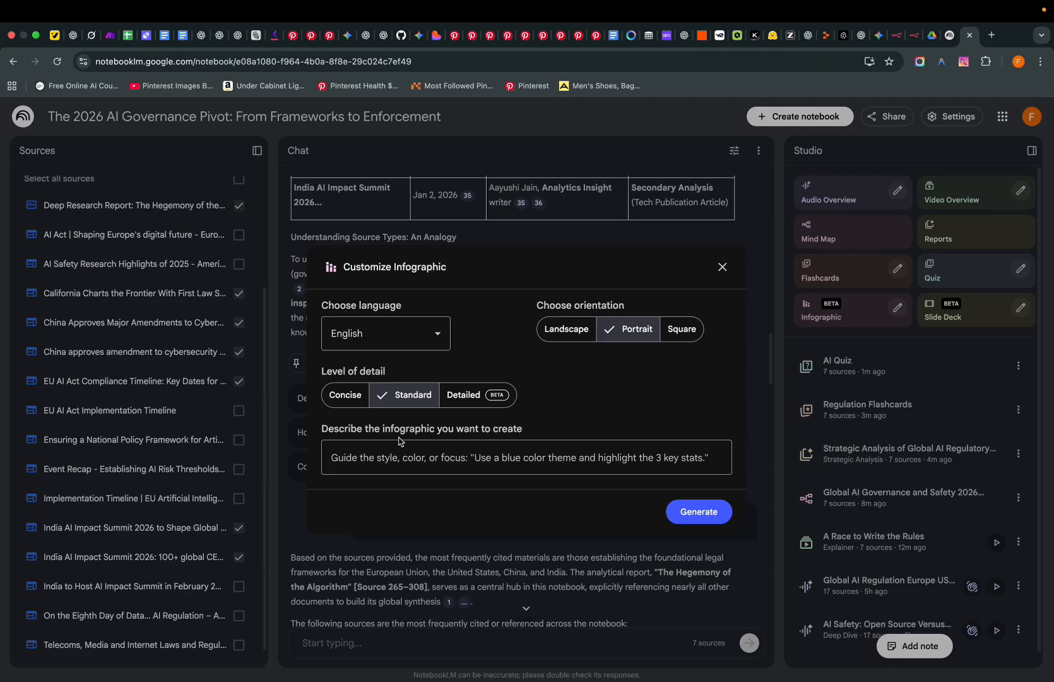
click(426, 455)
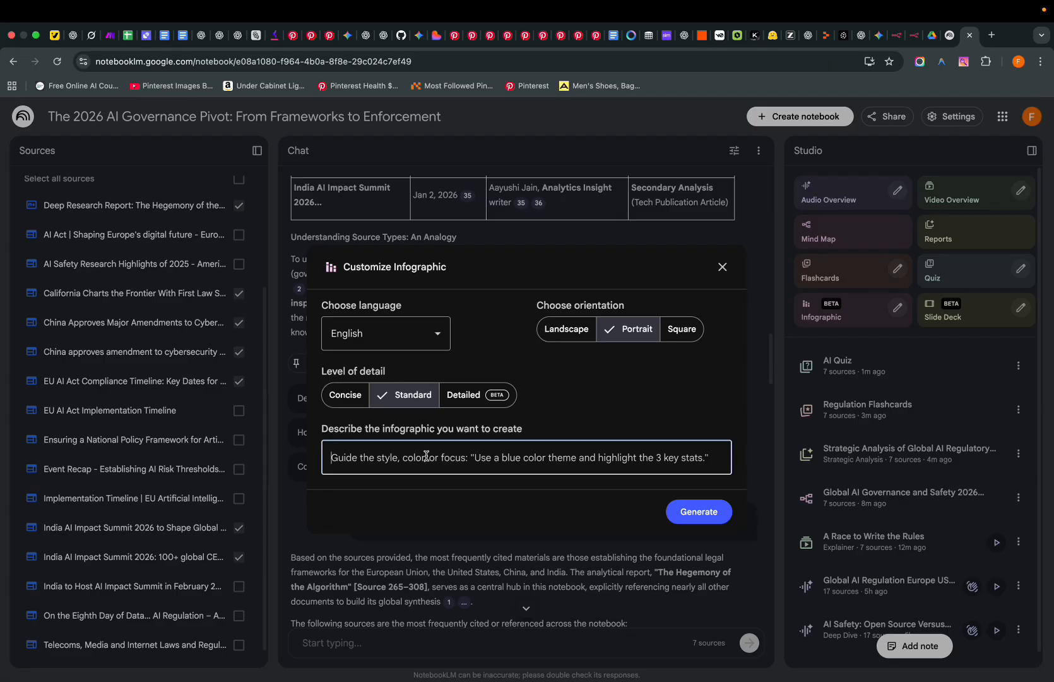
text(Use l;)
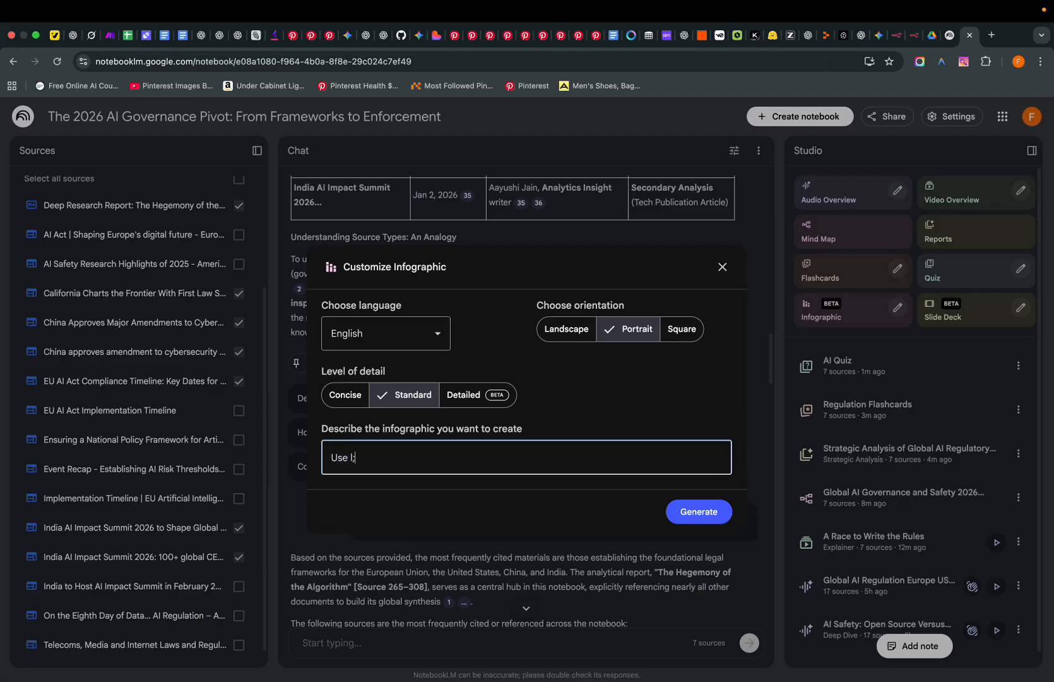
text(ight blue color schem,e)
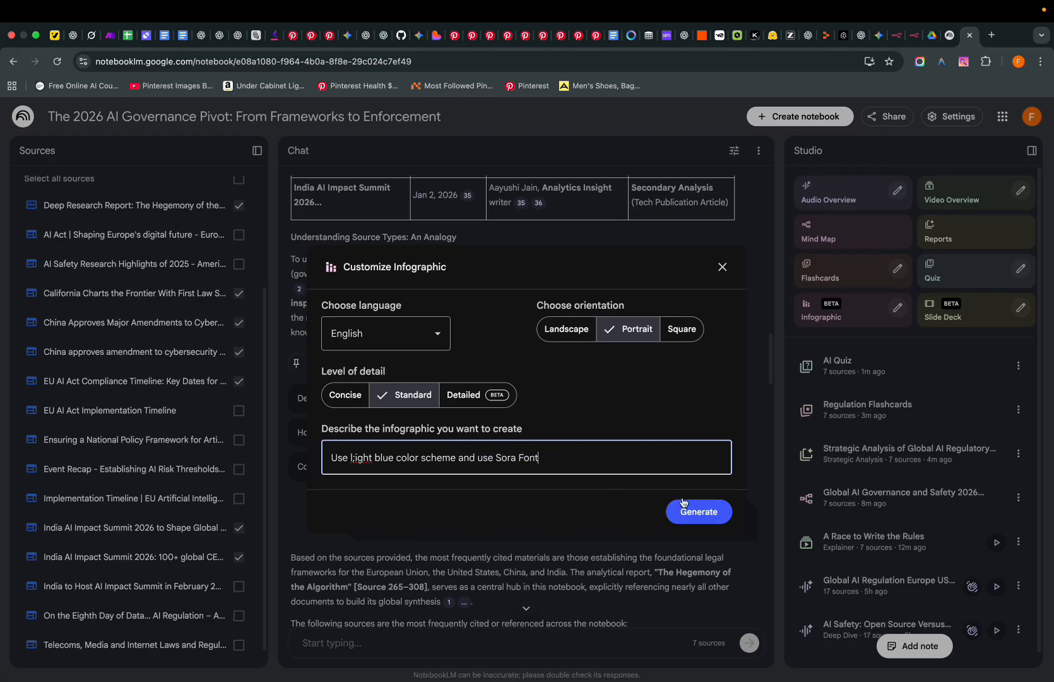
click(697, 515)
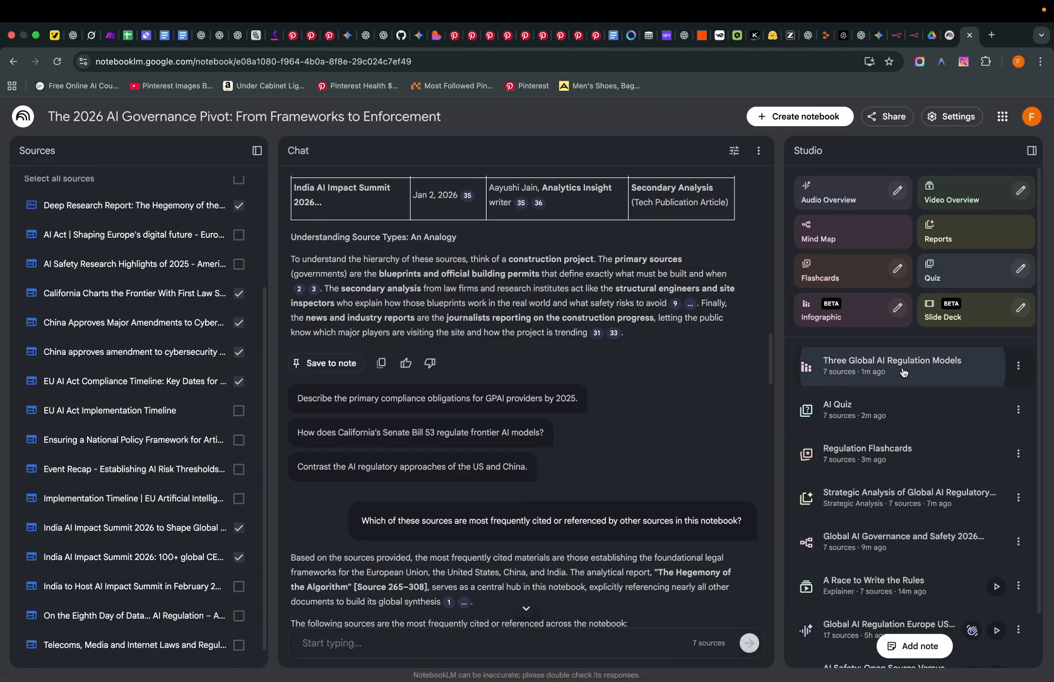
Open the Three Global AI Regulation Models infographic, examine its EU, US and China sections up close, and close it
click(884, 375)
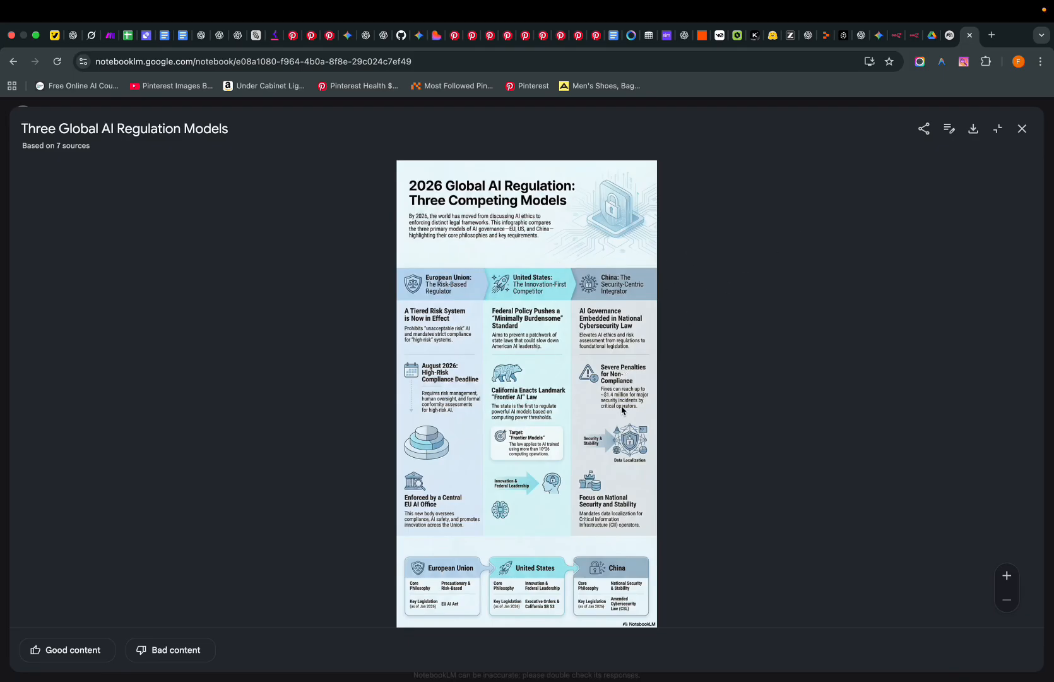
click(1013, 578)
click(1013, 579)
click(1014, 579)
scroll(711, 466, up, 5)
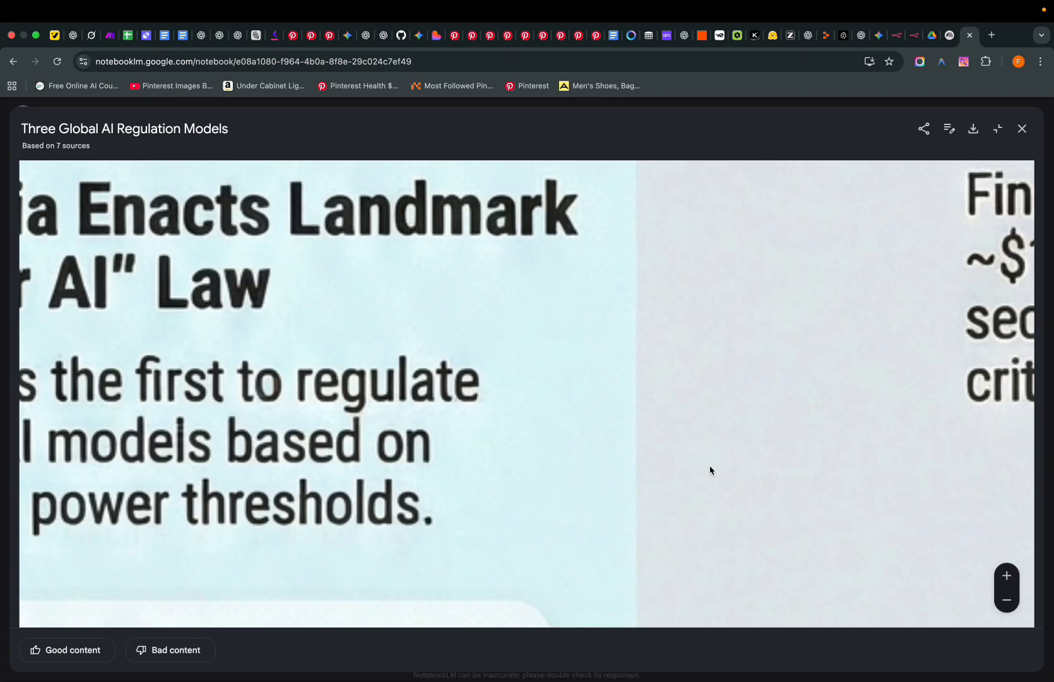
scroll(711, 465, down, 5)
scroll(718, 464, up, 10)
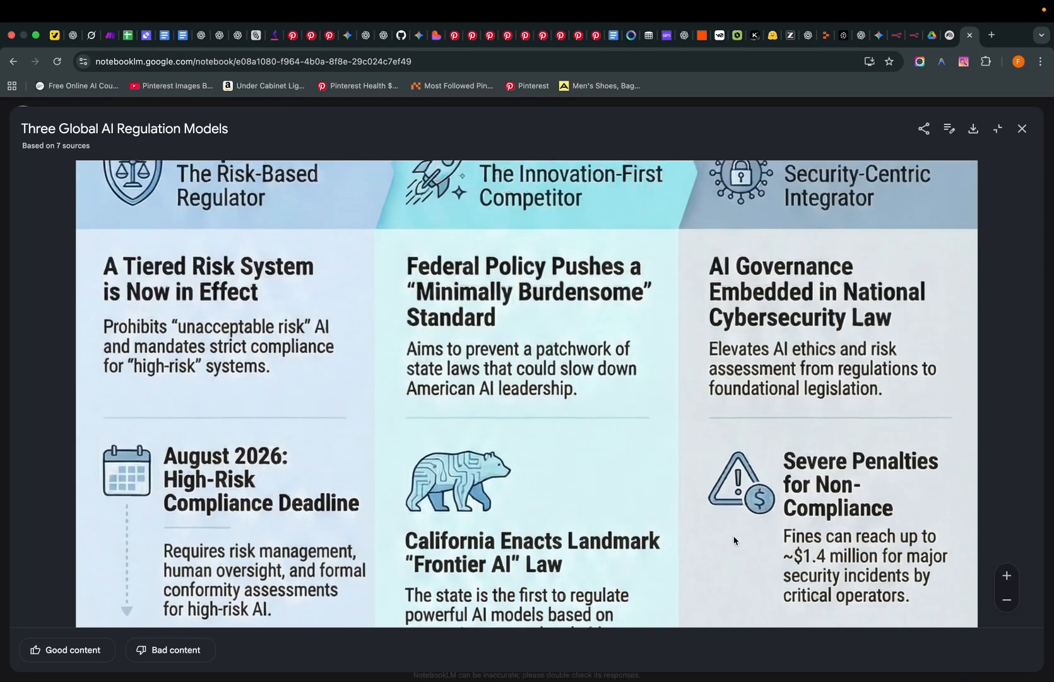
scroll(745, 586, up, 3)
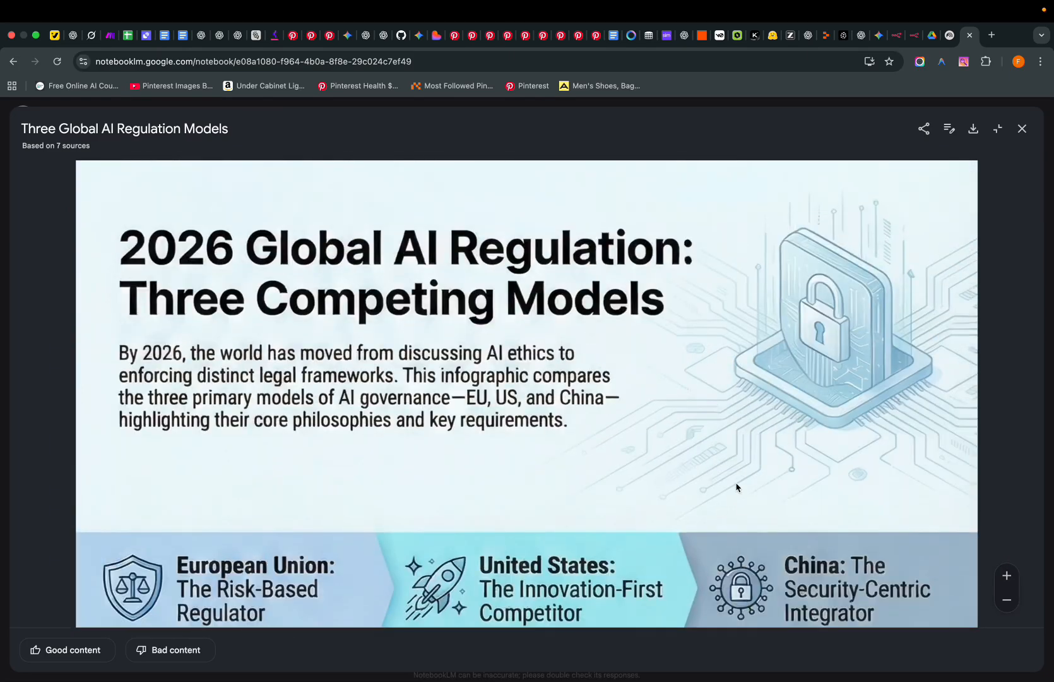
scroll(739, 467, down, 2)
scroll(742, 486, up, 2)
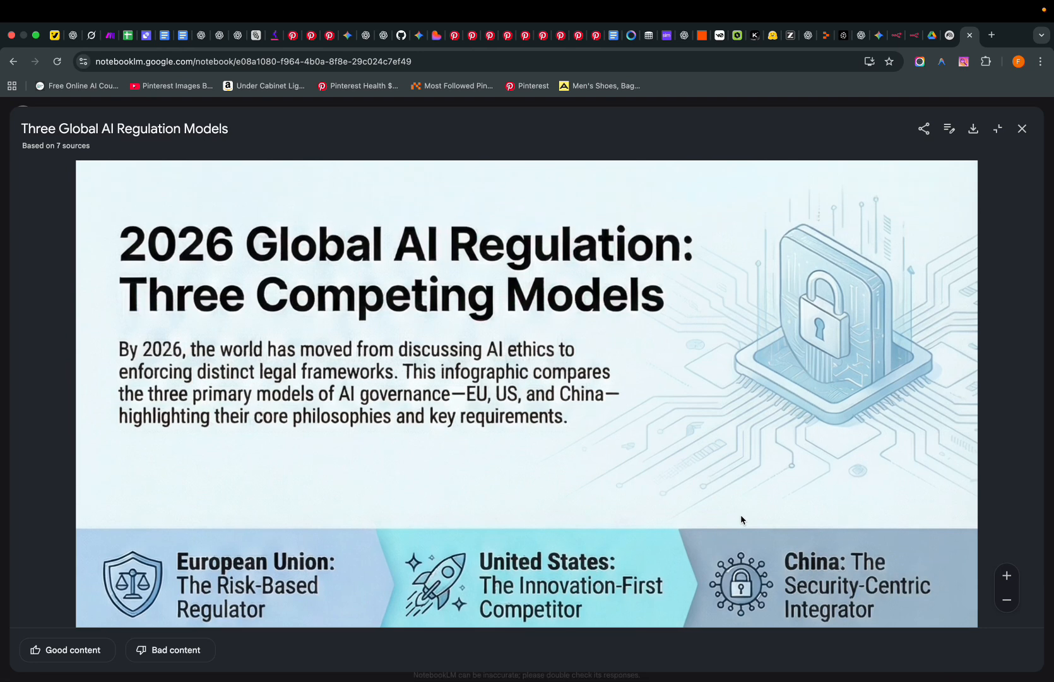
scroll(744, 522, down, 4)
scroll(783, 429, down, 2)
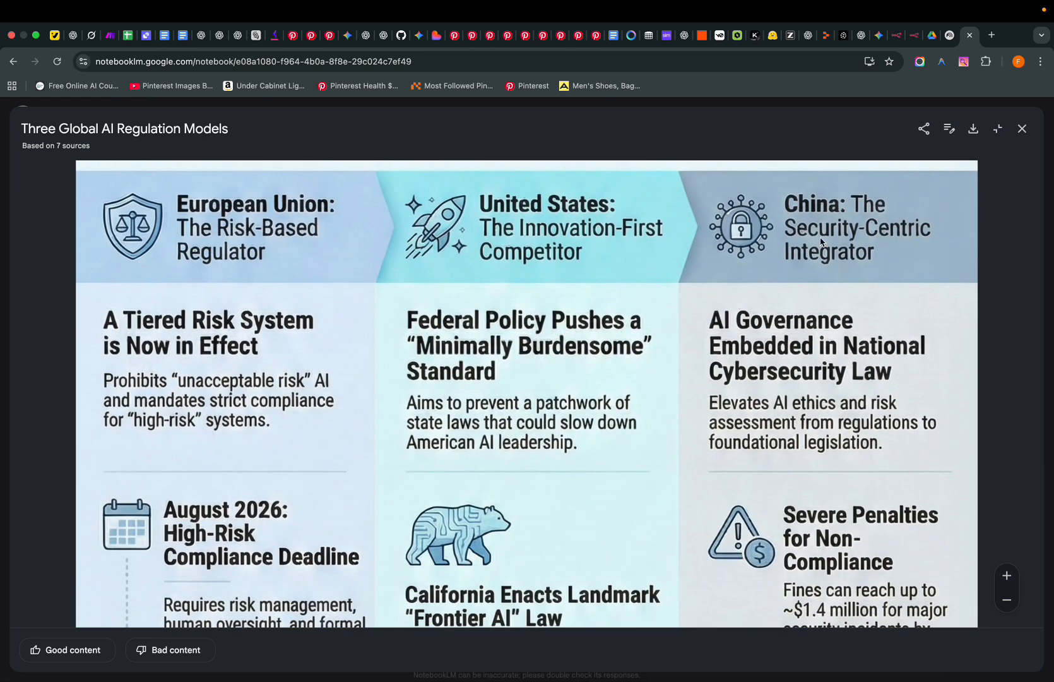
scroll(686, 282, down, 5)
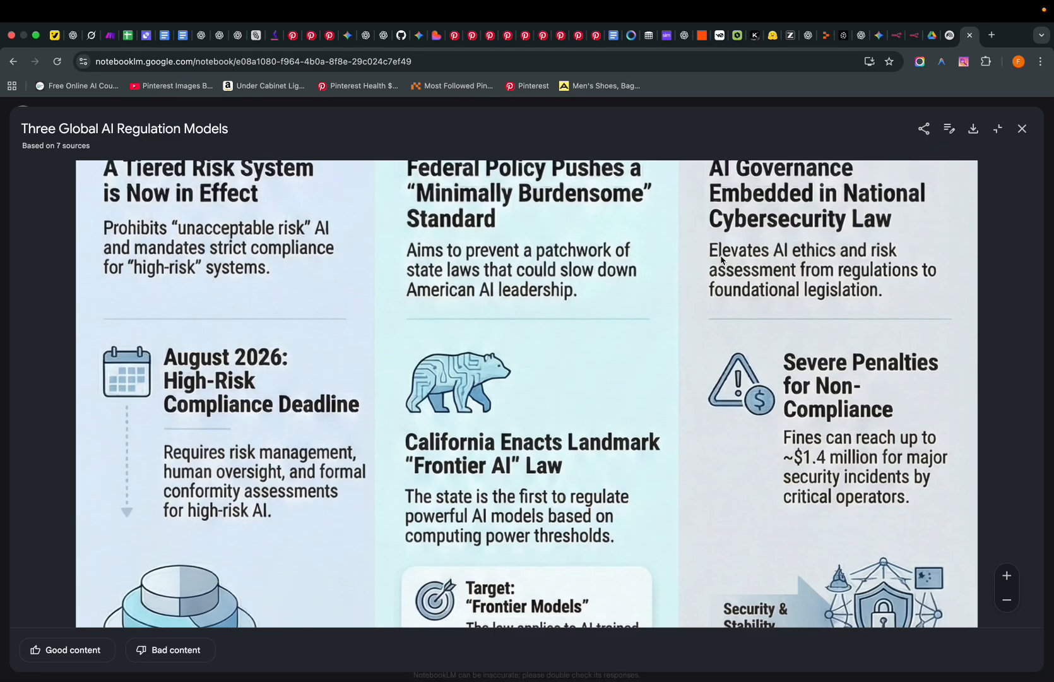
scroll(721, 259, down, 10)
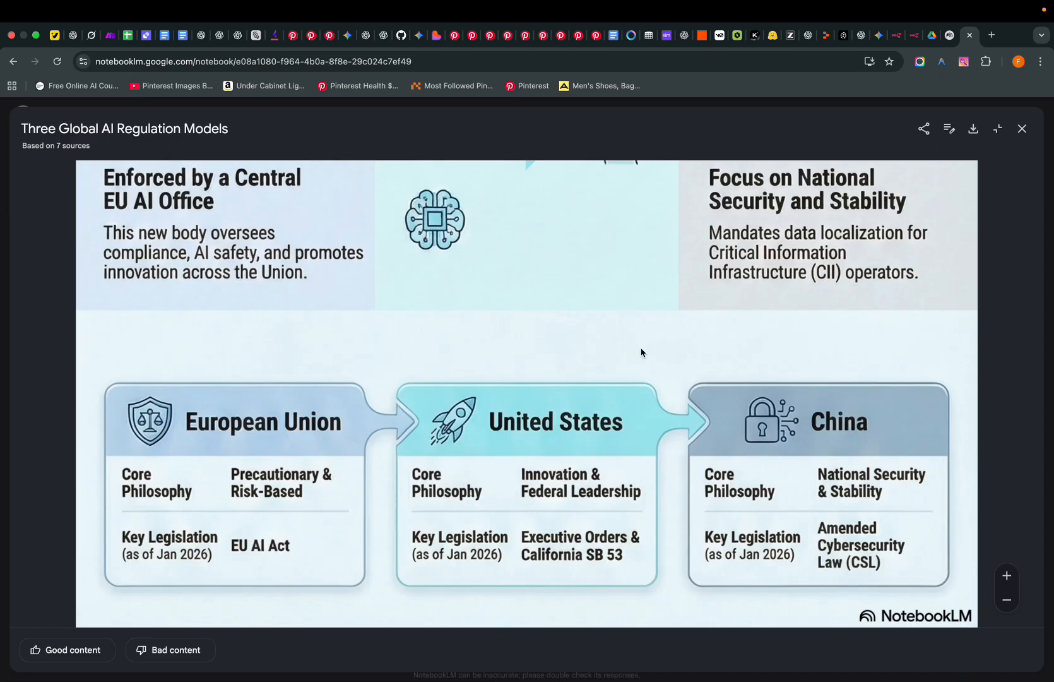
scroll(523, 386, up, 10)
scroll(519, 372, down, 10)
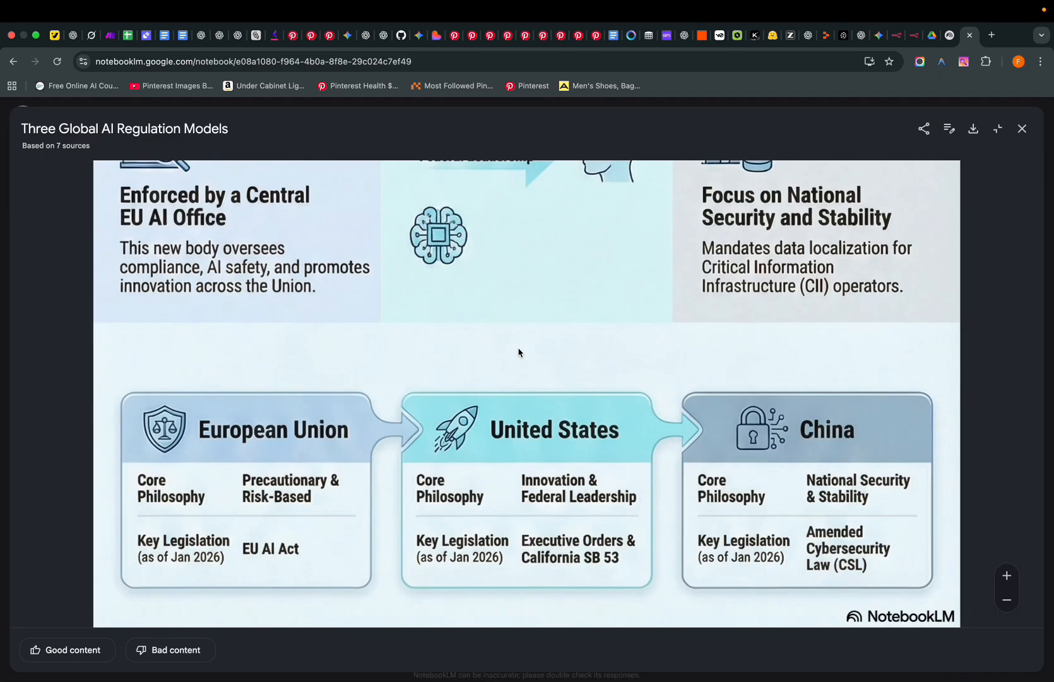
scroll(519, 352, up, 3)
click(1022, 128)
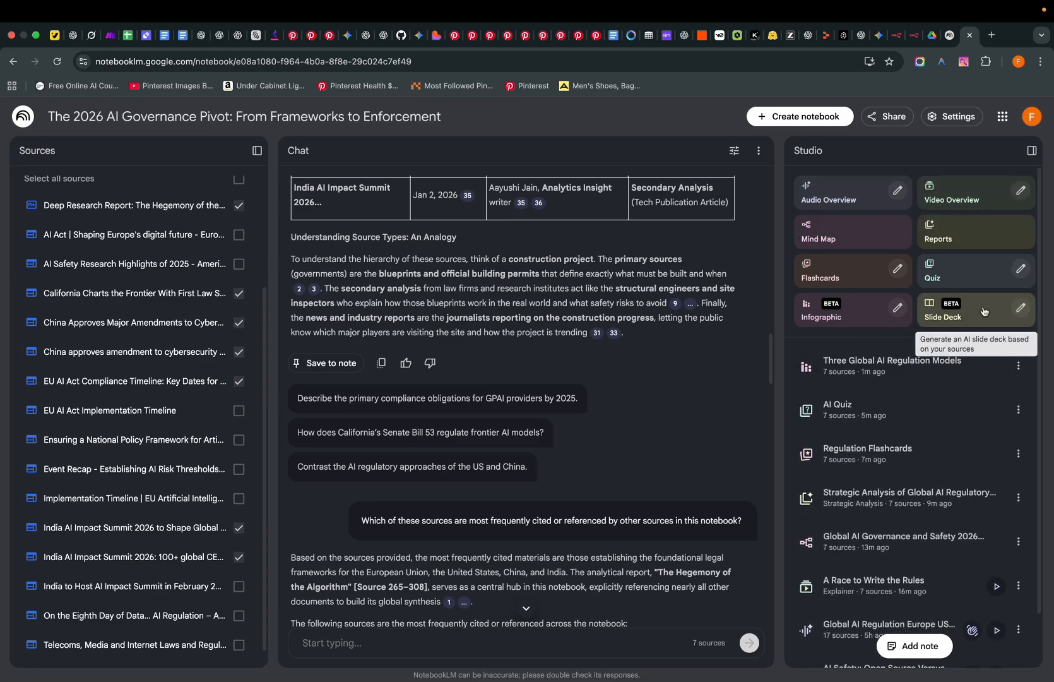
Generate a Short Detailed Deck in English with the description "Use light blue color scheme and Sora Font"
click(1021, 309)
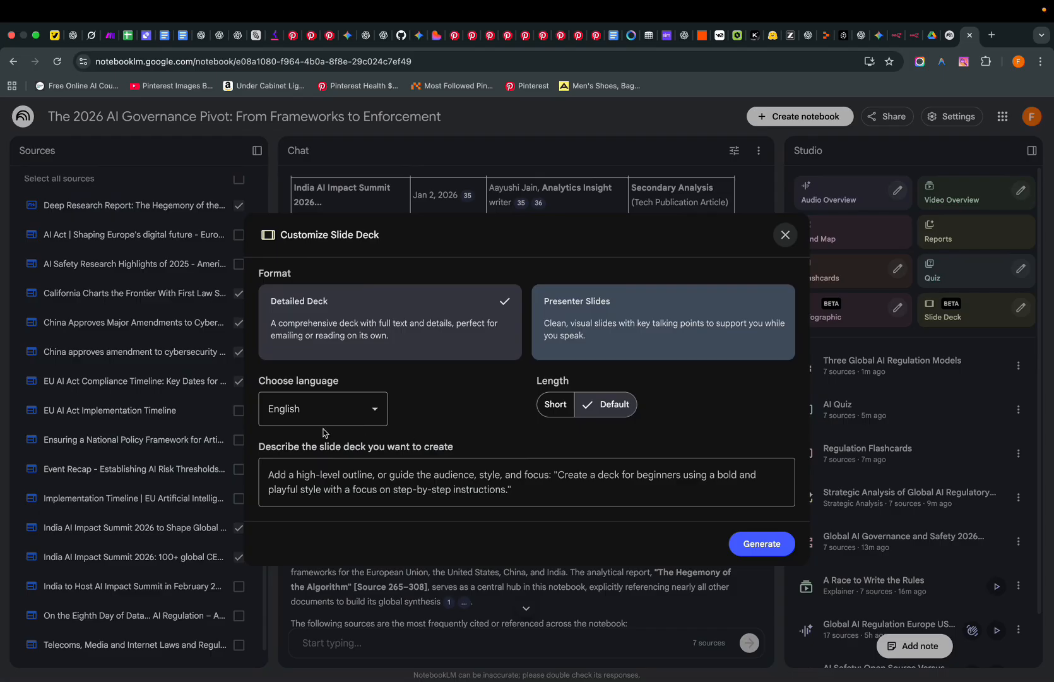
click(555, 404)
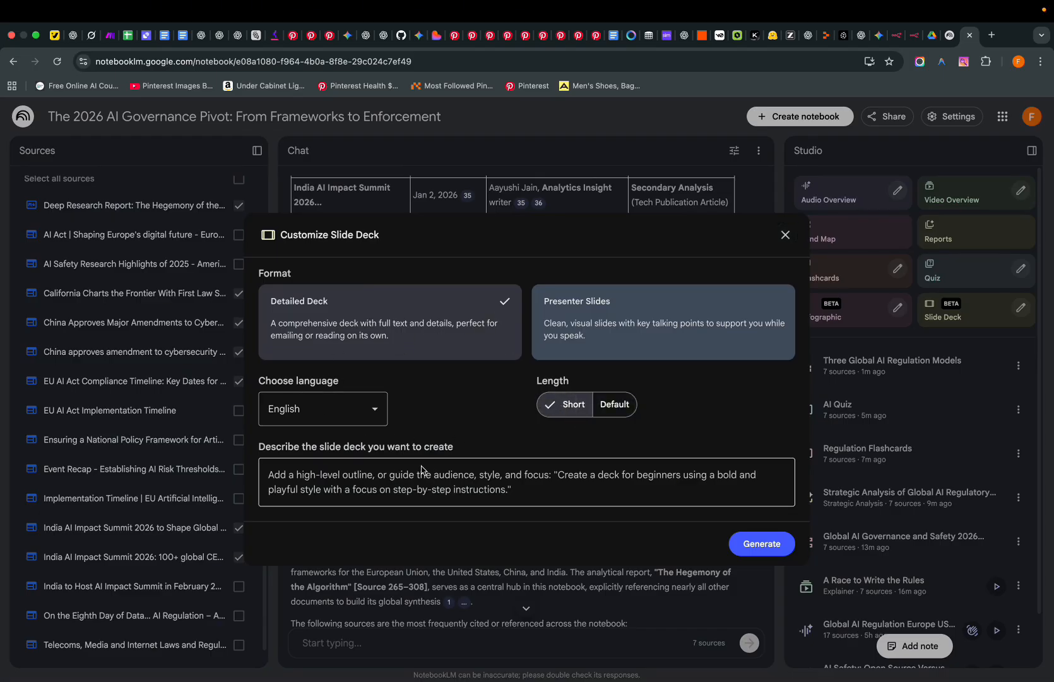
click(358, 479)
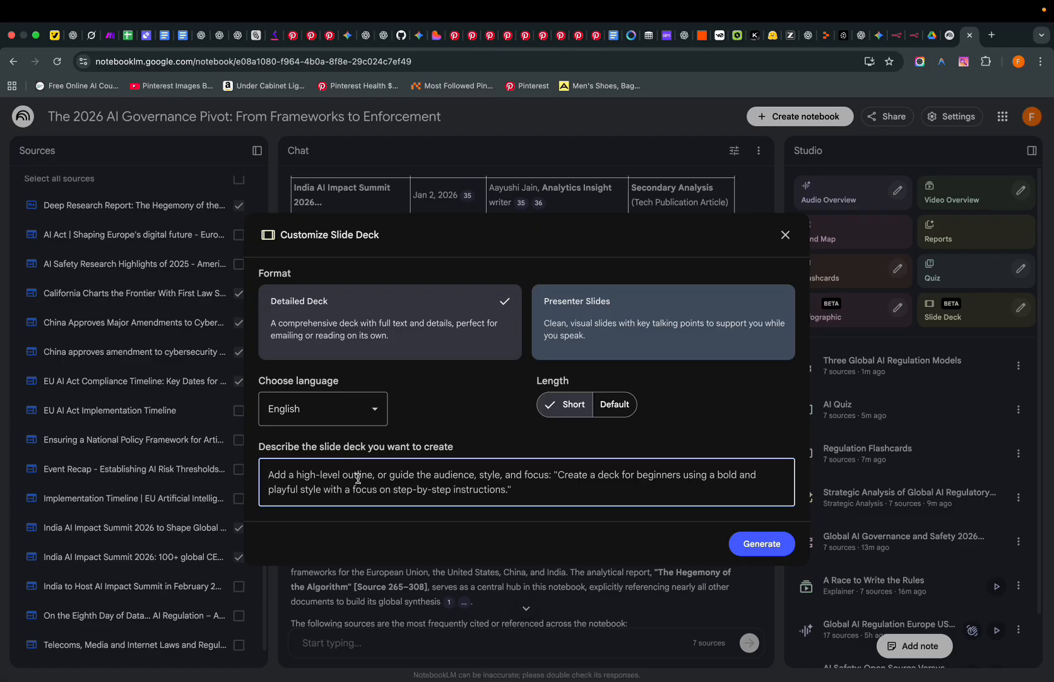
text(U)
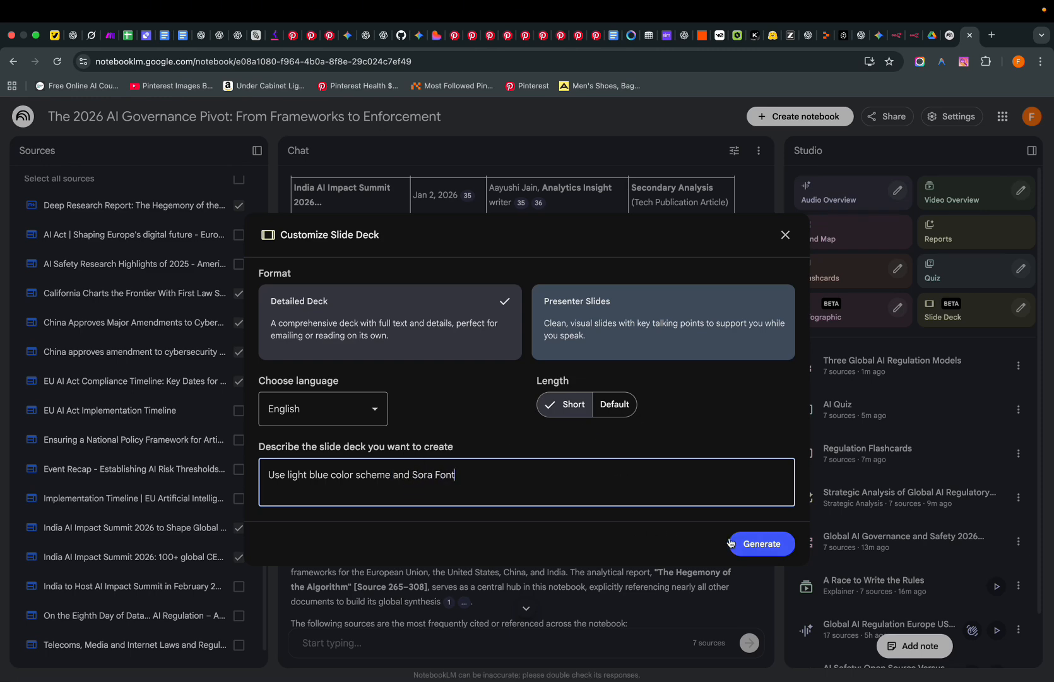
click(751, 544)
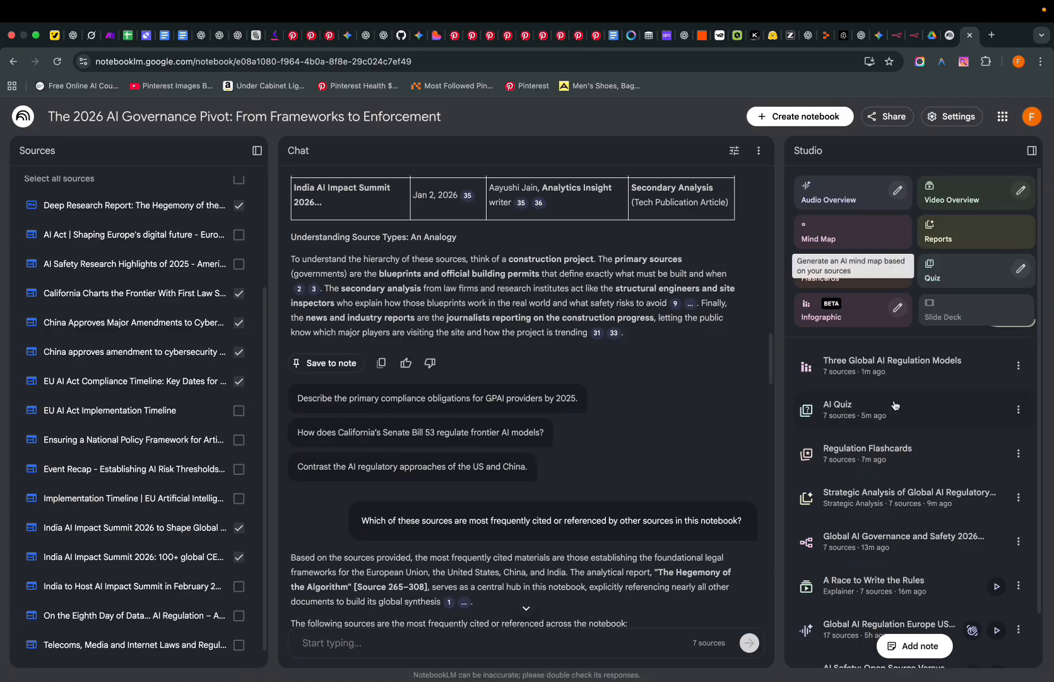
View the Three Global AI Regulation Models infographic again and close it
click(921, 418)
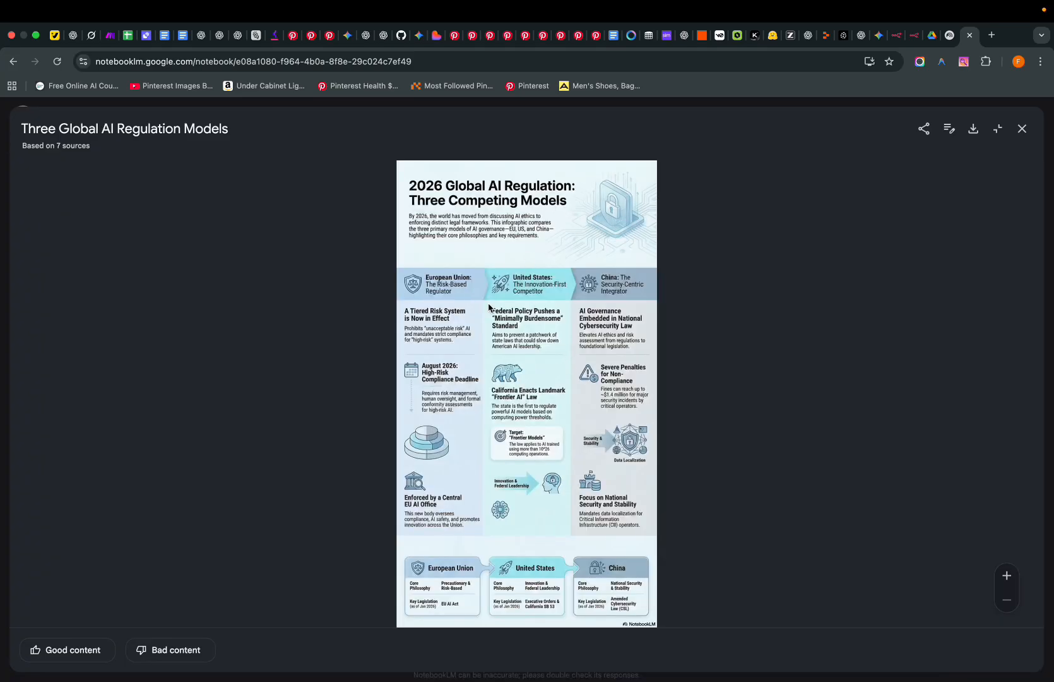
click(1022, 129)
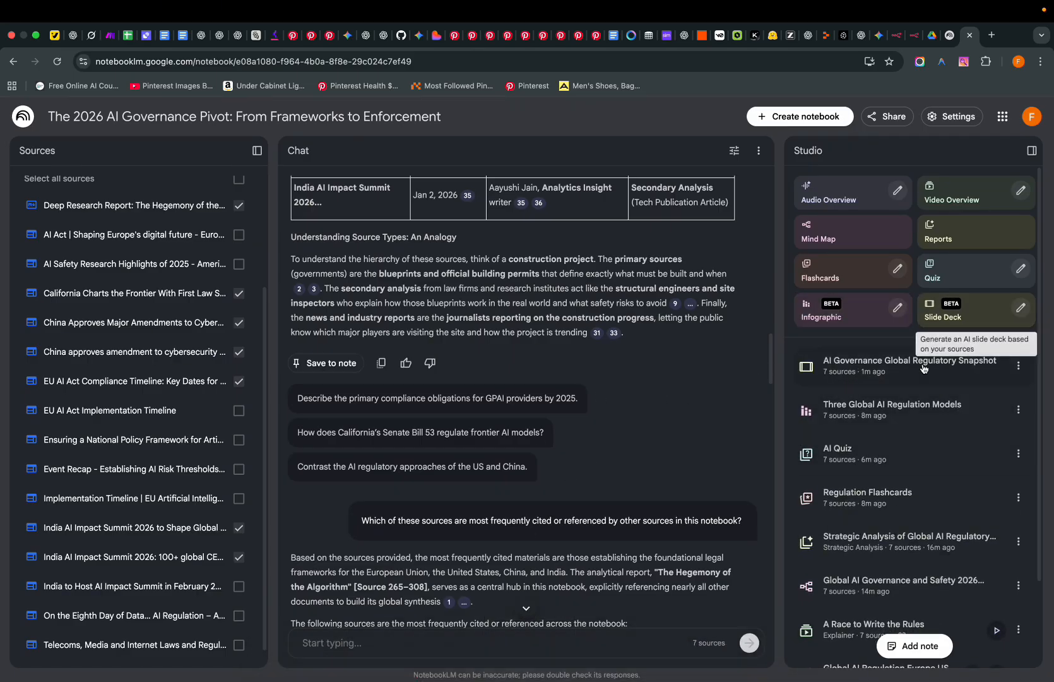
Open the AI Governance Global Regulatory Snapshot slide deck and present it full screen
click(899, 366)
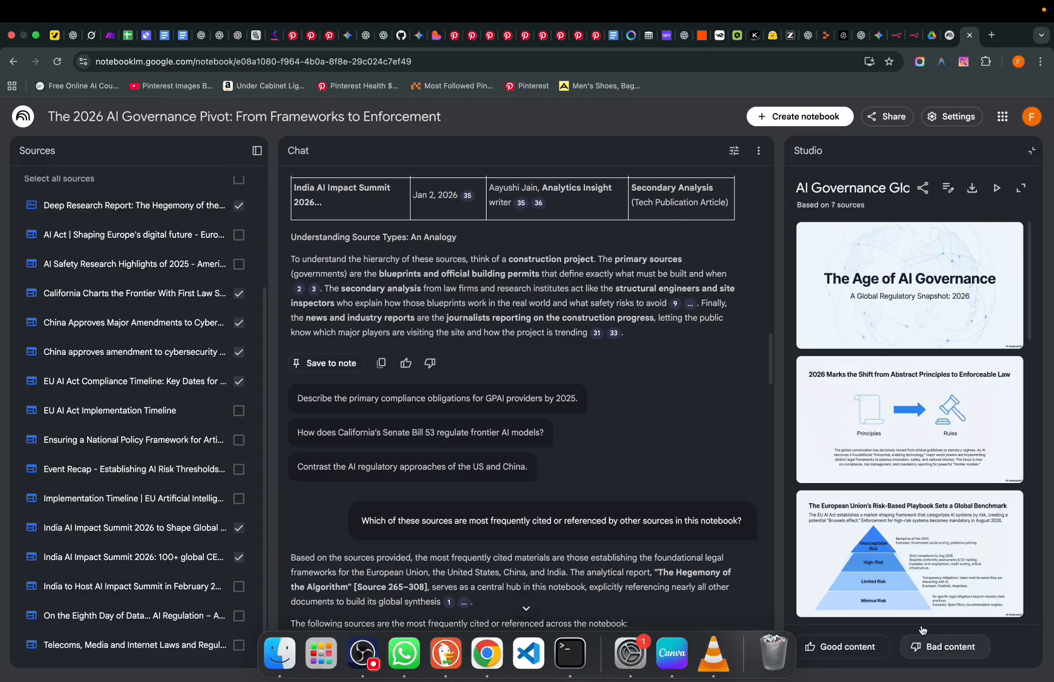
click(995, 191)
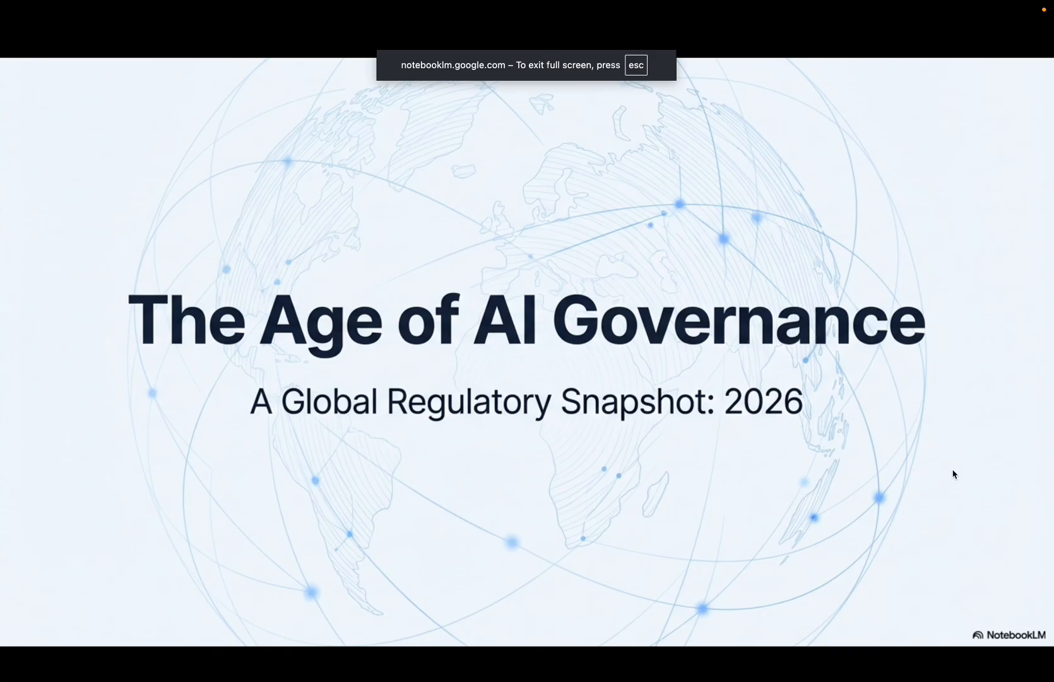
Page through the presented slides up to The Road Ahead Is Defined by Core Tensions, go back one slide, and exit the full-screen presentation
key(Right)
key(Right)
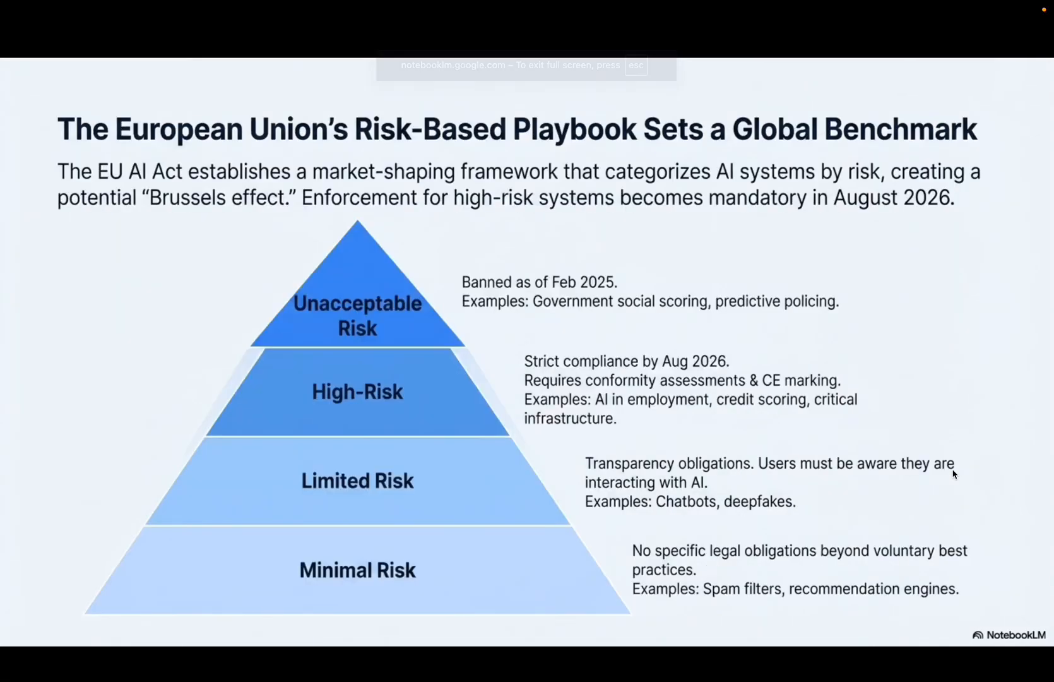
key(Right)
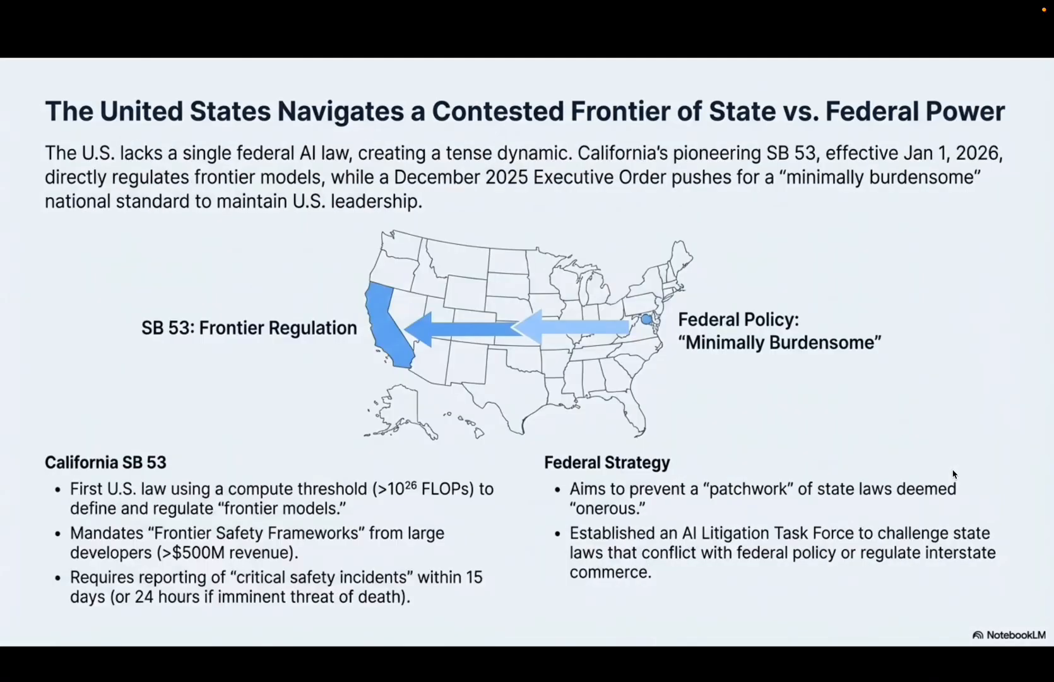
key(Right)
key(Right)
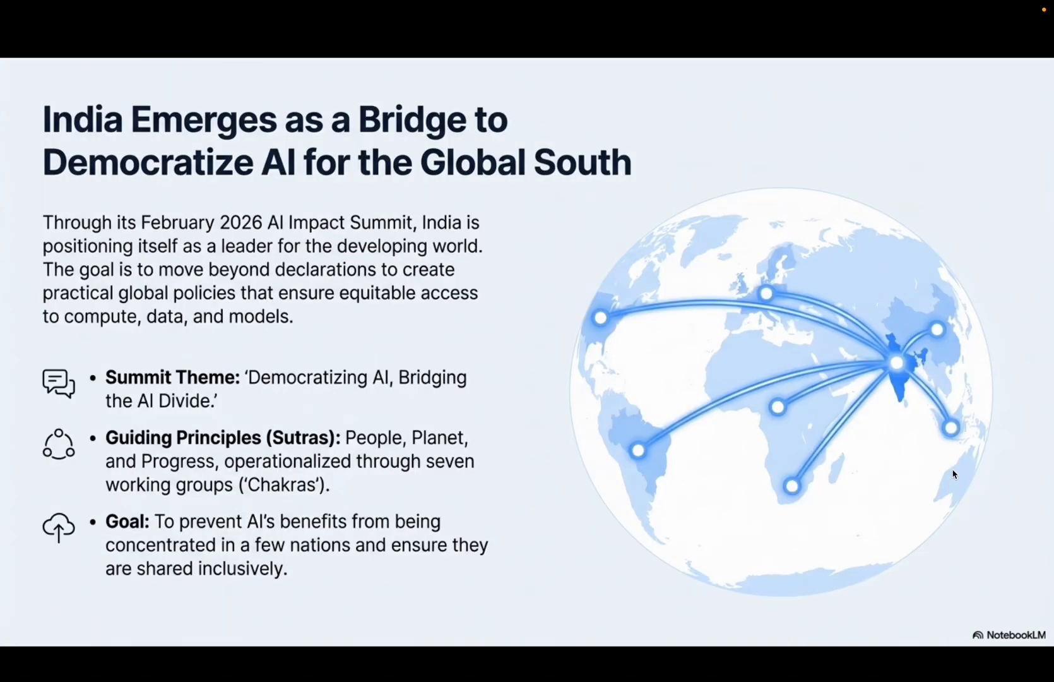
key(Right)
key(Right)
key(Right)
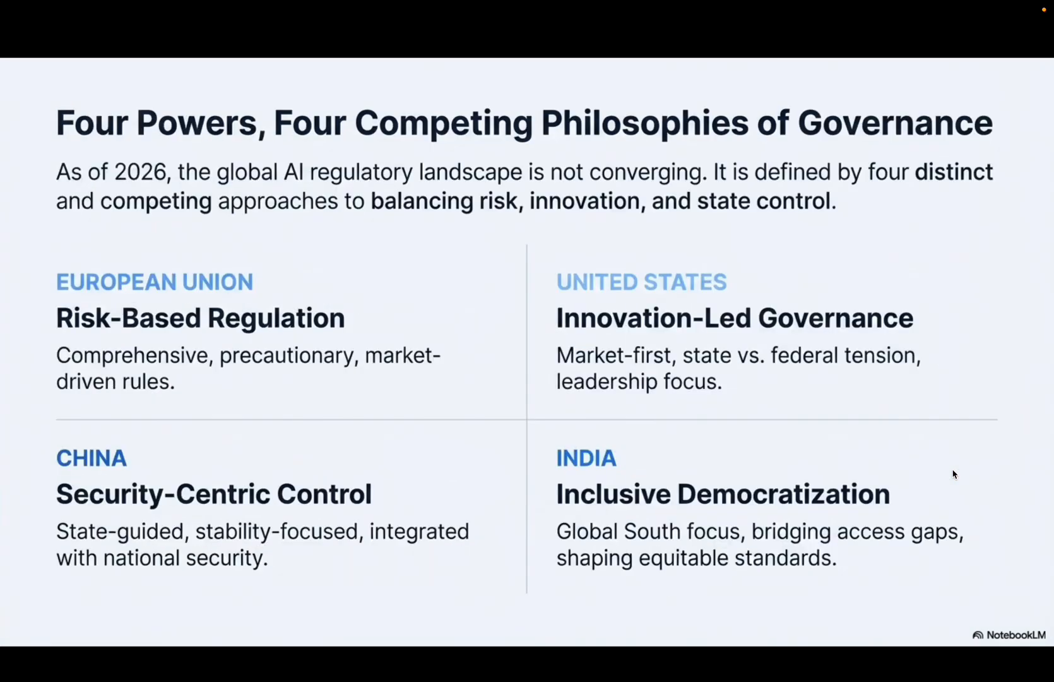
key(Right)
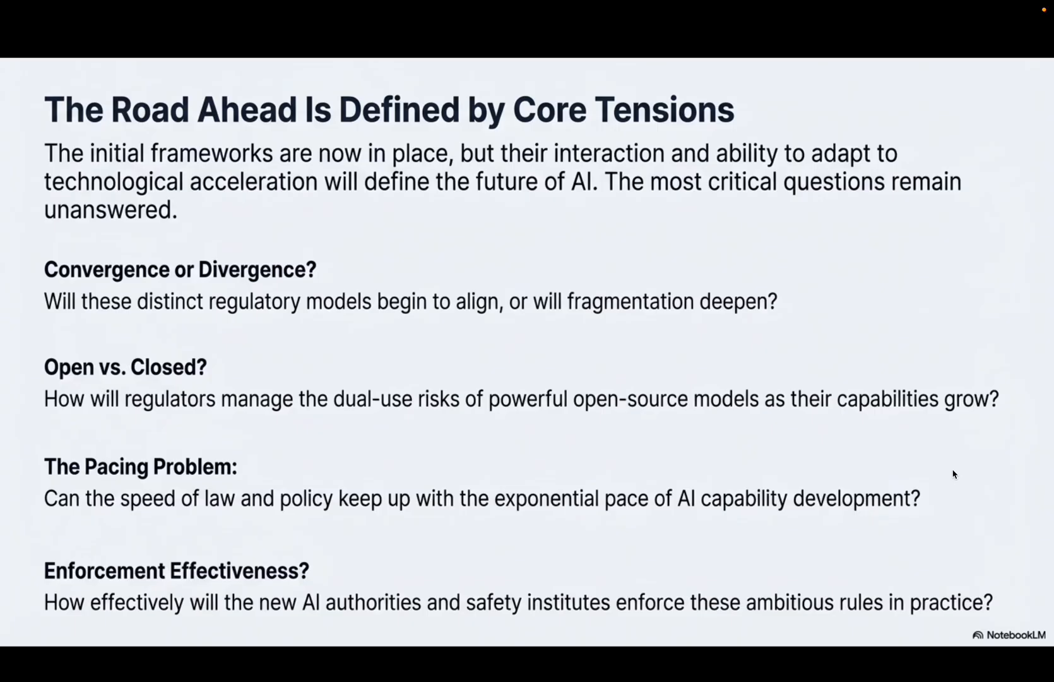
key(Left)
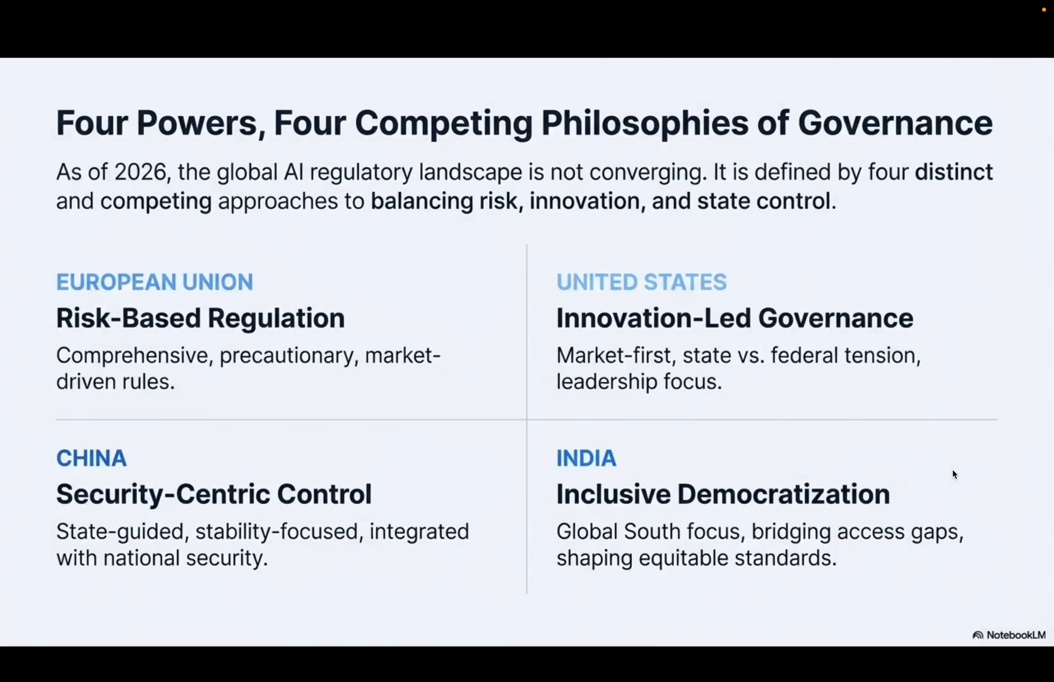
click(590, 128)
key(Escape)
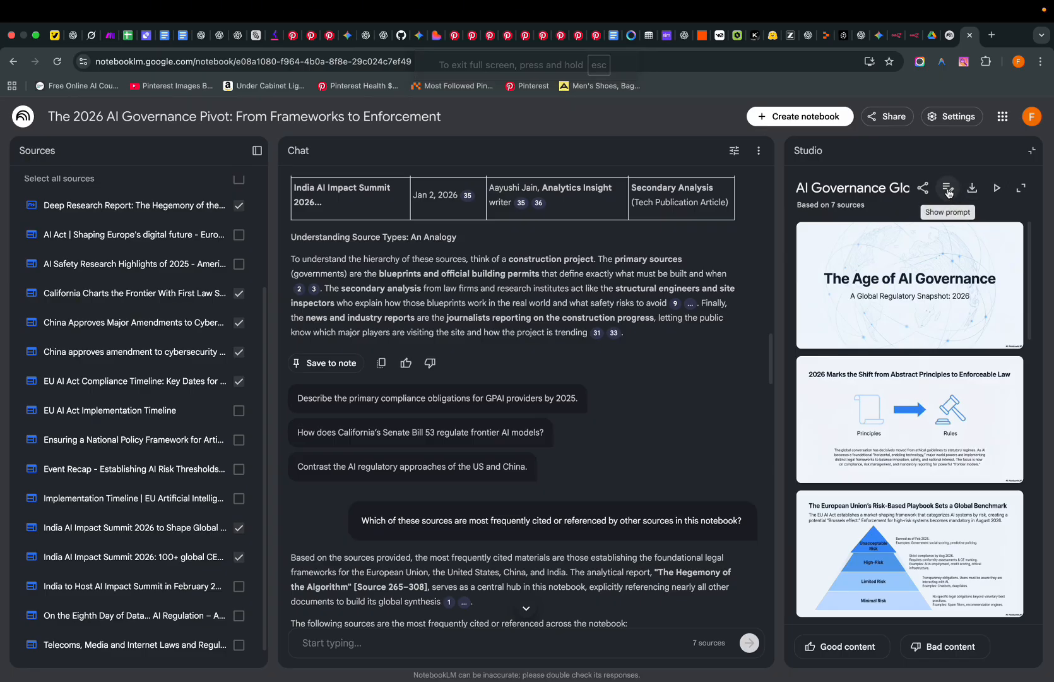
Close the AI Governance slide deck after skimming its slide previews and look over the list of generated Studio outputs
scroll(889, 439, down, 6)
scroll(889, 439, down, 5)
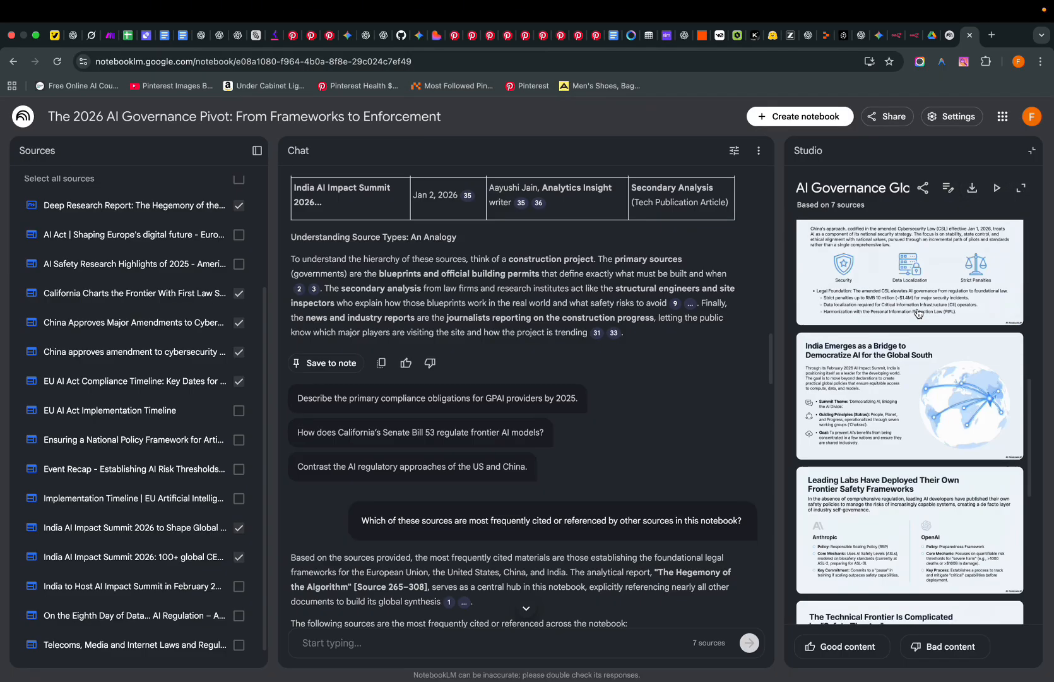
click(1029, 152)
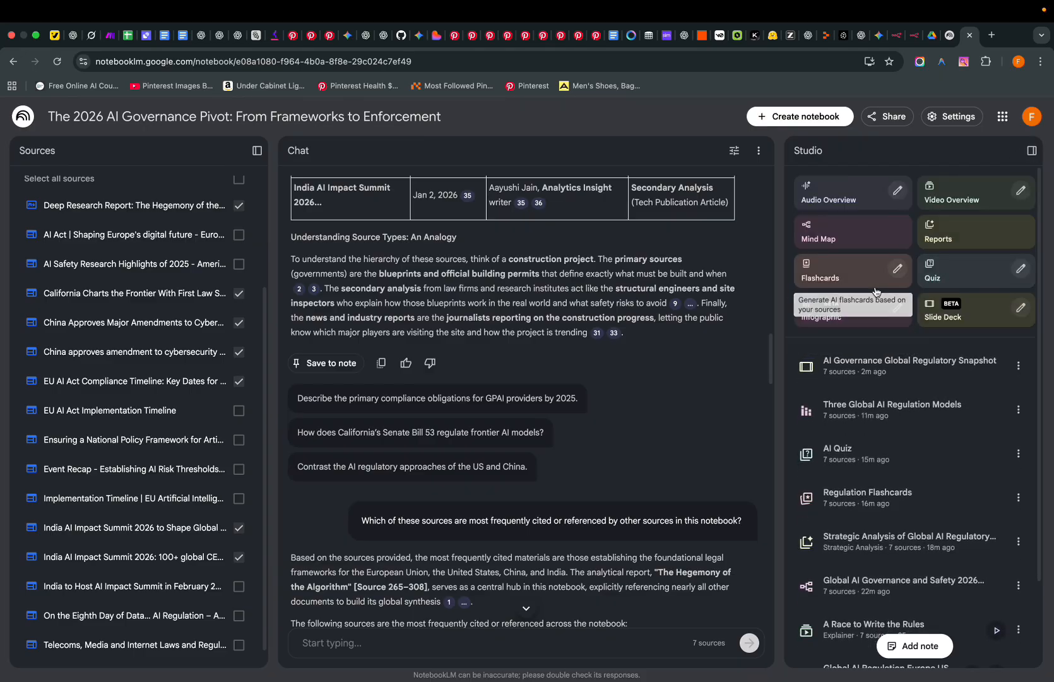
scroll(887, 275, down, 1)
scroll(890, 290, down, 3)
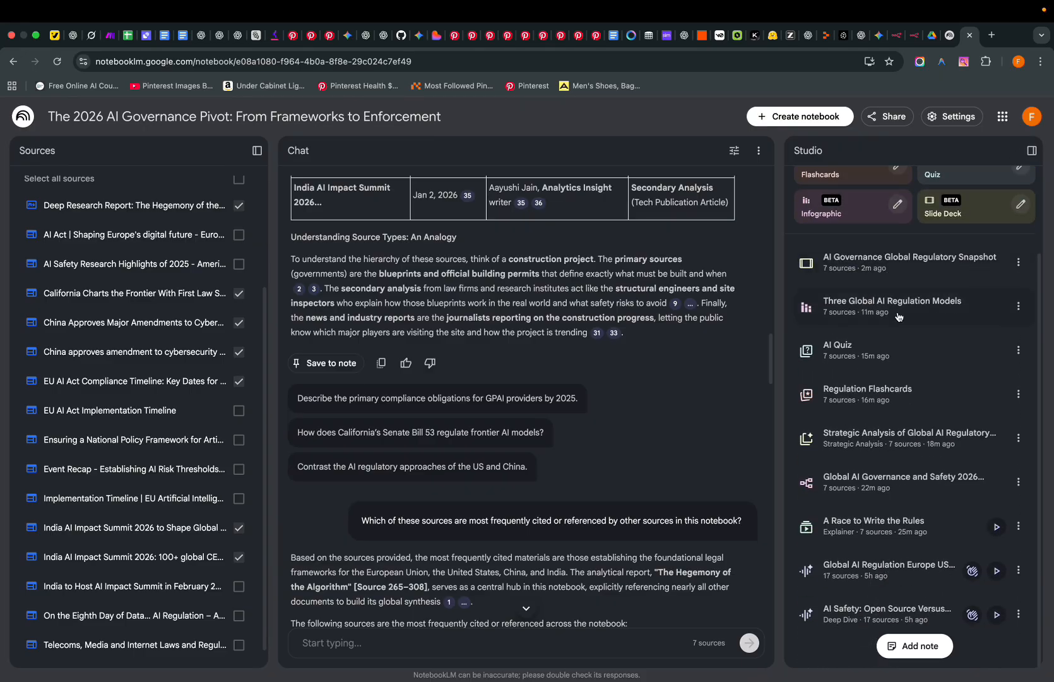
scroll(905, 331, up, 3)
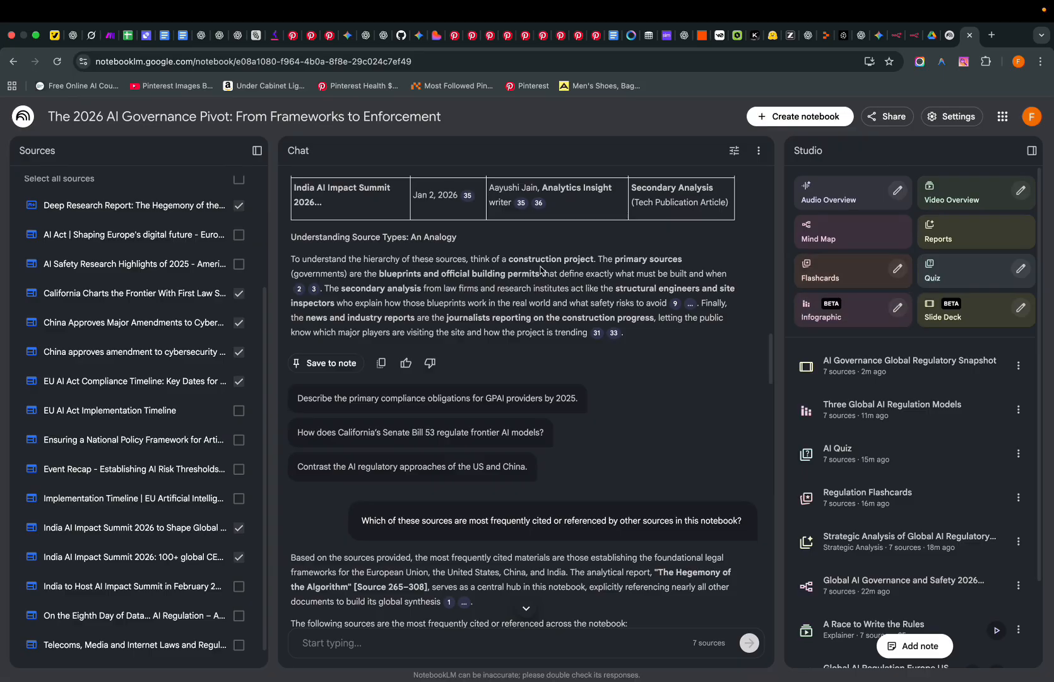